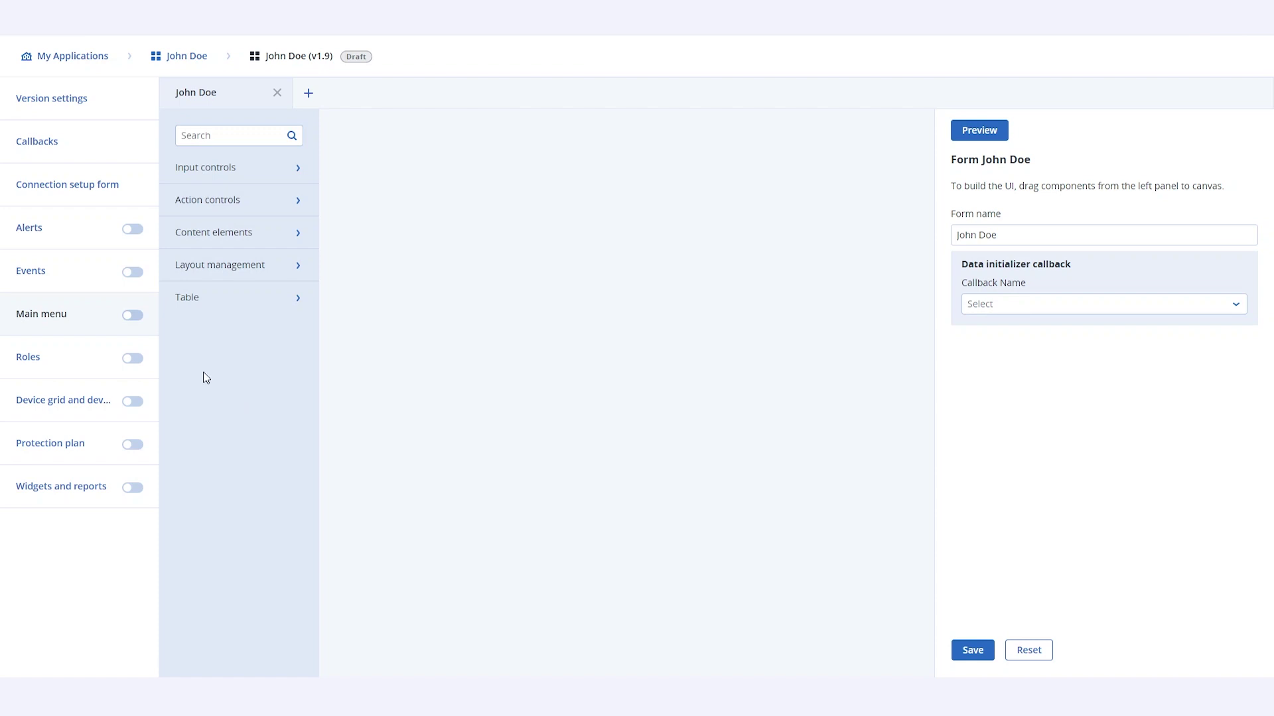
Switch on the Main menu extension point for the John Doe application
{"action": "left_click", "coordinate": [133, 316]}
{"action": "left_click", "coordinate": [230, 295]}
Place a Table on the canvas and set its model property to users
{"action": "left_click_drag", "start_coordinate": [222, 341], "coordinate": [455, 194]}
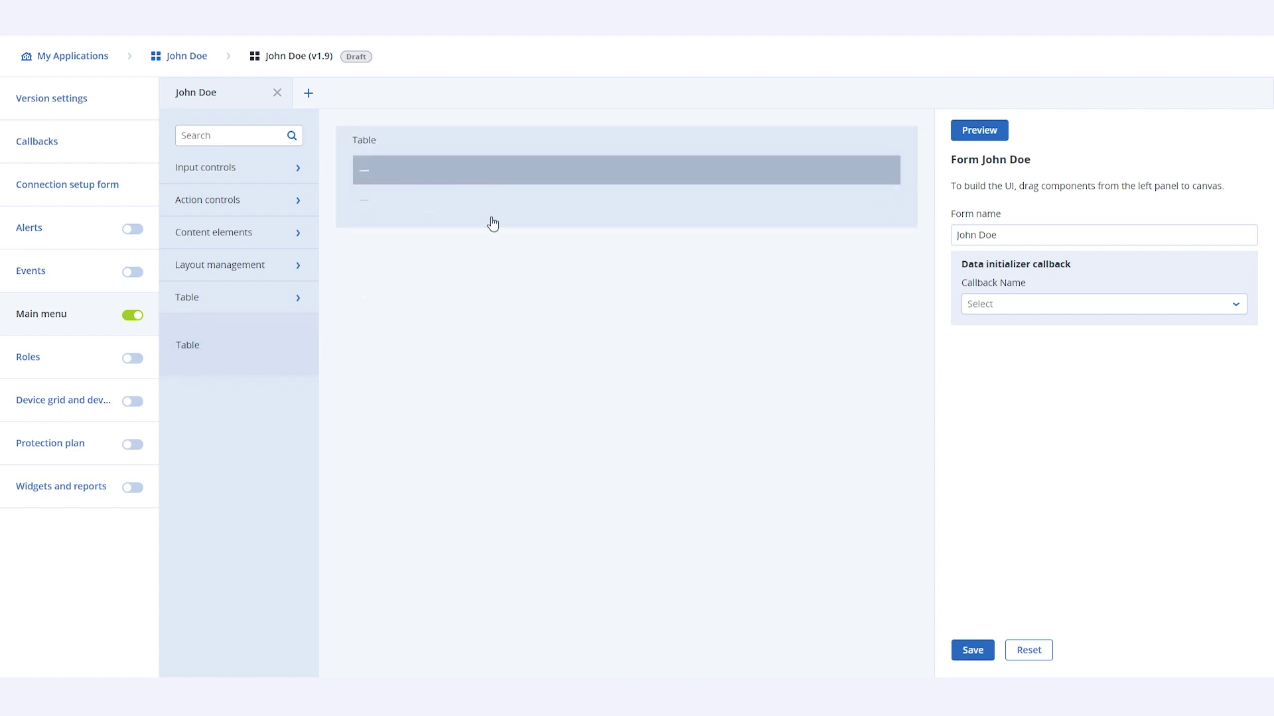
{"action": "left_click", "coordinate": [538, 171]}
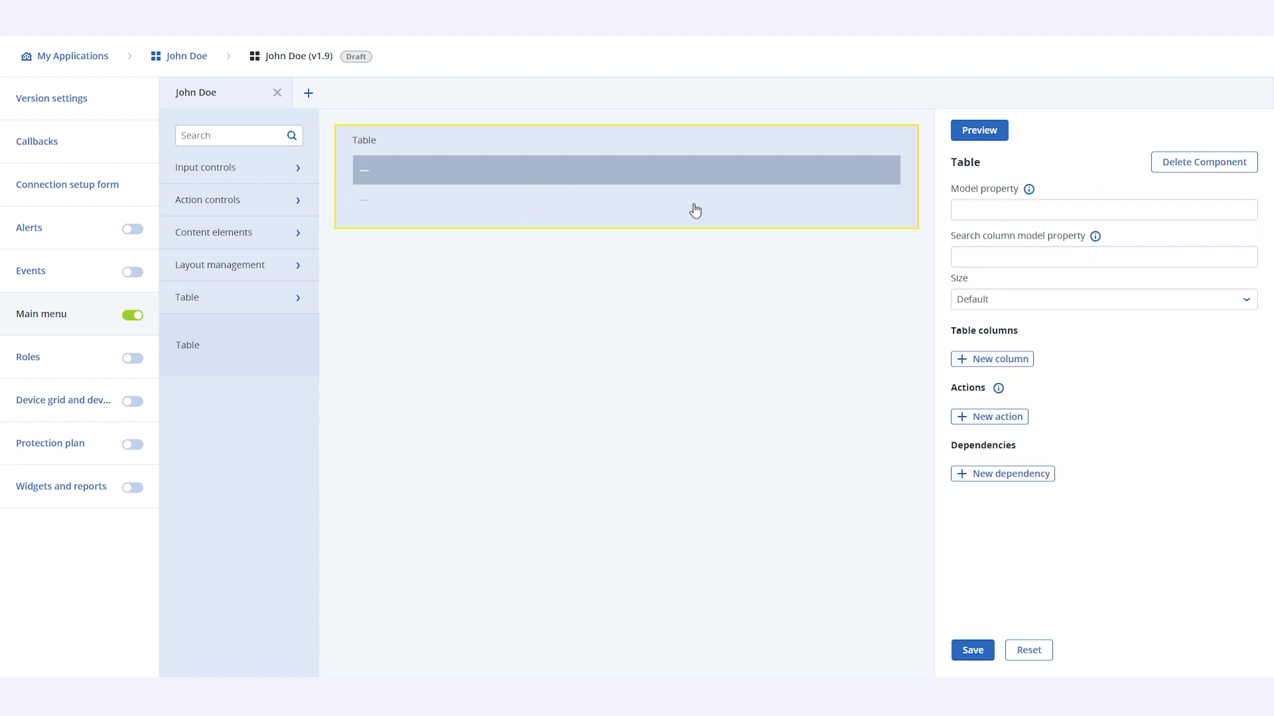
{"action": "left_click", "coordinate": [1001, 210]}
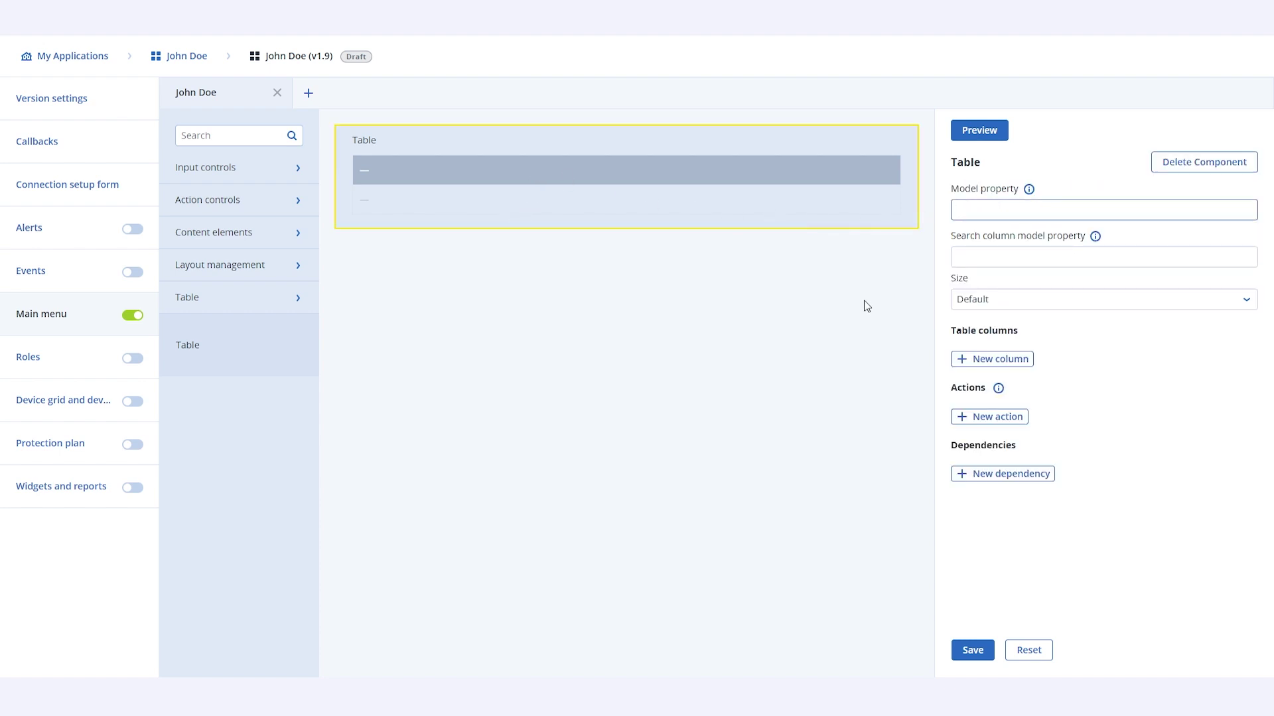
{"action": "type", "text": "users"}
Add two table columns: Username bound to name and Email bound to email
{"action": "left_click", "coordinate": [999, 360]}
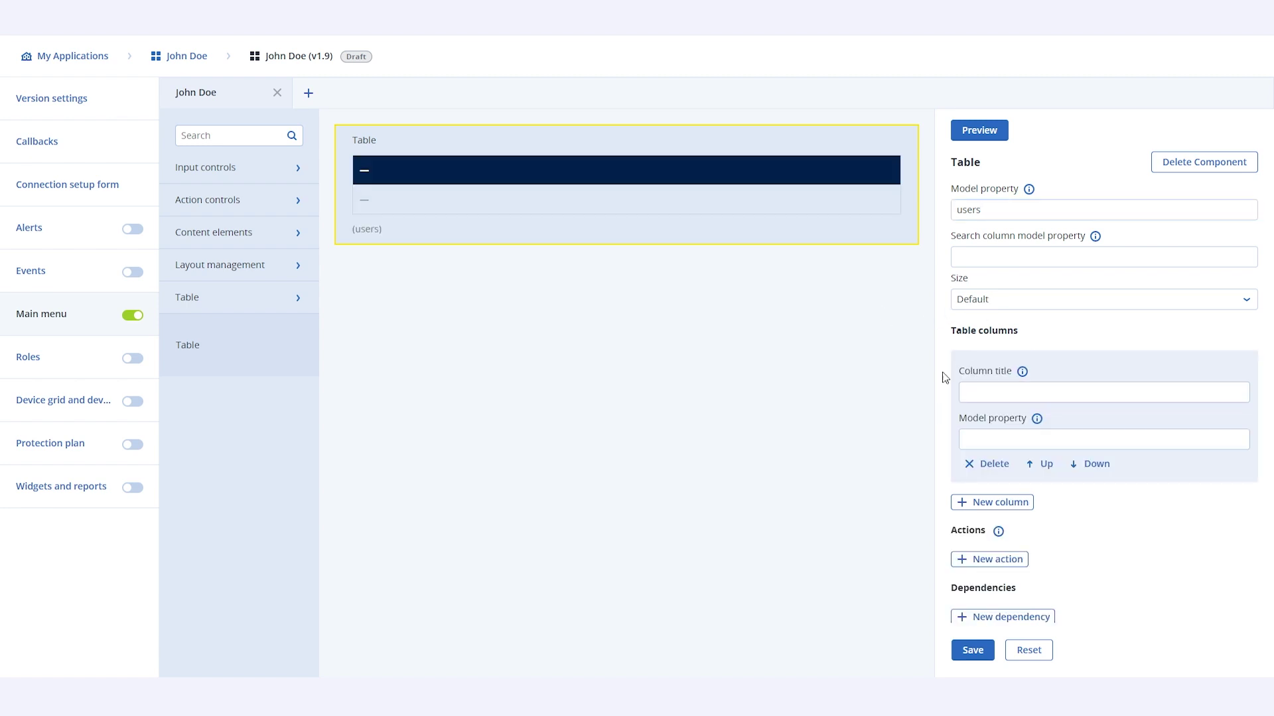
{"action": "left_click", "coordinate": [1021, 395]}
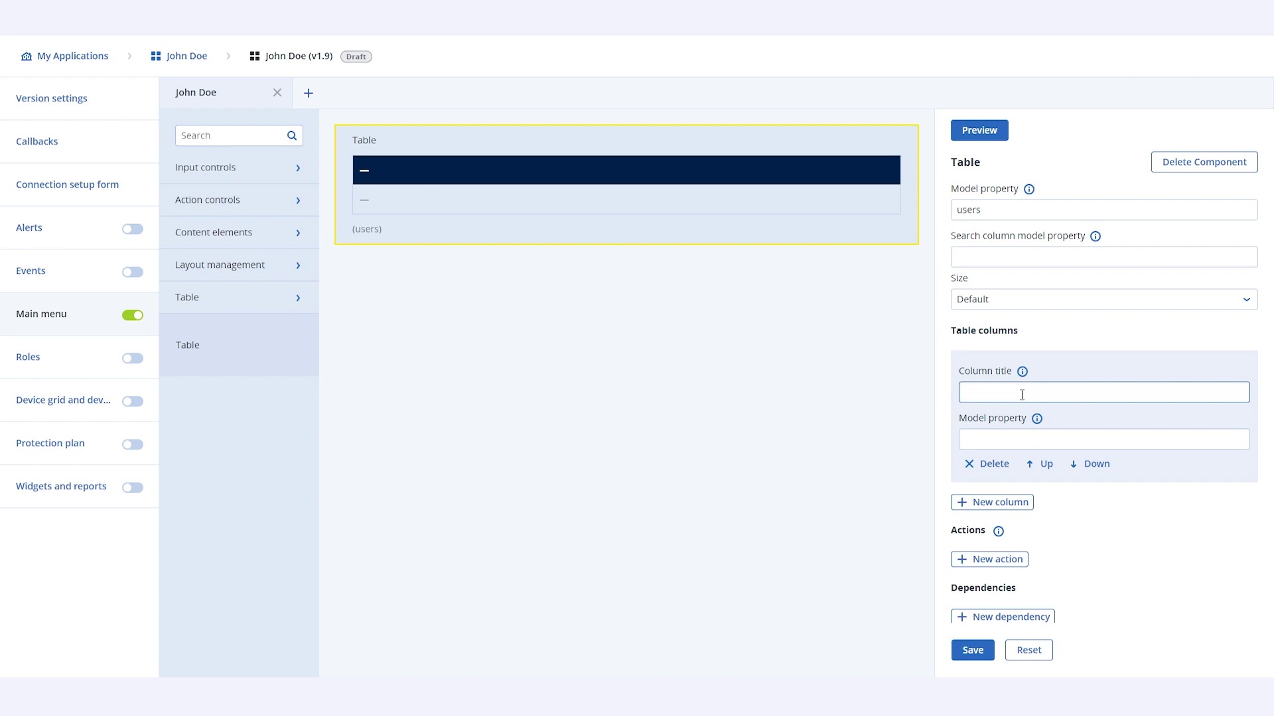
{"action": "type", "text": "Username"}
{"action": "left_click", "coordinate": [1001, 439]}
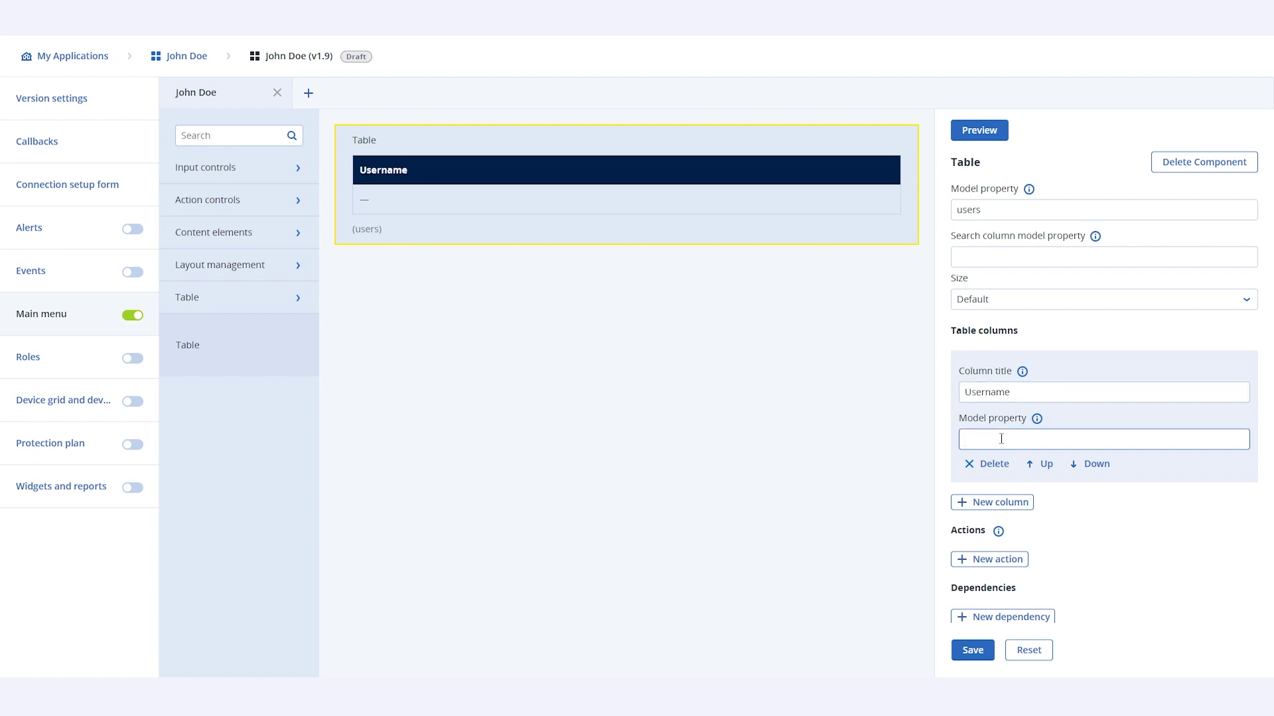
{"action": "type", "text": "name"}
{"action": "scroll", "coordinate": [1014, 464], "scroll_direction": "down", "scroll_amount": 1}
{"action": "left_click", "coordinate": [1000, 491]}
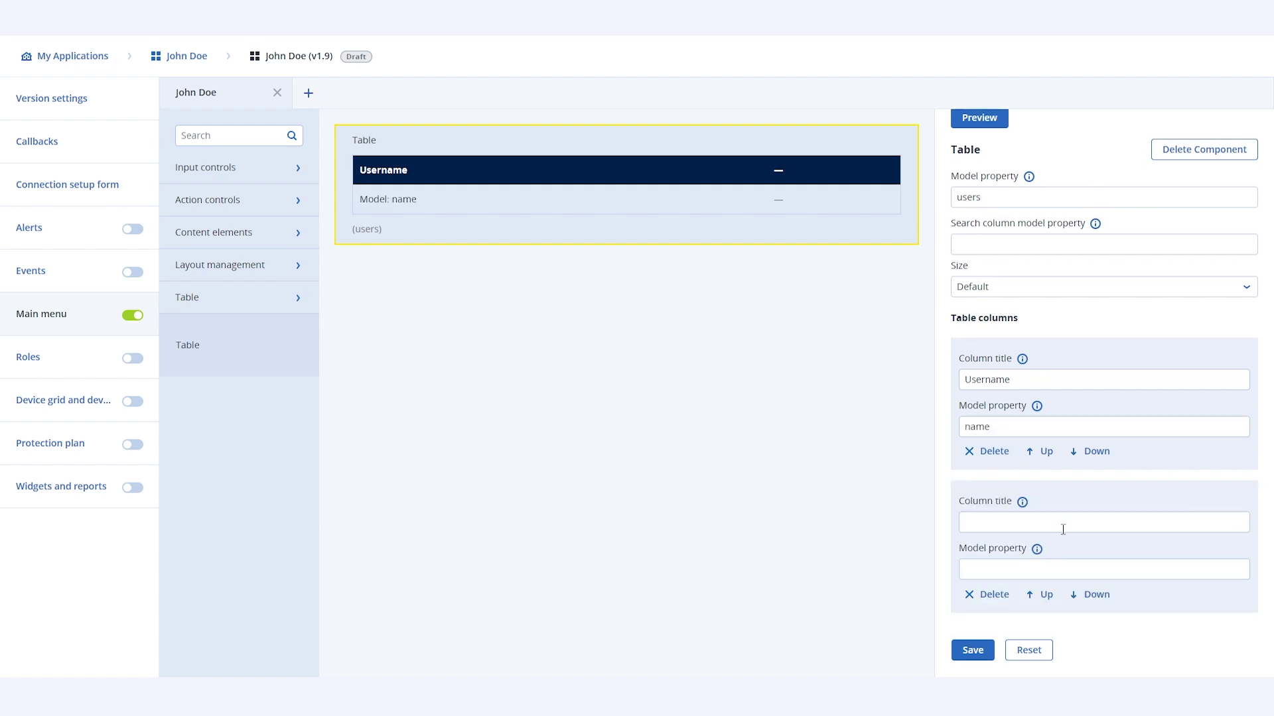
{"action": "scroll", "coordinate": [1063, 529], "scroll_direction": "down", "scroll_amount": 3}
{"action": "left_click", "coordinate": [1015, 392]}
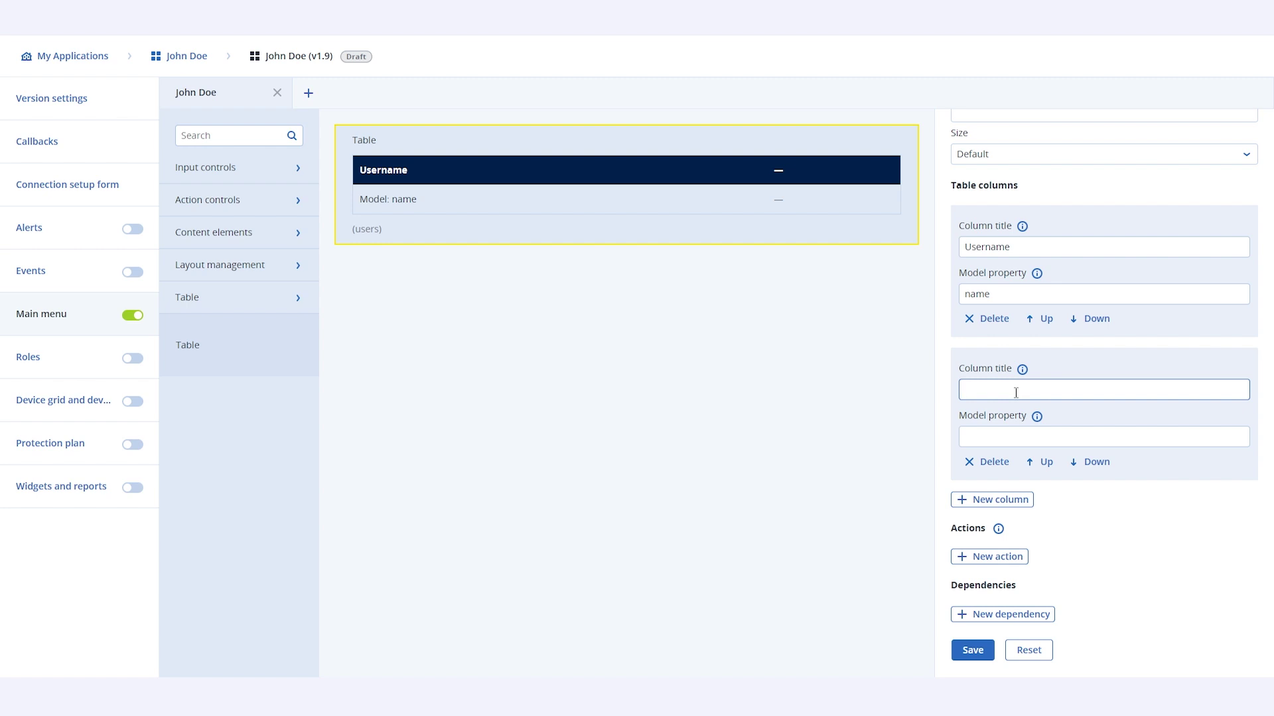
{"action": "type", "text": "Email"}
{"action": "key", "text": "Tab"}
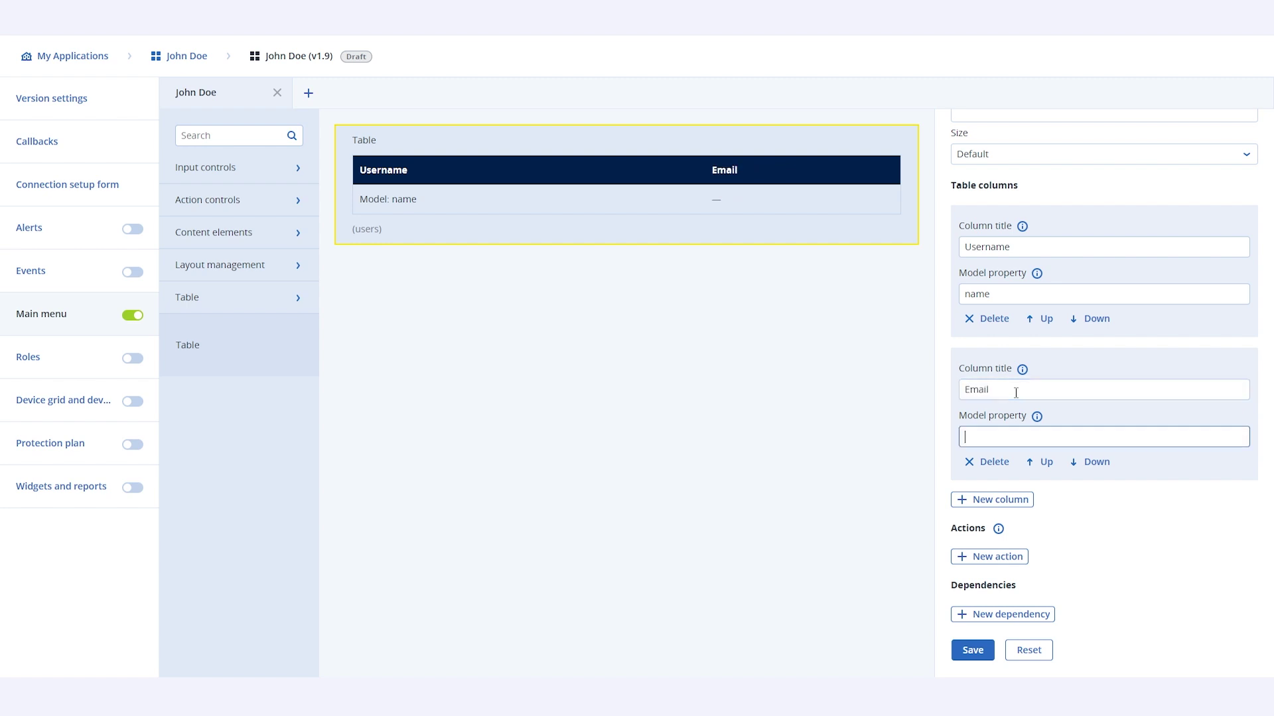
{"action": "type", "text": "email"}
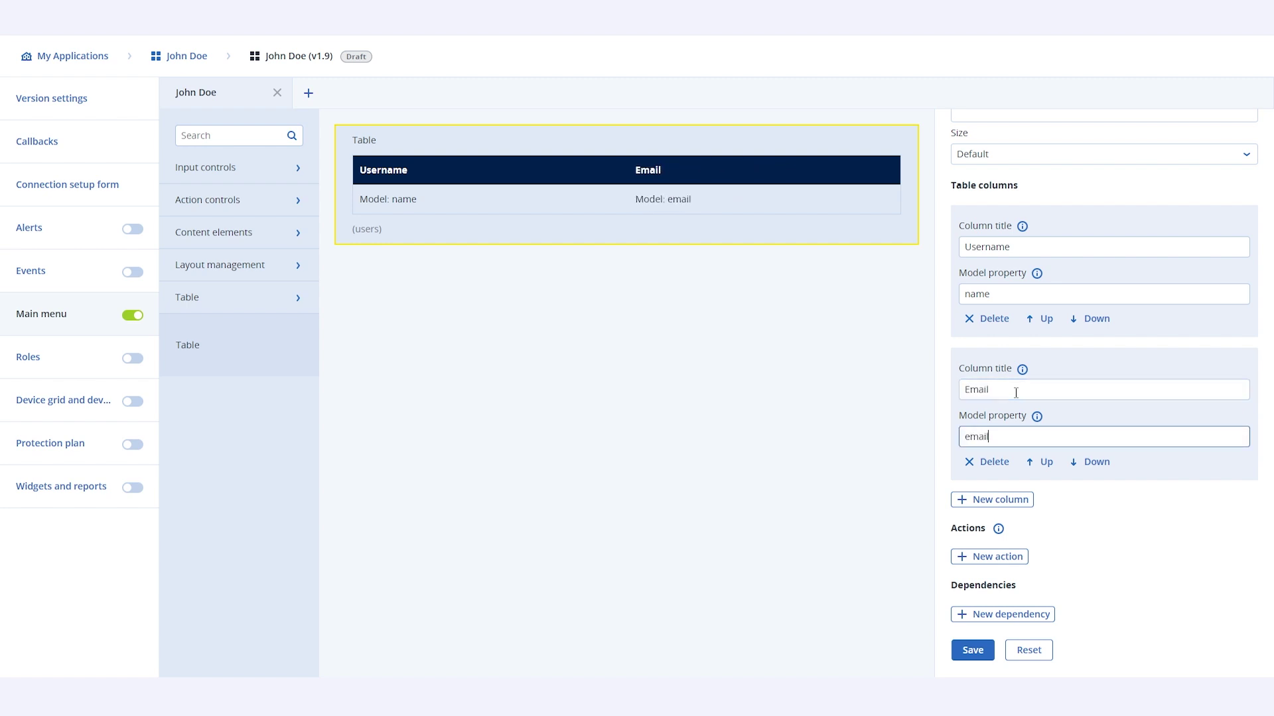
Load form data from the Read users callback, mapping items (array) to users (table), and save
{"action": "left_click", "coordinate": [657, 318]}
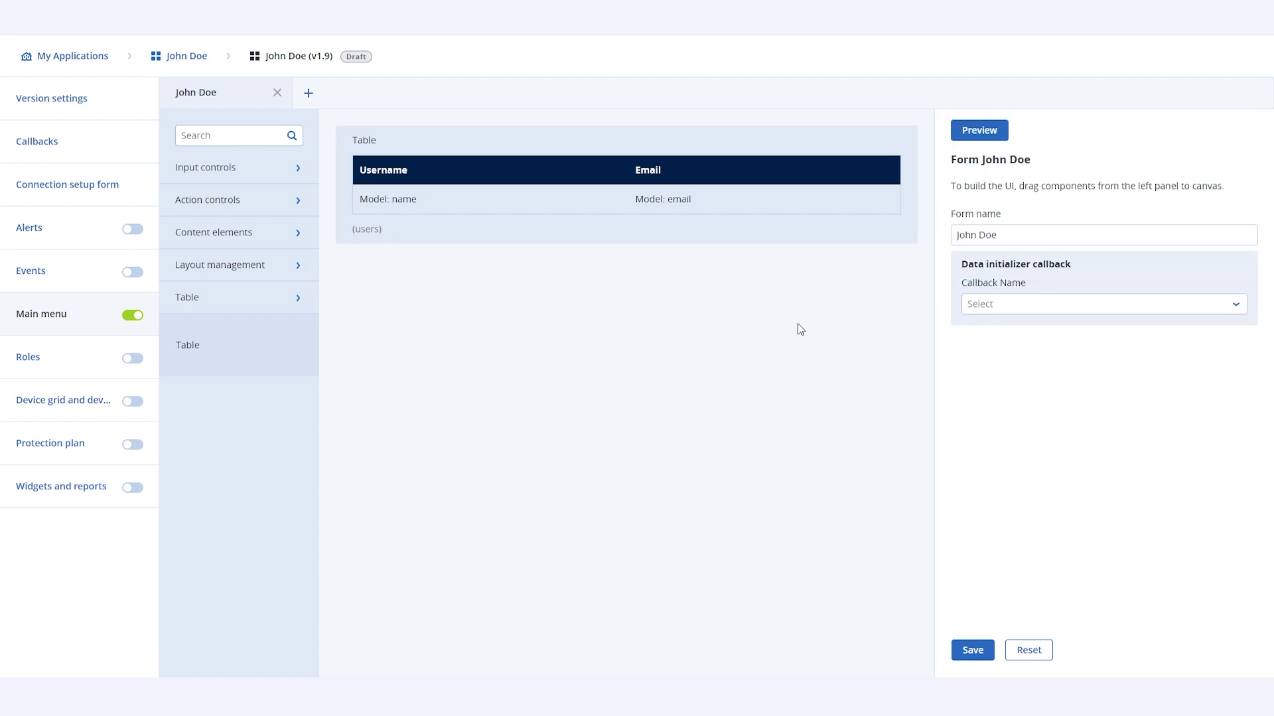
{"action": "left_click", "coordinate": [1026, 305]}
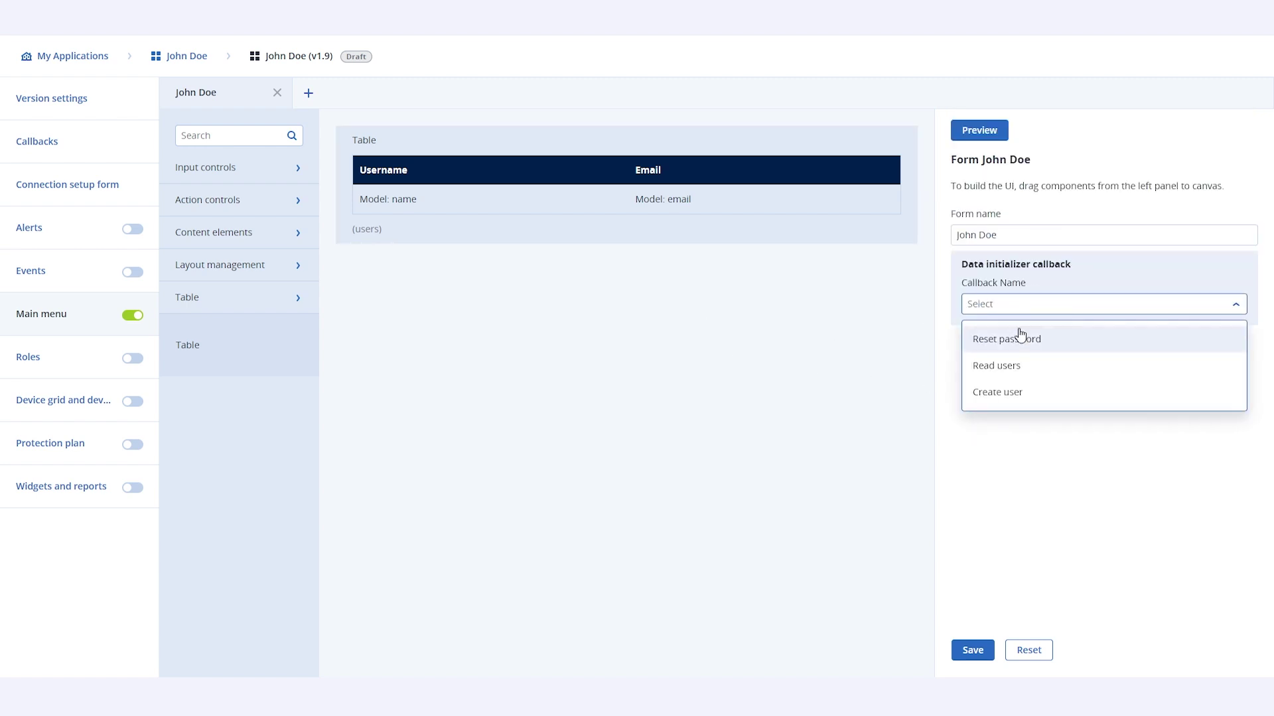
{"action": "left_click", "coordinate": [1021, 374]}
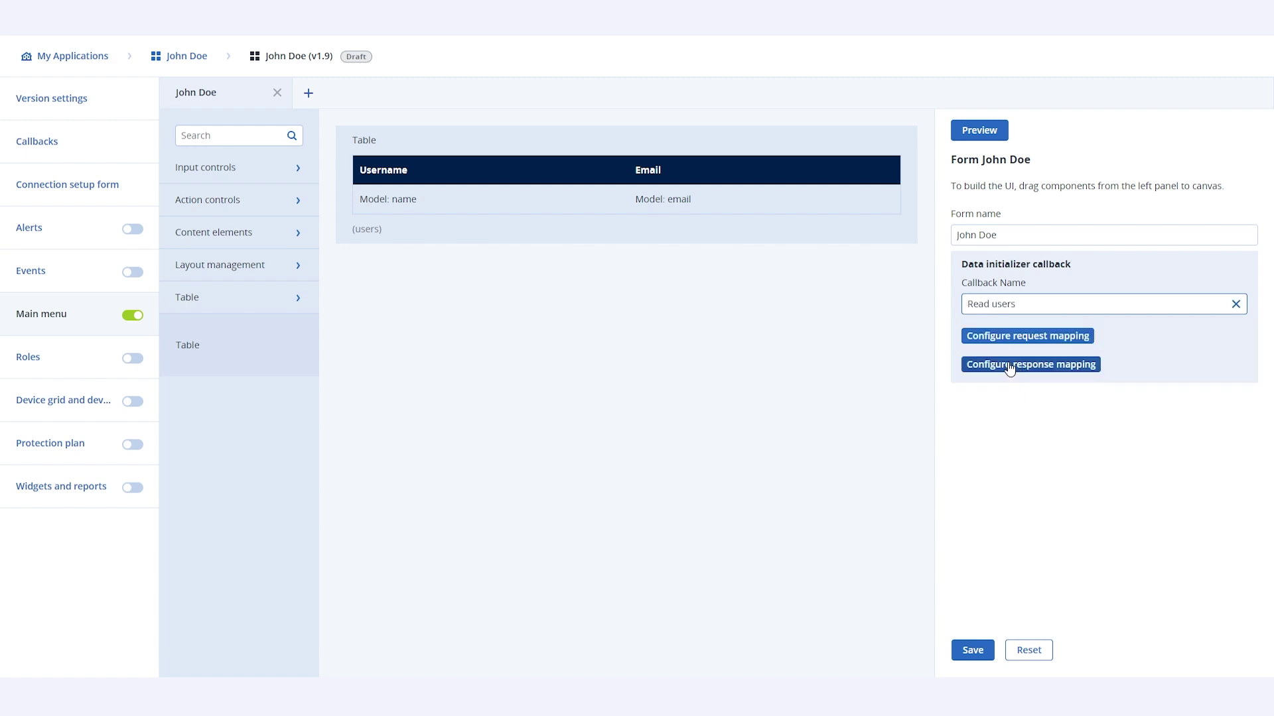
{"action": "left_click", "coordinate": [1045, 367]}
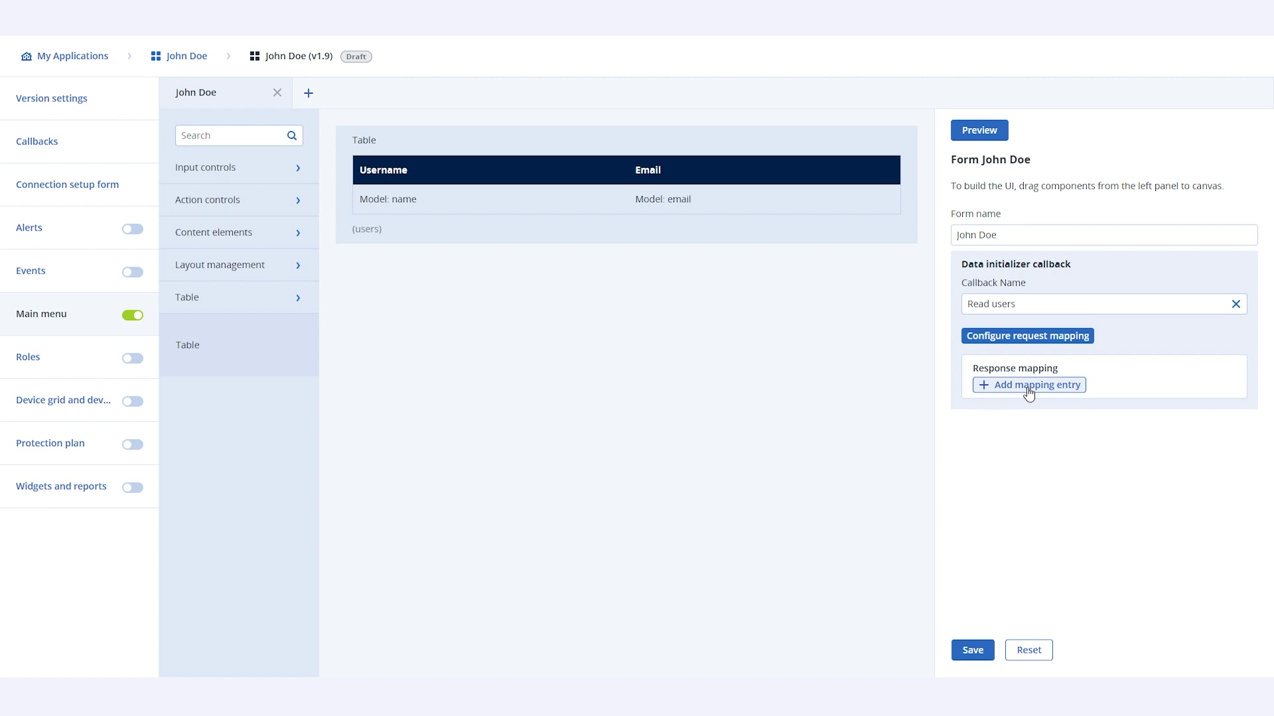
{"action": "left_click", "coordinate": [1028, 386]}
{"action": "left_click", "coordinate": [1093, 397]}
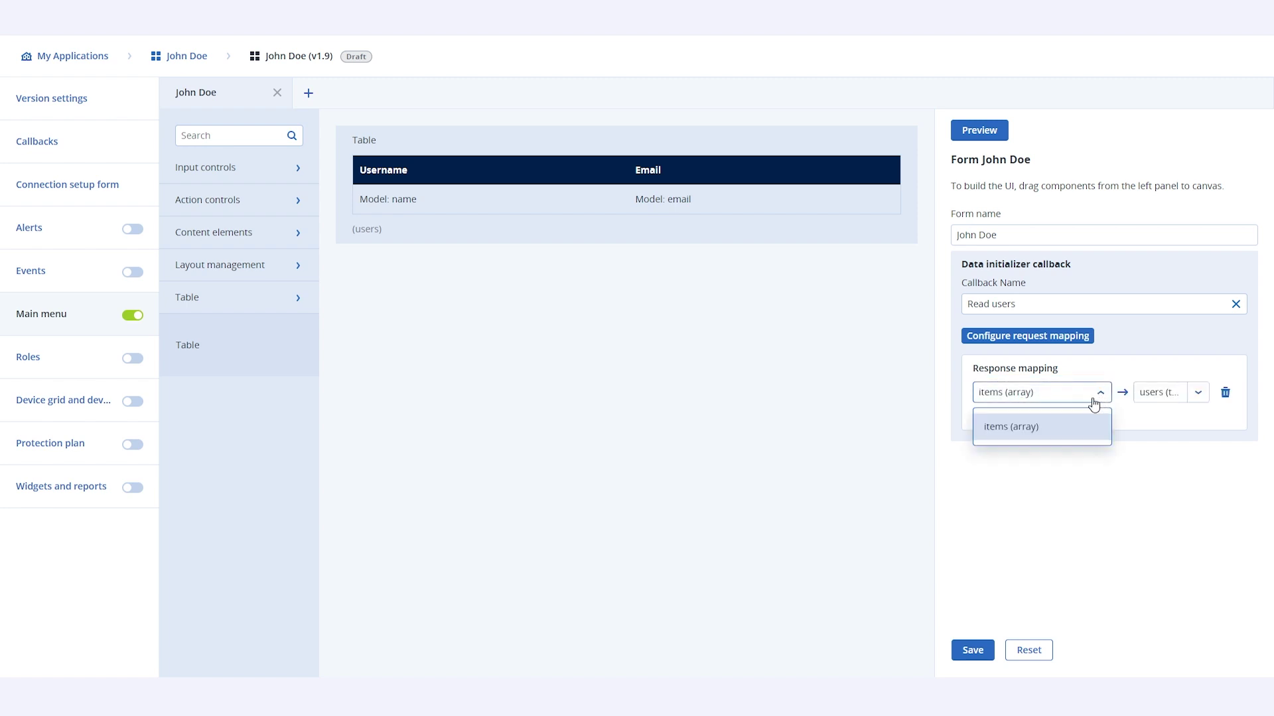
{"action": "left_click", "coordinate": [1068, 426]}
{"action": "left_click", "coordinate": [1198, 396]}
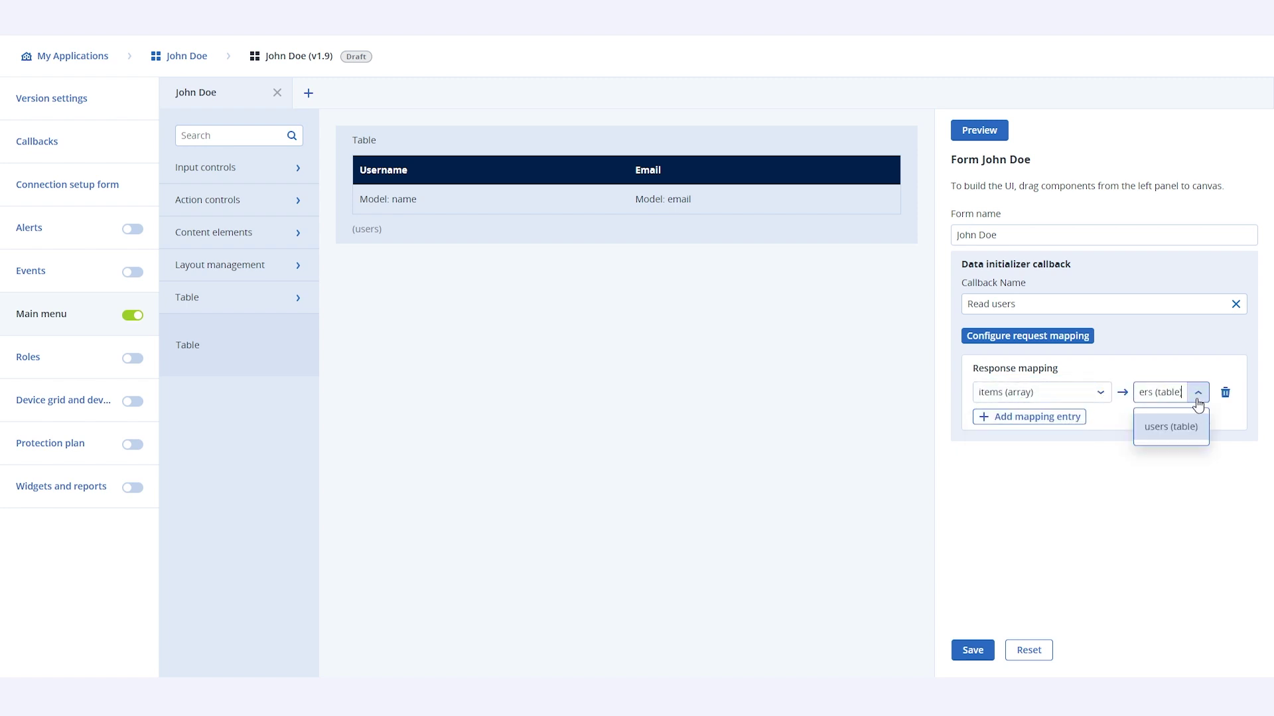
{"action": "left_click", "coordinate": [1180, 431]}
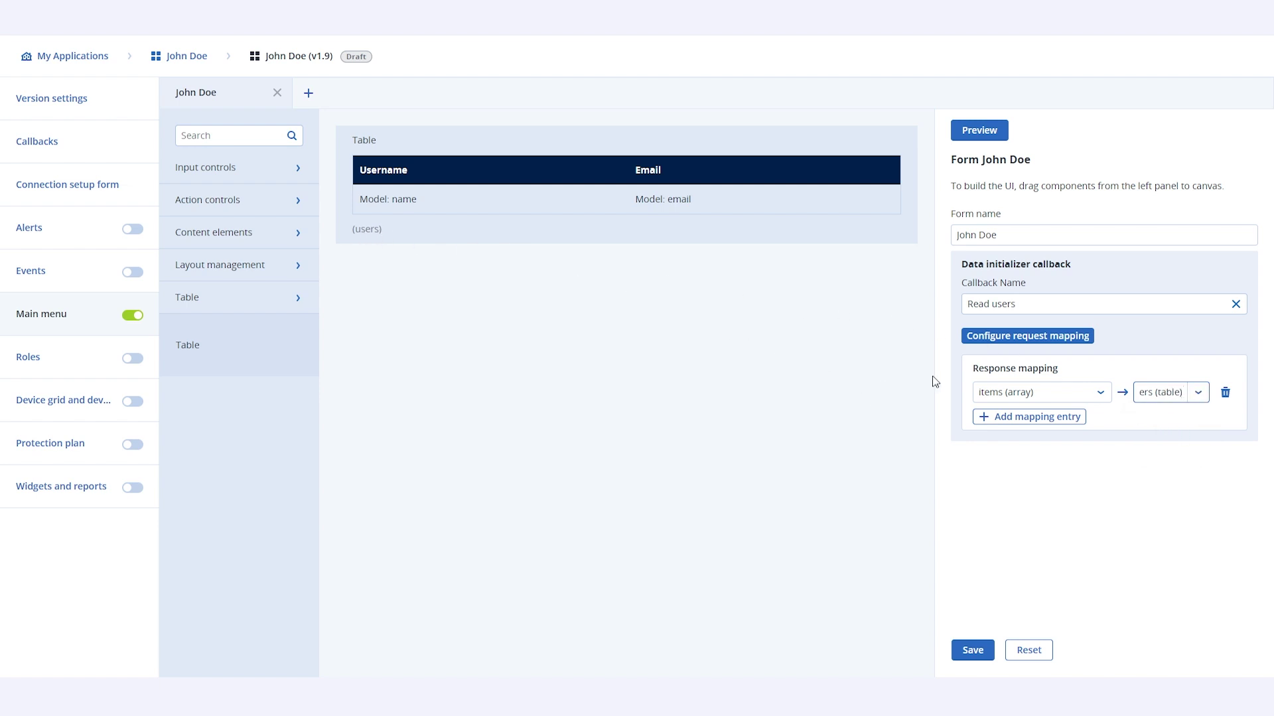
{"action": "left_click", "coordinate": [967, 648]}
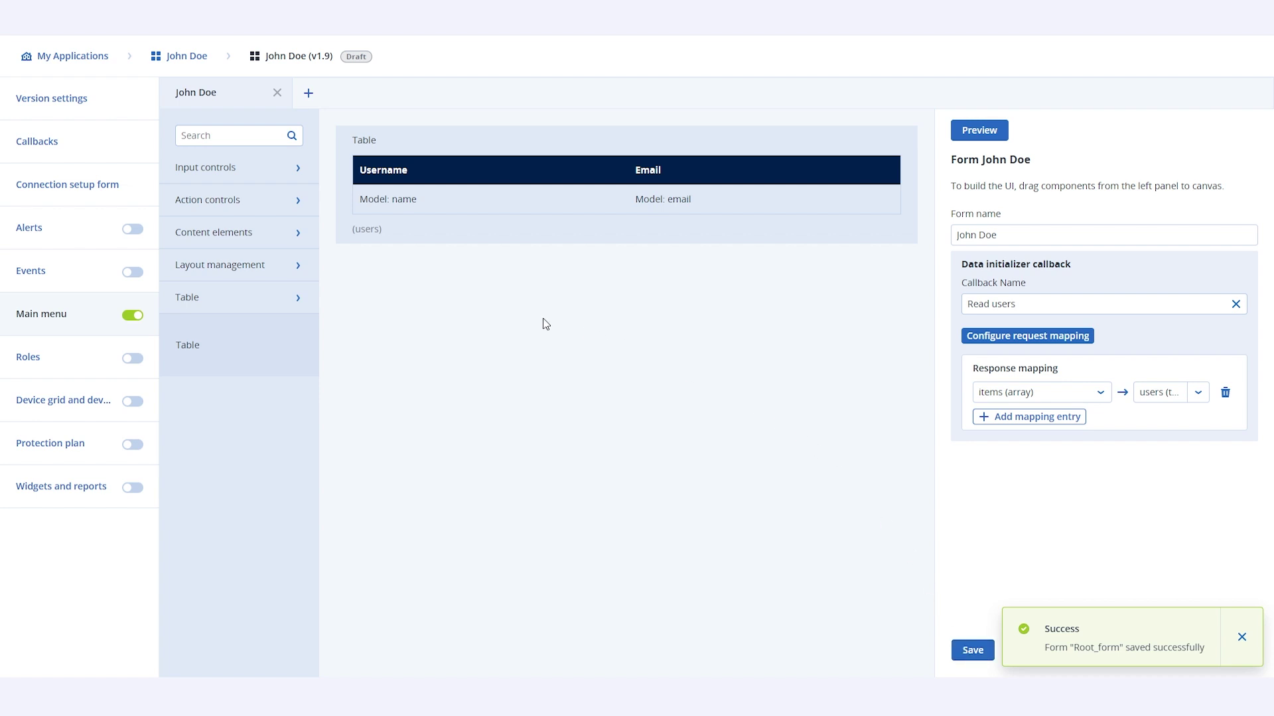
Set the table's search column model property to name
{"action": "left_click", "coordinate": [606, 236]}
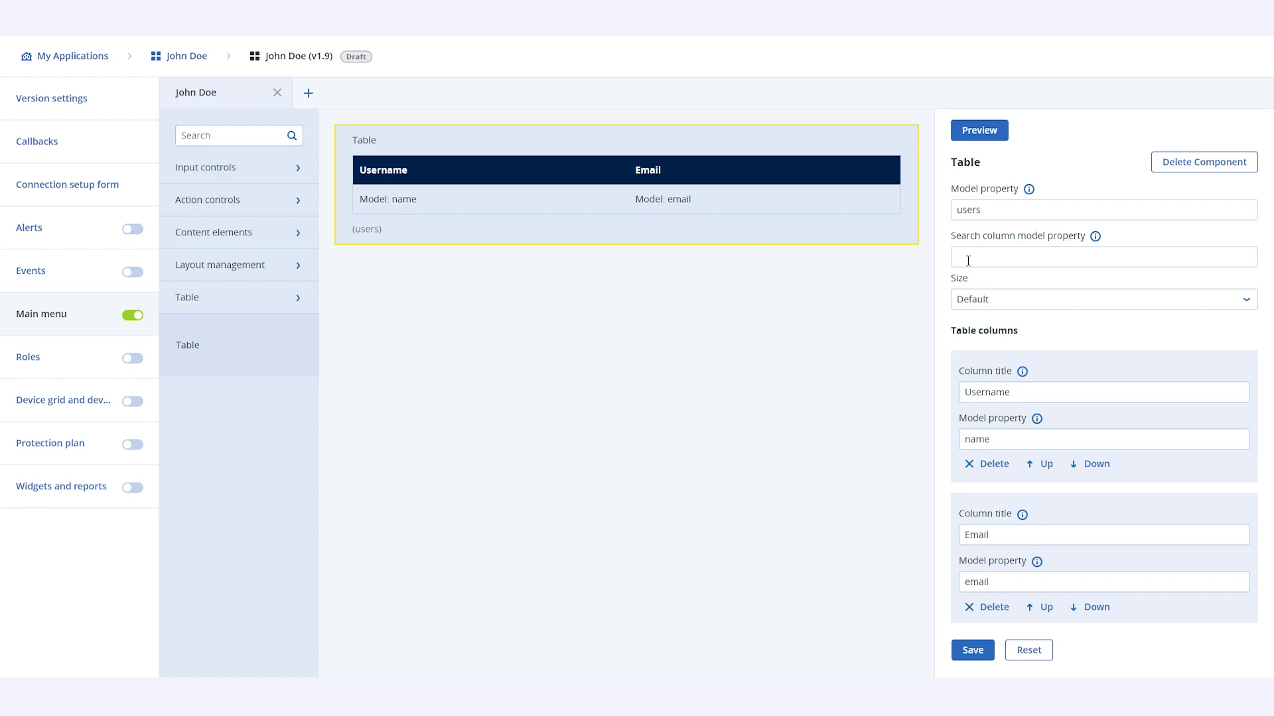
{"action": "type", "text": "name"}
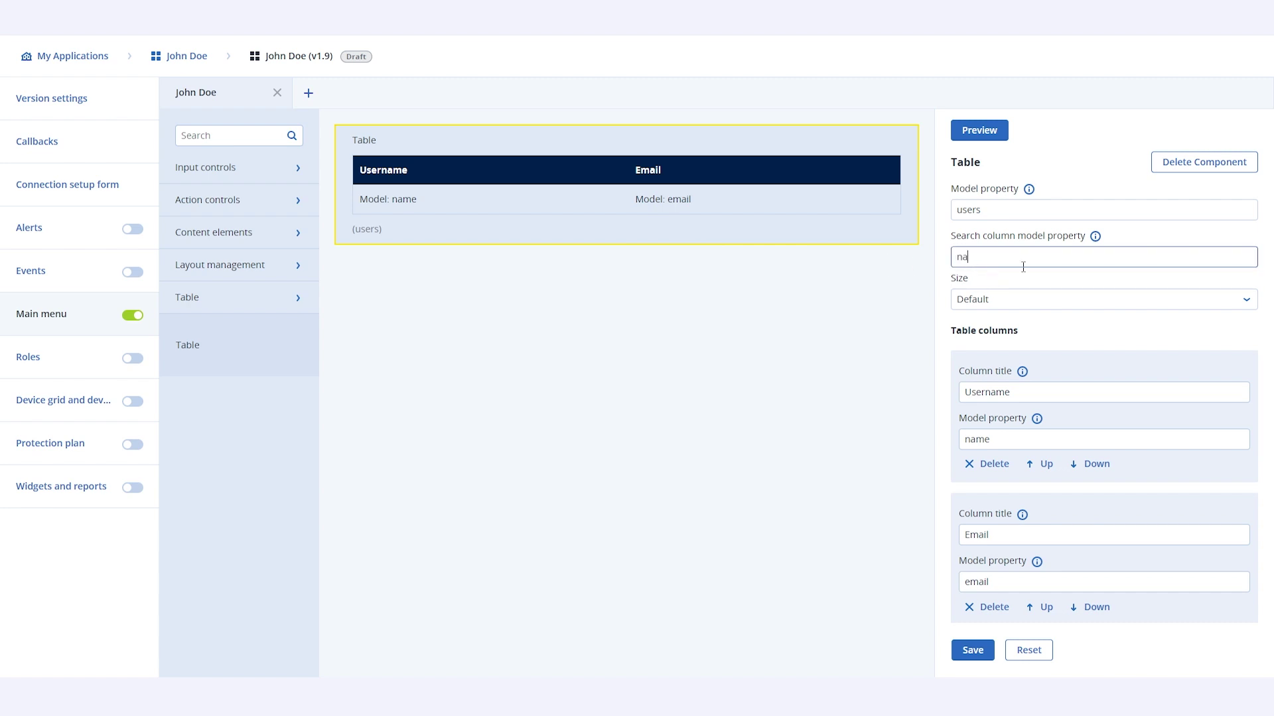
{"action": "left_click", "coordinate": [893, 370]}
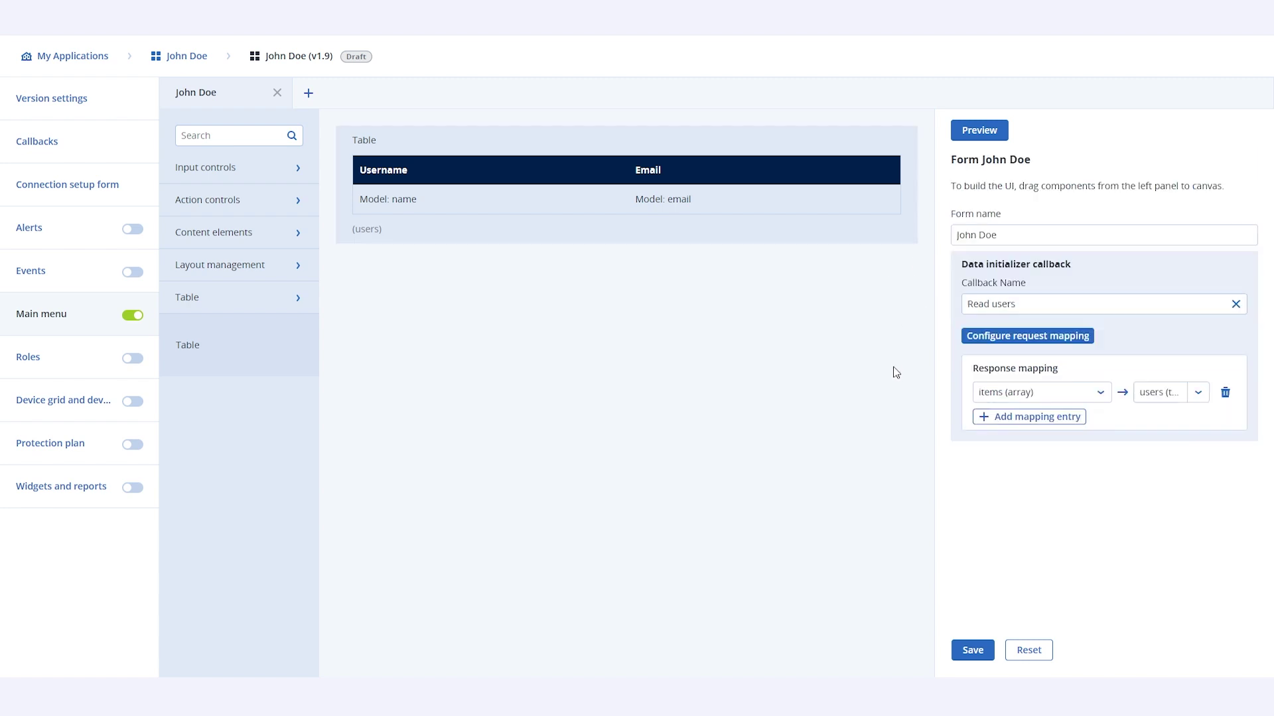
{"action": "left_click", "coordinate": [825, 243]}
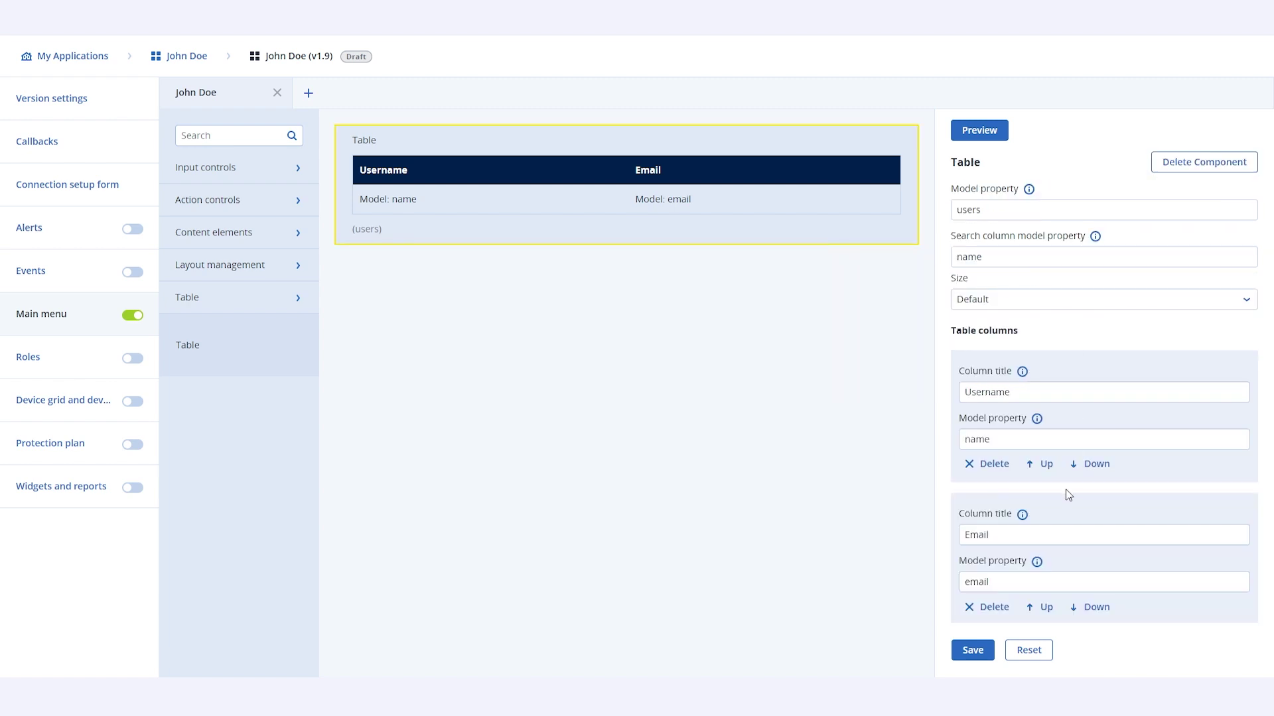
Add a 'Reset password' table action, available for one selected row, running the Reset password callback
{"action": "scroll", "coordinate": [1067, 494], "scroll_direction": "down", "scroll_amount": 2}
{"action": "scroll", "coordinate": [1067, 494], "scroll_direction": "down", "scroll_amount": 2}
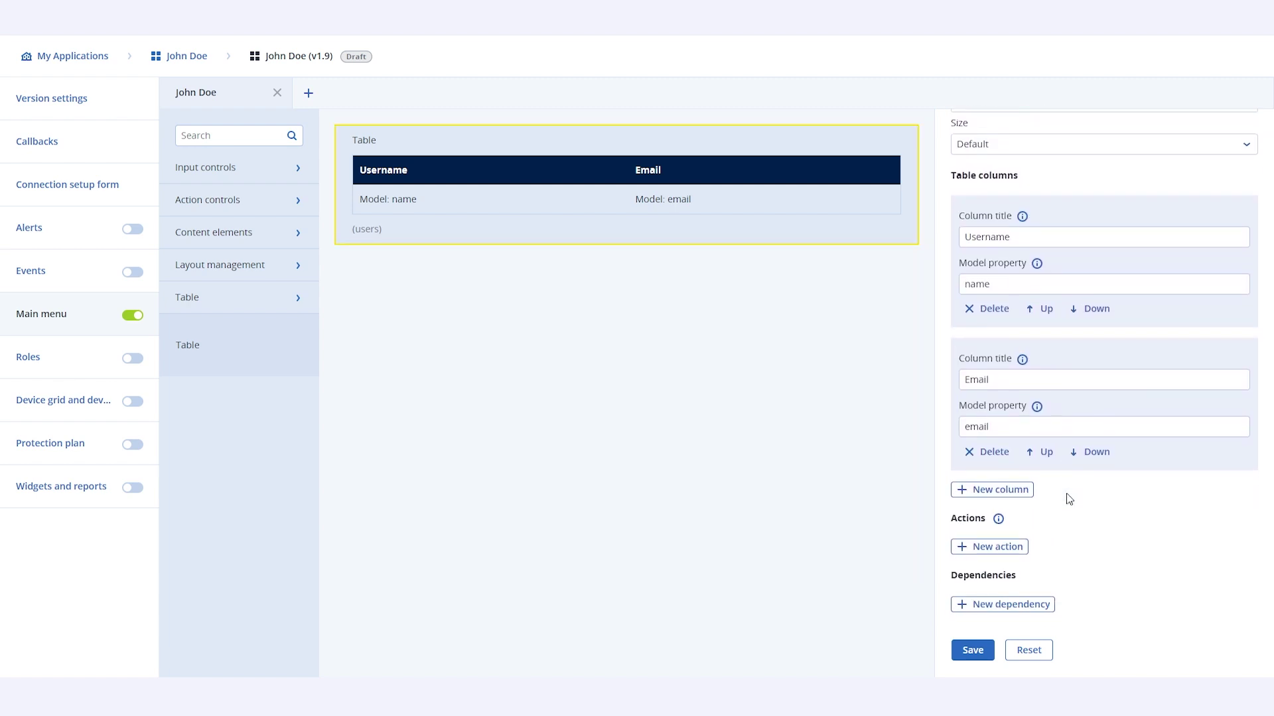
{"action": "left_click", "coordinate": [995, 545]}
{"action": "scroll", "coordinate": [1119, 514], "scroll_direction": "down", "scroll_amount": 3}
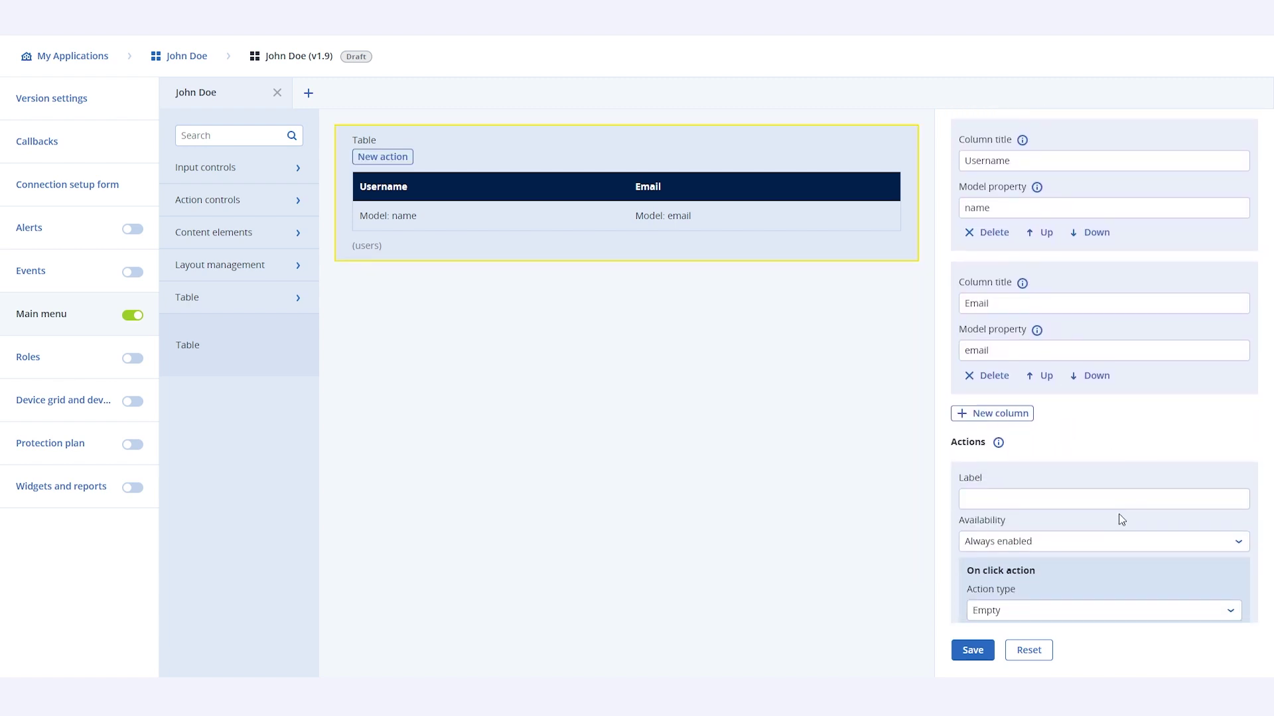
{"action": "left_click", "coordinate": [1011, 359]}
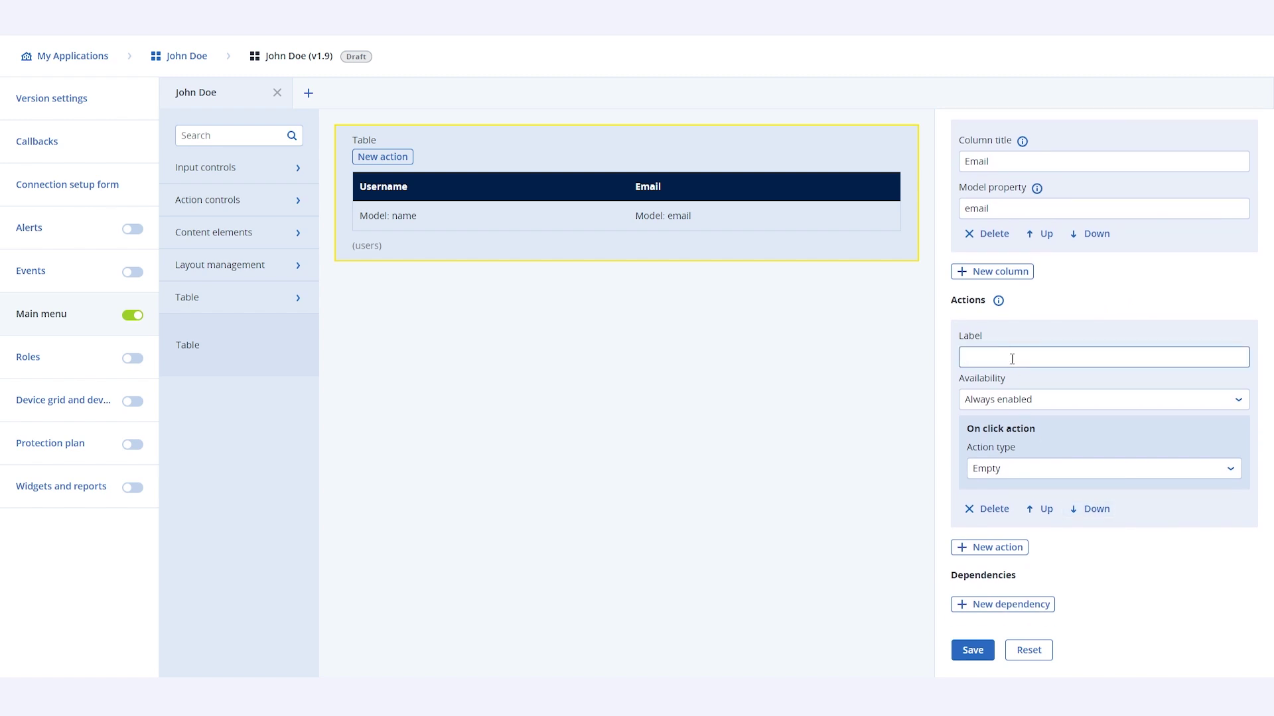
{"action": "type", "text": "Reset password"}
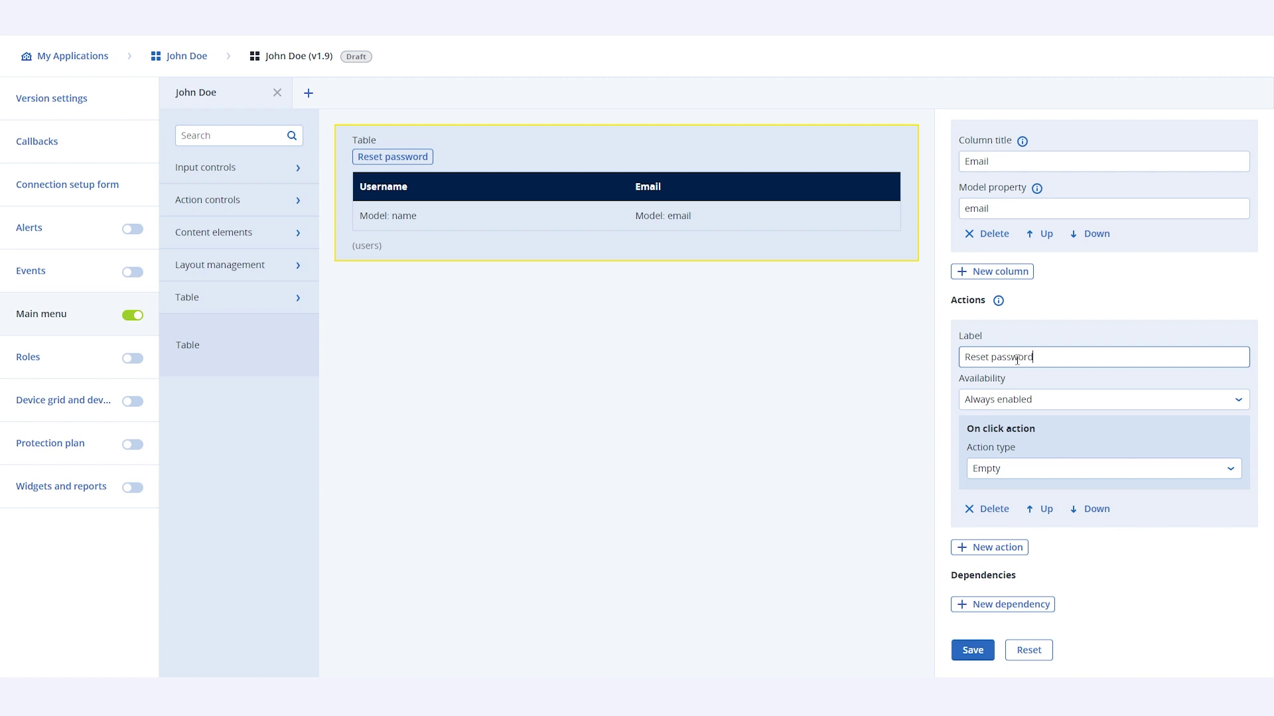
{"action": "left_click", "coordinate": [1076, 408]}
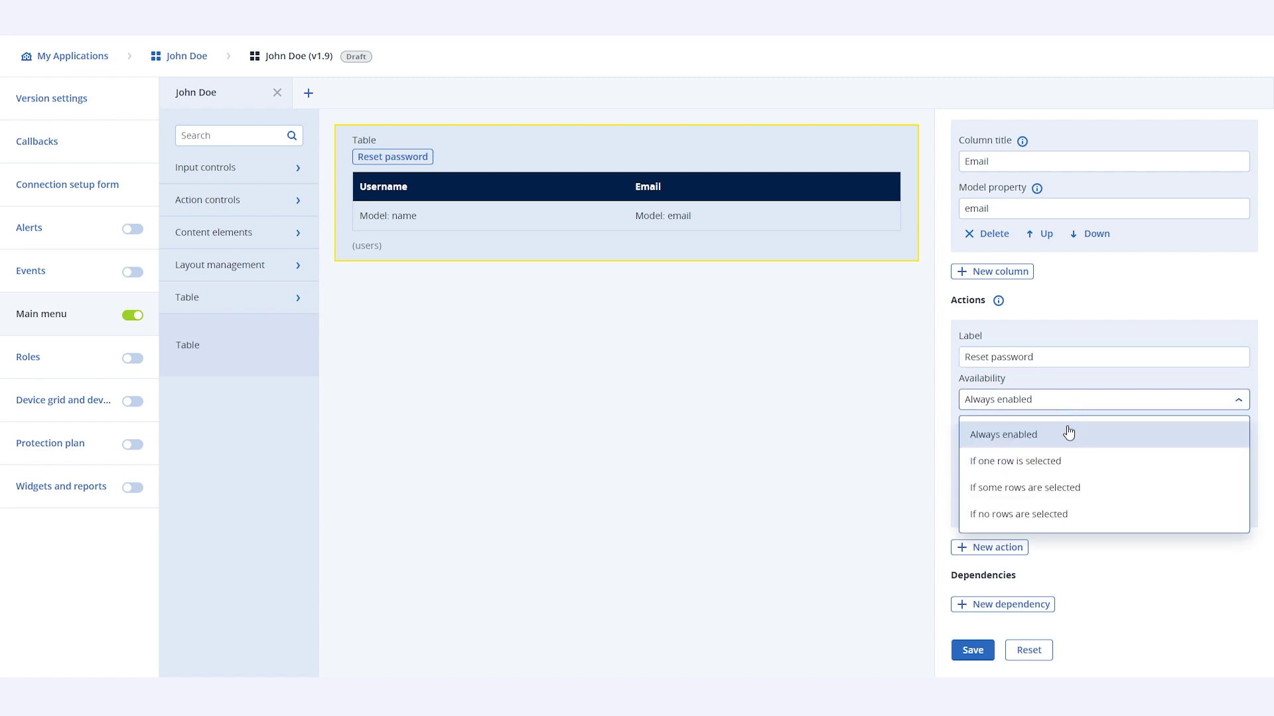
{"action": "left_click", "coordinate": [1059, 463]}
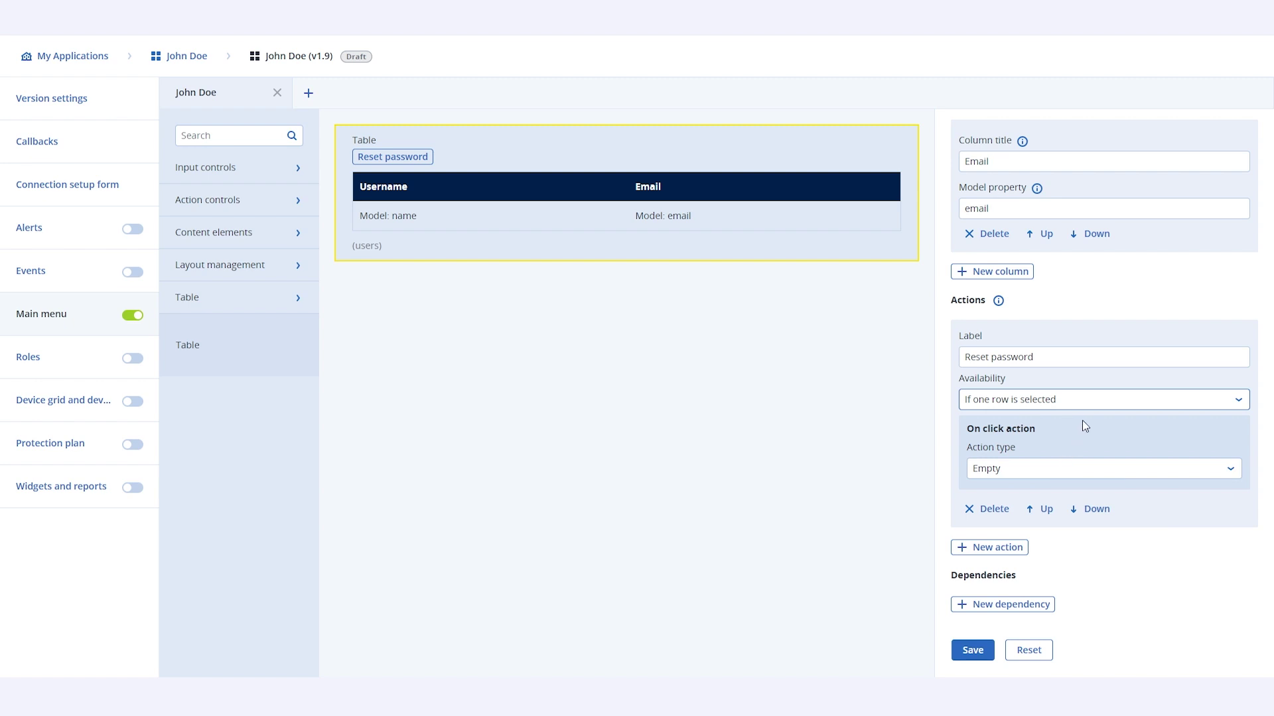
{"action": "left_click", "coordinate": [1073, 474]}
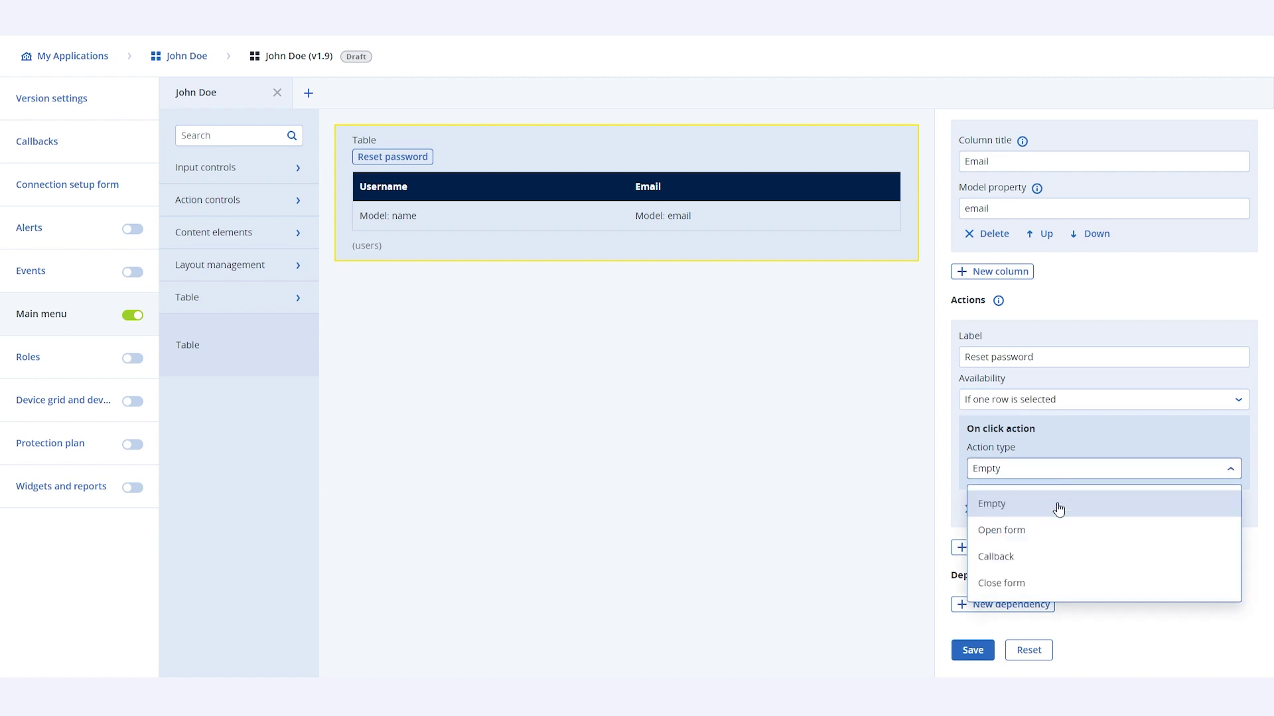
{"action": "left_click", "coordinate": [1032, 558]}
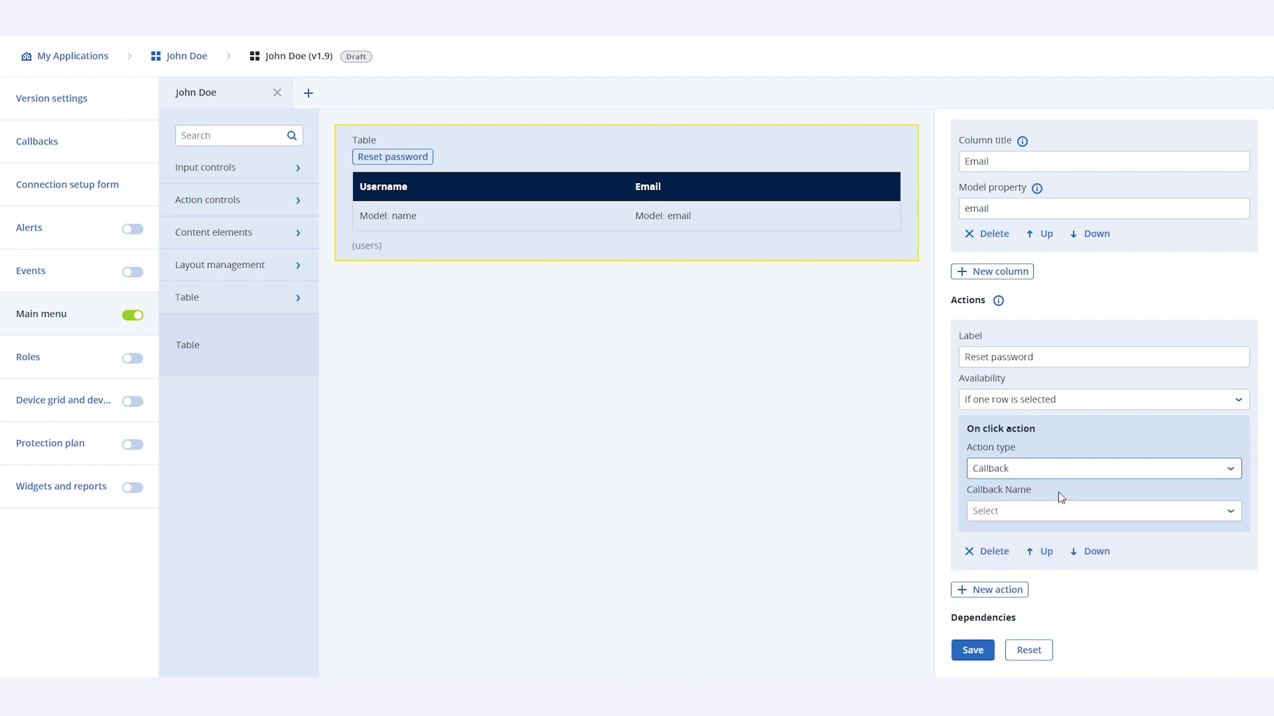
{"action": "left_click", "coordinate": [1047, 513]}
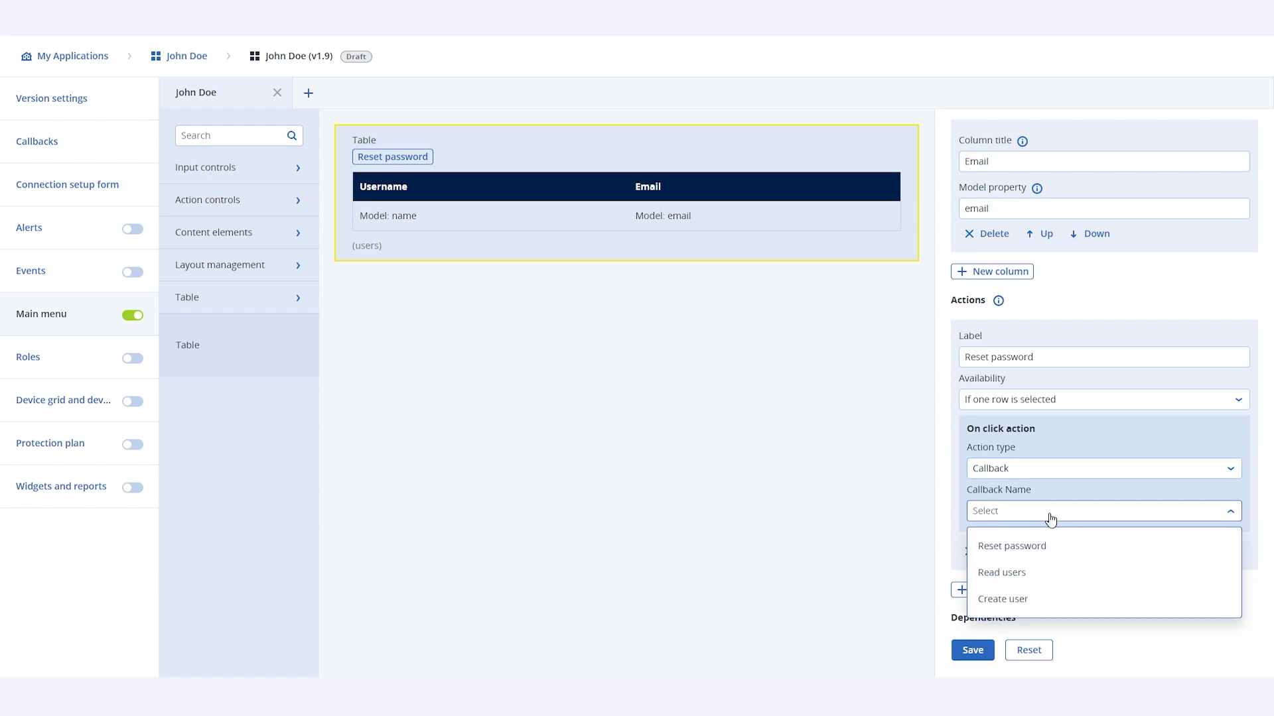
{"action": "left_click", "coordinate": [1027, 553]}
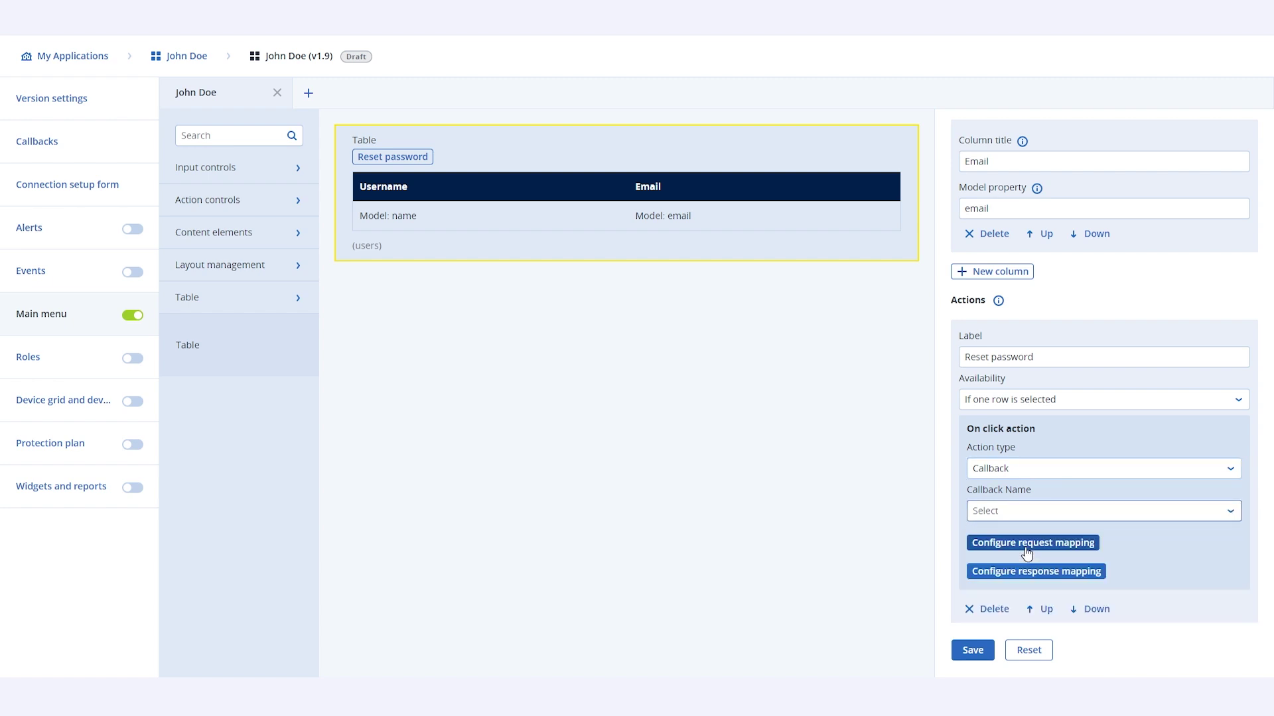
Map id to id in the Reset password request and add a second table action
{"action": "scroll", "coordinate": [1134, 555], "scroll_direction": "down", "scroll_amount": 2}
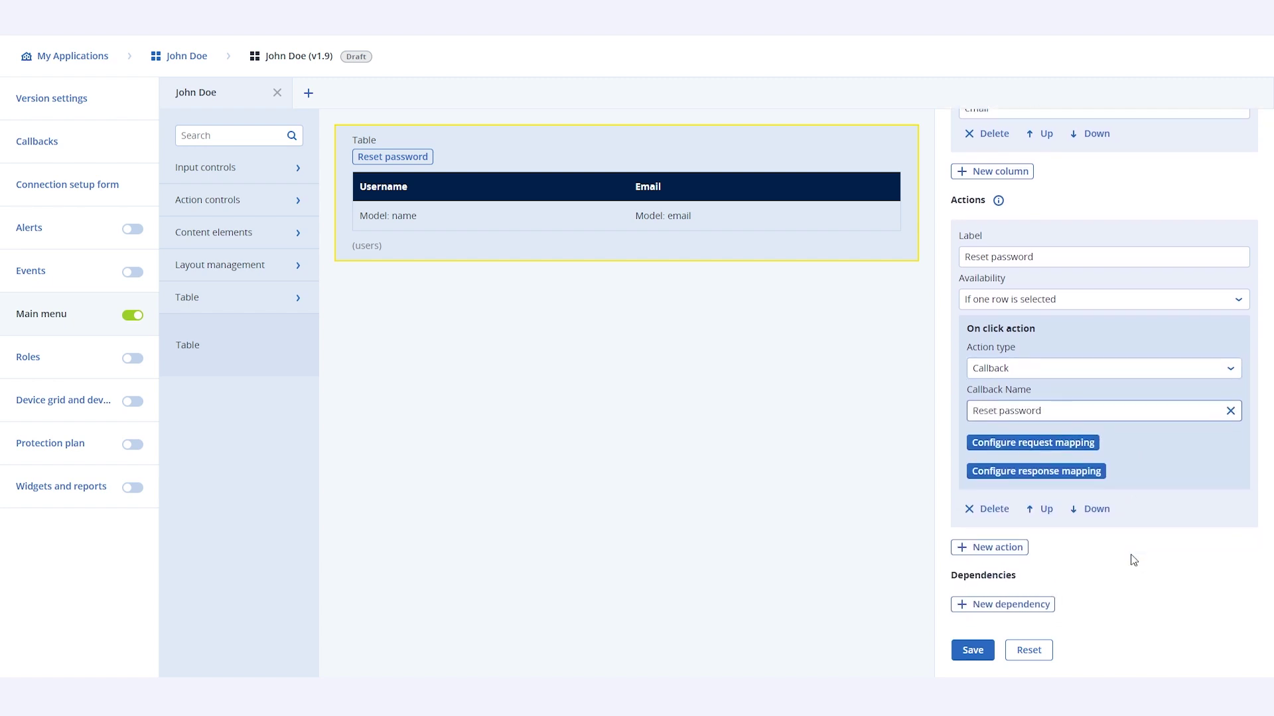
{"action": "left_click", "coordinate": [1023, 451]}
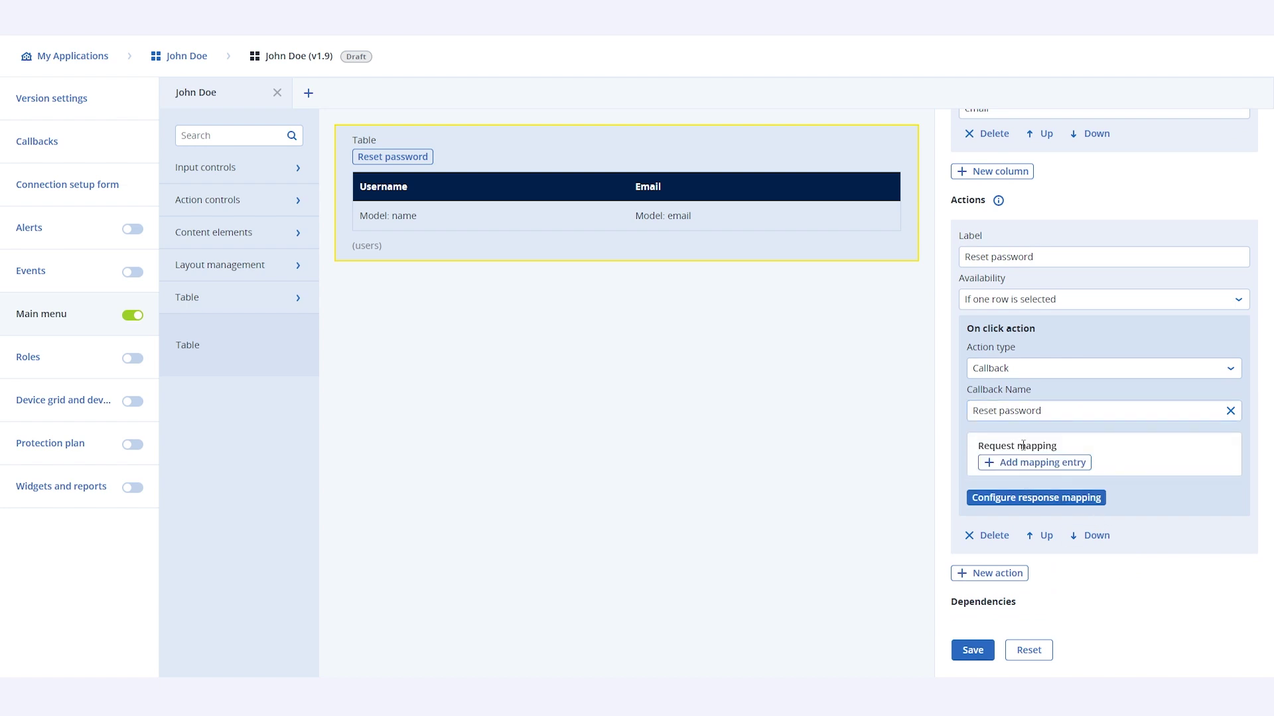
{"action": "left_click", "coordinate": [1046, 473]}
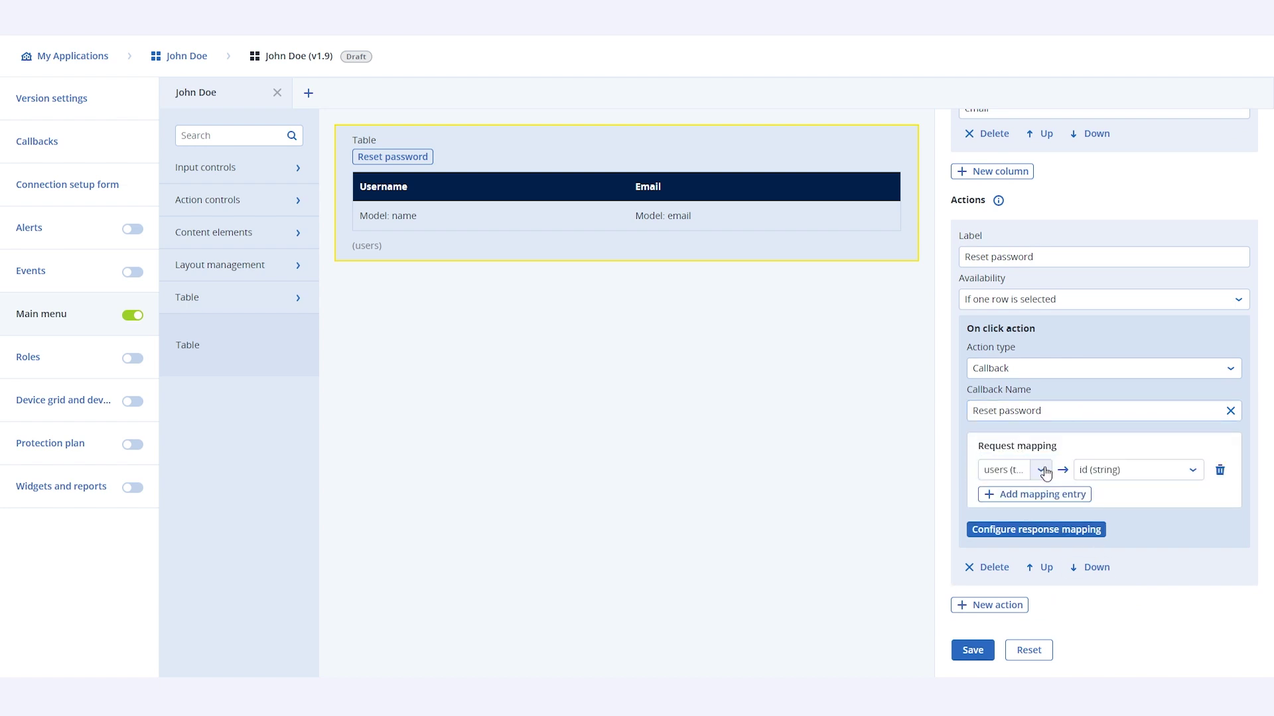
{"action": "left_click", "coordinate": [1014, 471]}
{"action": "key", "text": "ctrl+a"}
{"action": "type", "text": "id"}
{"action": "left_click", "coordinate": [1067, 446]}
{"action": "scroll", "coordinate": [1104, 594], "scroll_direction": "down", "scroll_amount": 1}
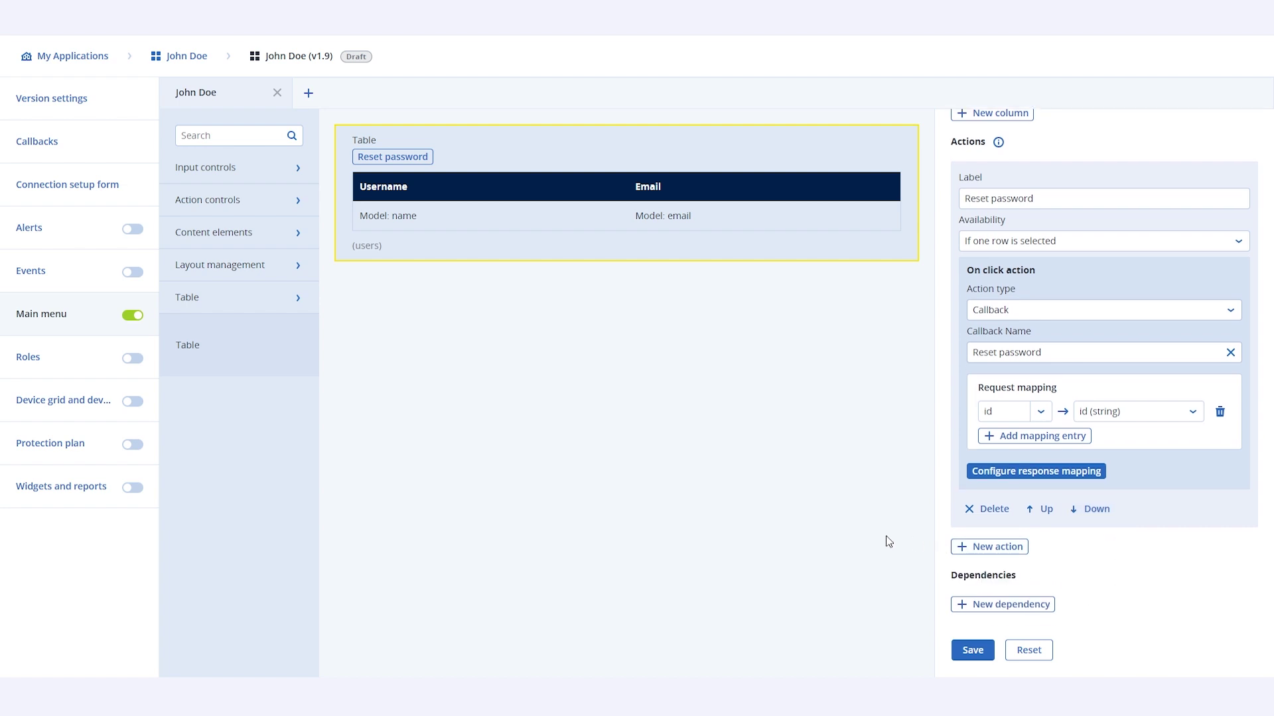
{"action": "left_click", "coordinate": [970, 549]}
{"action": "scroll", "coordinate": [1121, 547], "scroll_direction": "down", "scroll_amount": 4}
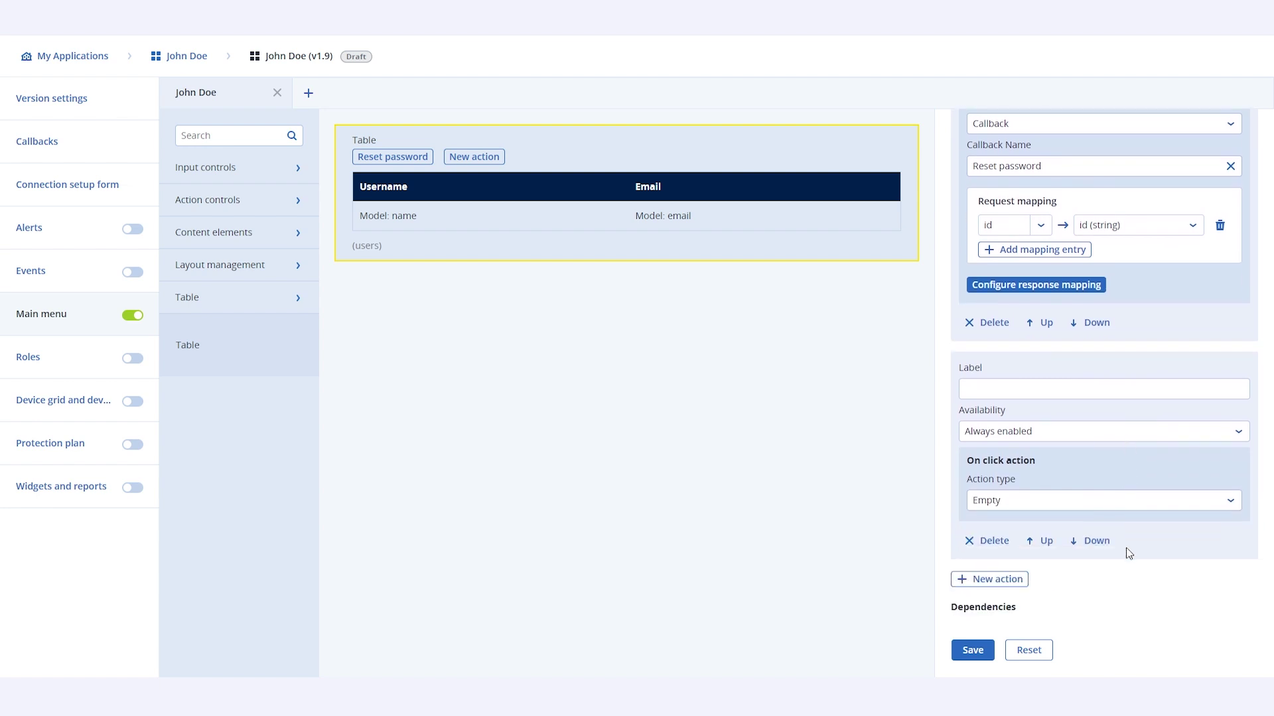
Label the second action 'Create user', available with no rows selected, opening a form; save Root_form
{"action": "left_click", "coordinate": [1008, 359]}
{"action": "type", "text": "C"}
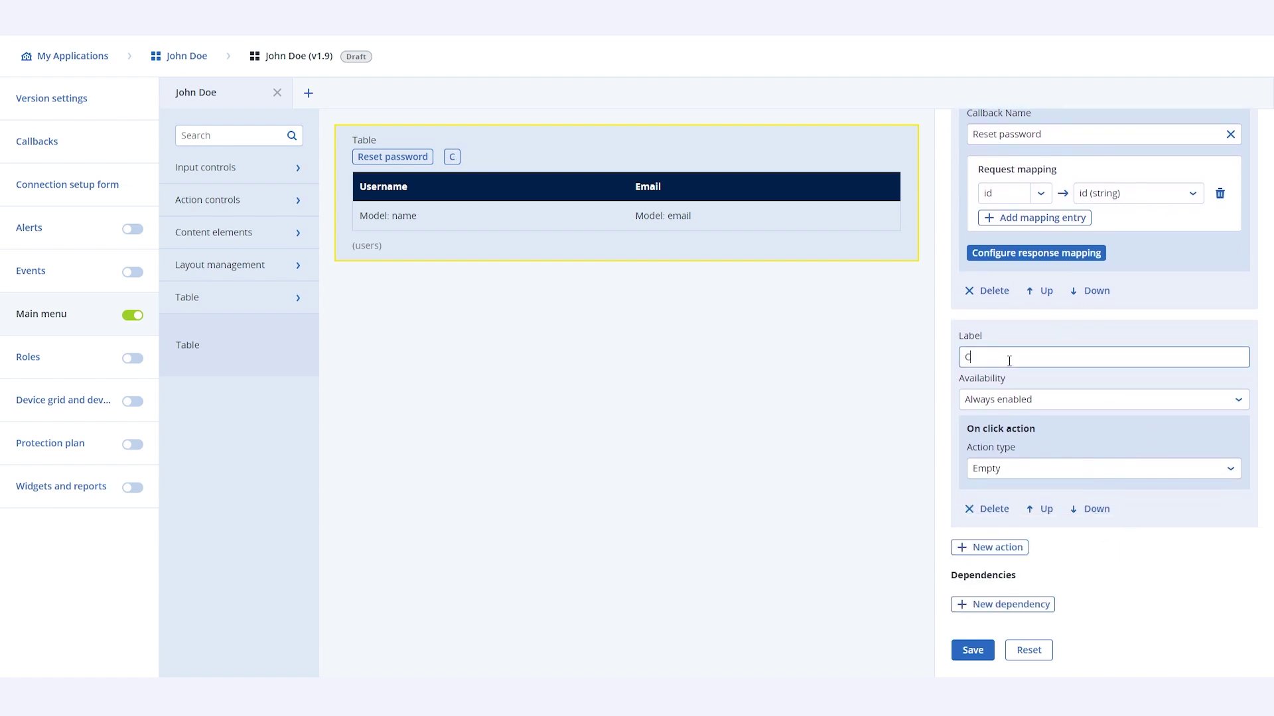
{"action": "type", "text": "reate user"}
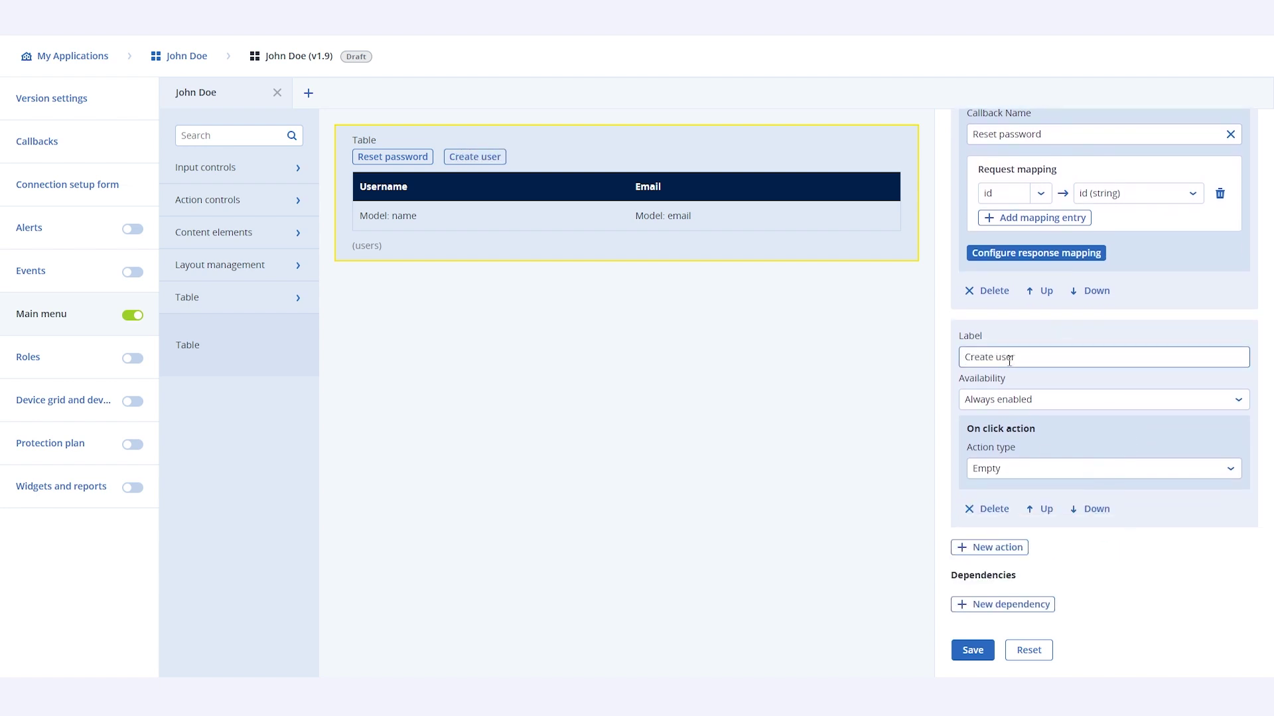
{"action": "left_click", "coordinate": [1019, 401]}
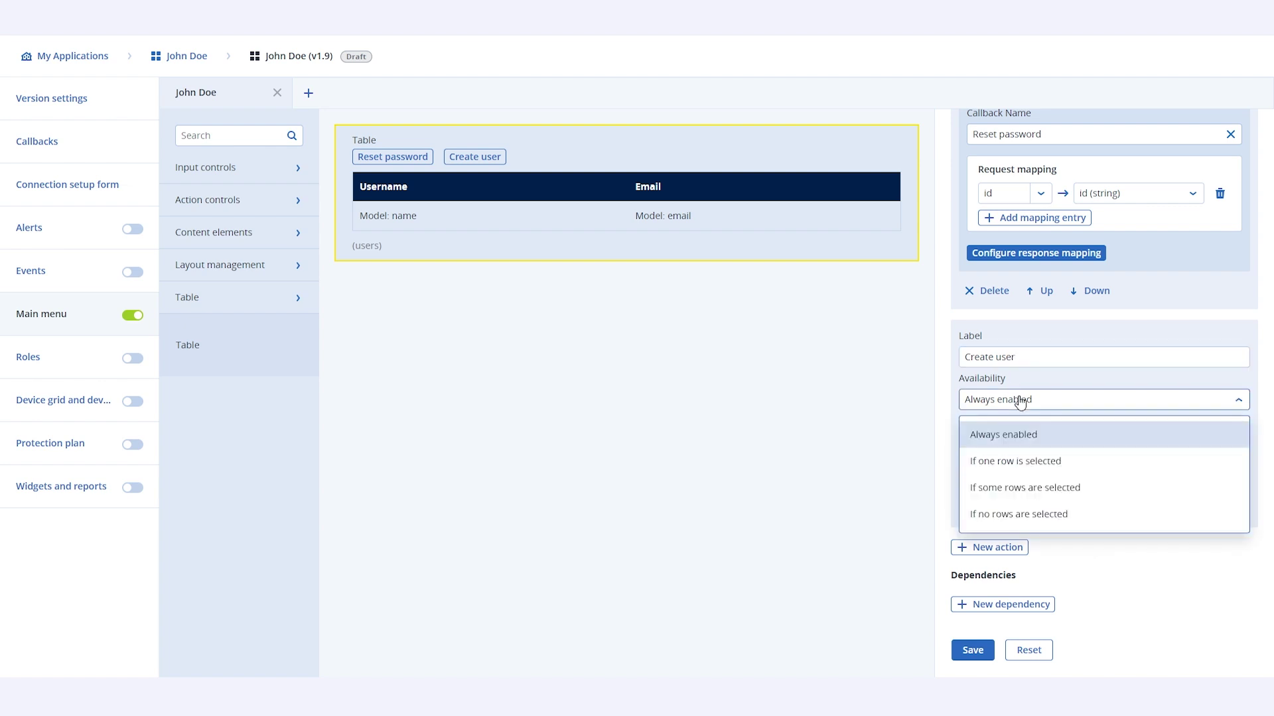
{"action": "left_click", "coordinate": [1042, 515]}
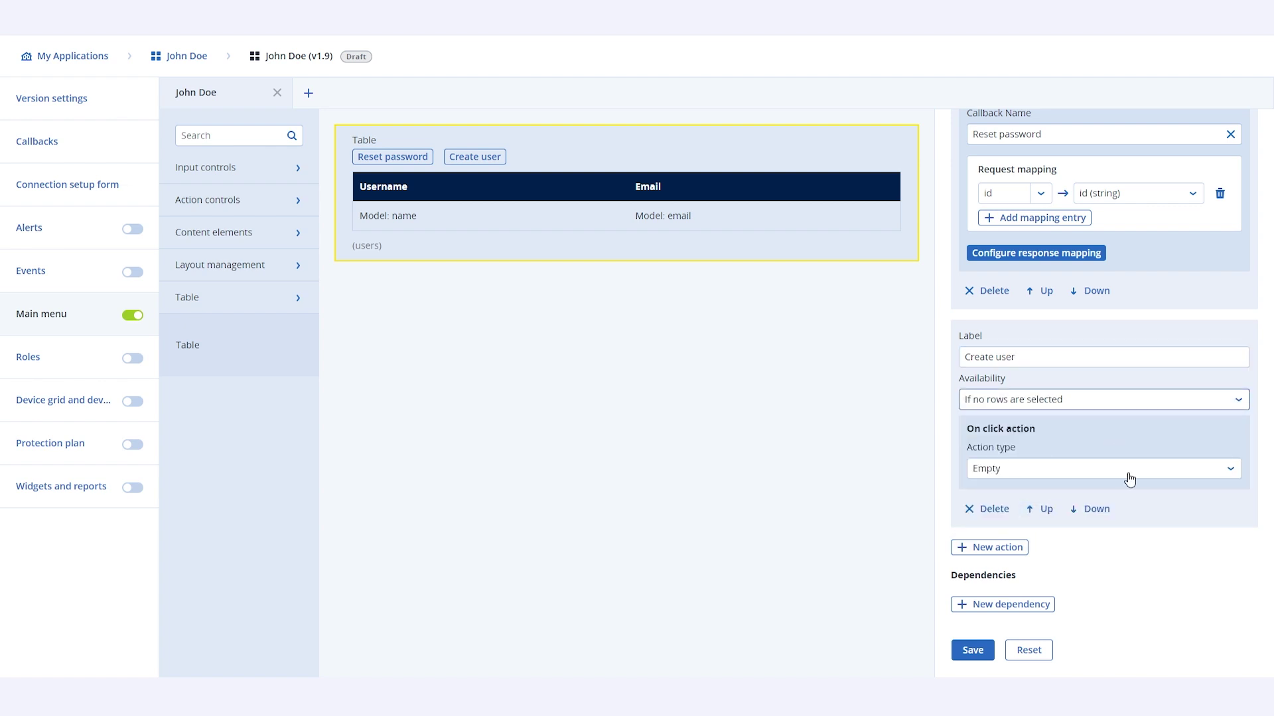
{"action": "left_click", "coordinate": [1090, 472]}
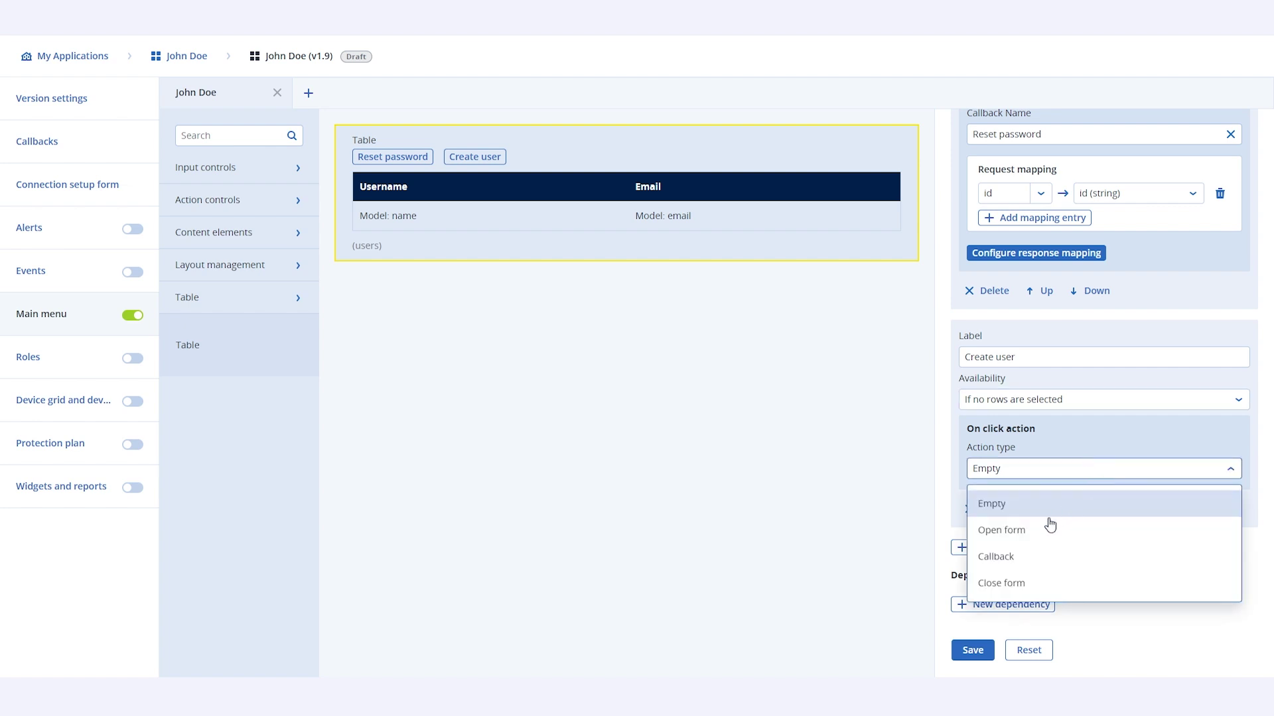
{"action": "left_click", "coordinate": [1014, 528]}
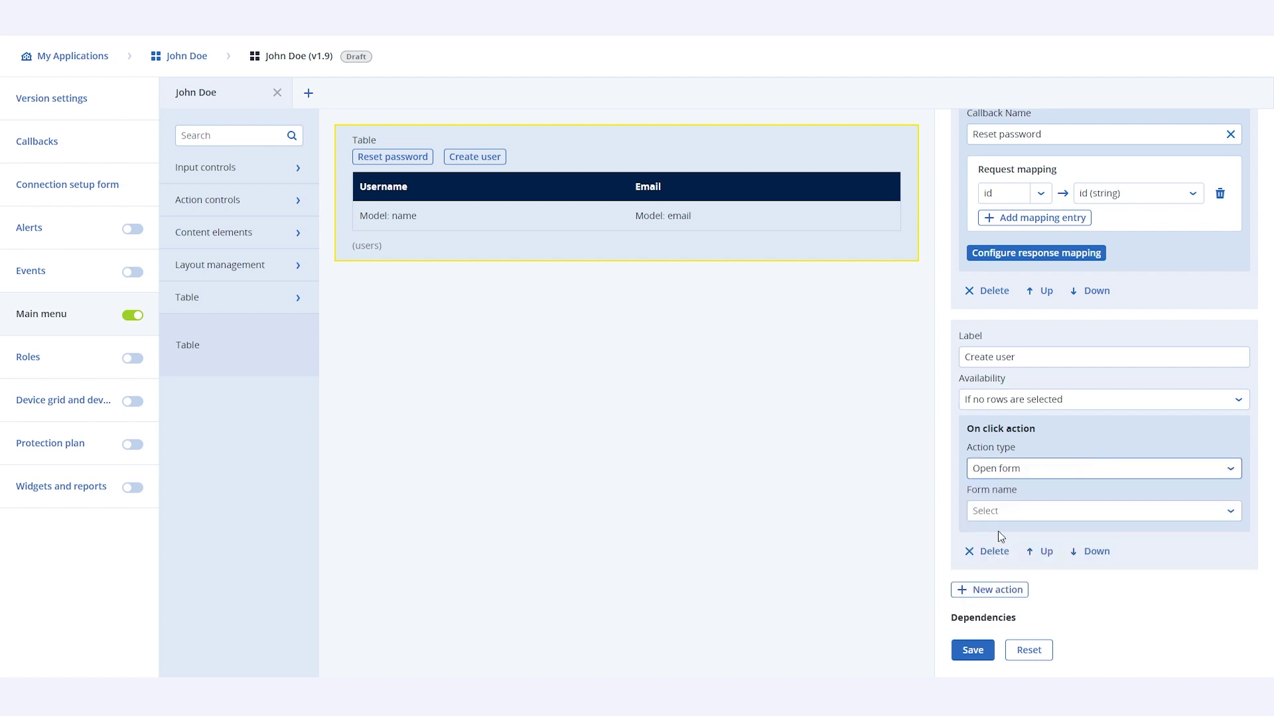
{"action": "left_click", "coordinate": [971, 650]}
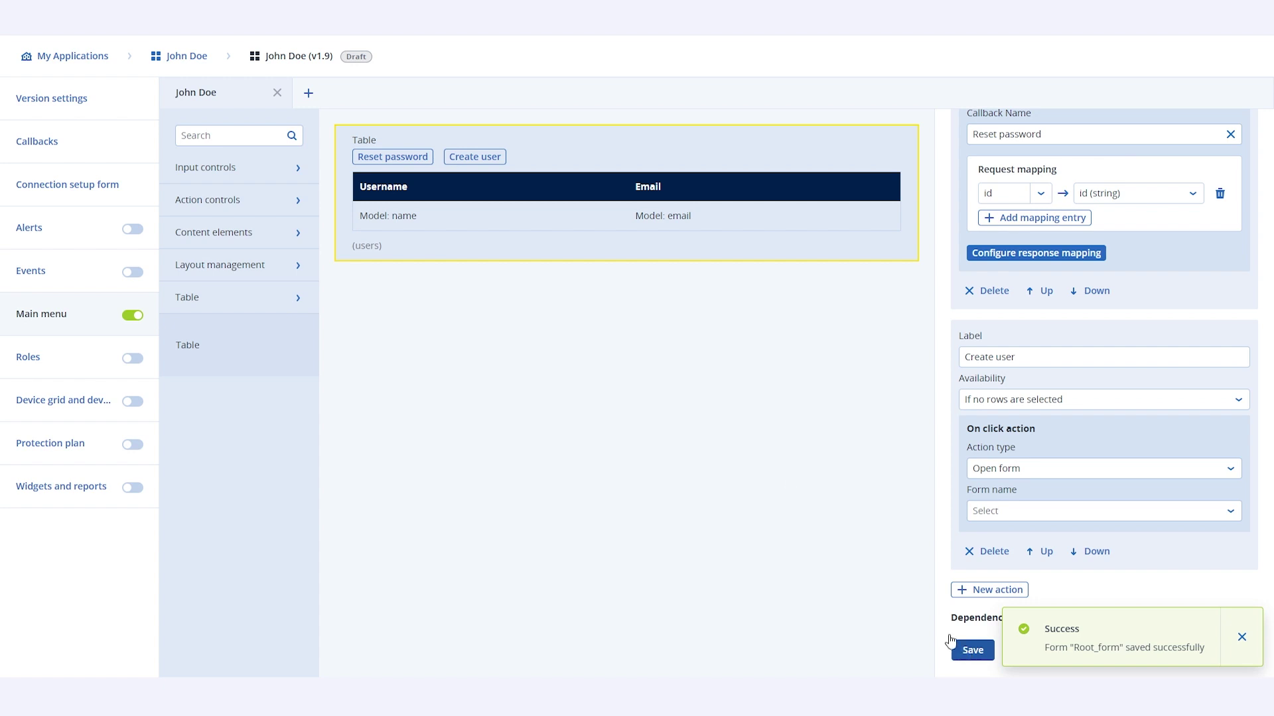
Add a new form and rename it 'Create User Form'
{"action": "left_click", "coordinate": [308, 93]}
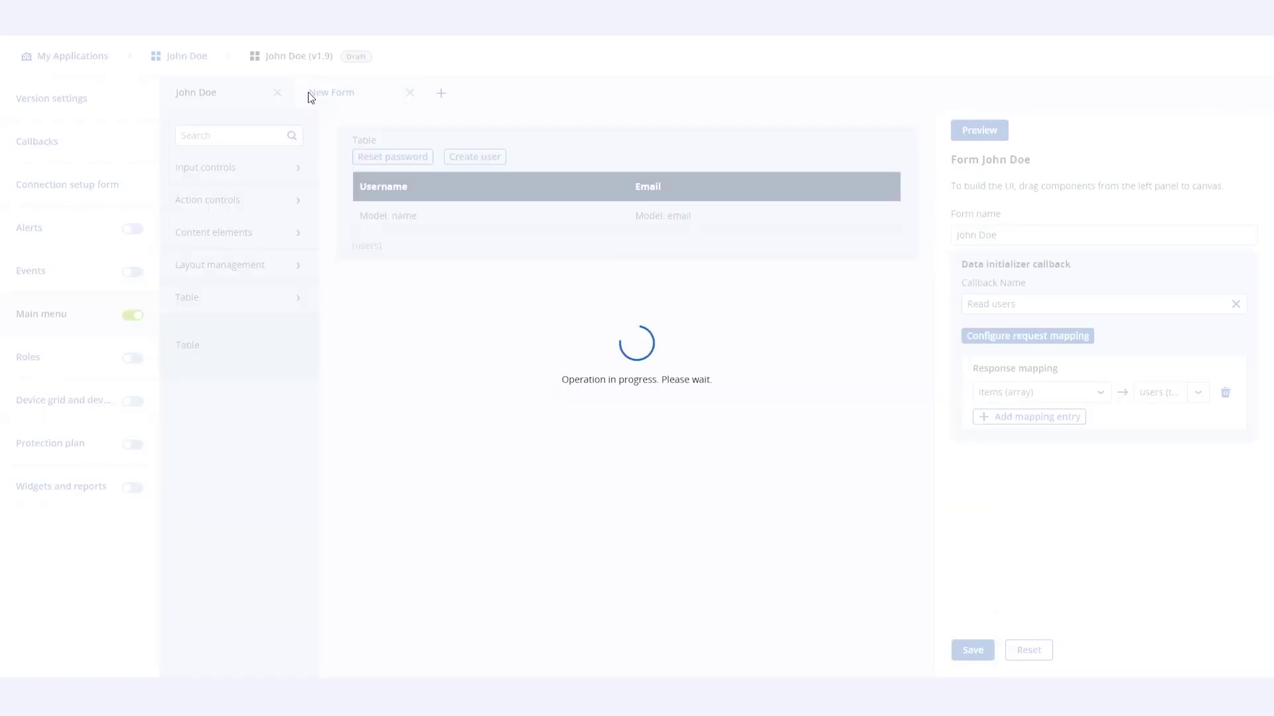
{"action": "left_click_drag", "start_coordinate": [1038, 233], "coordinate": [956, 234]}
{"action": "type", "text": "Cr"}
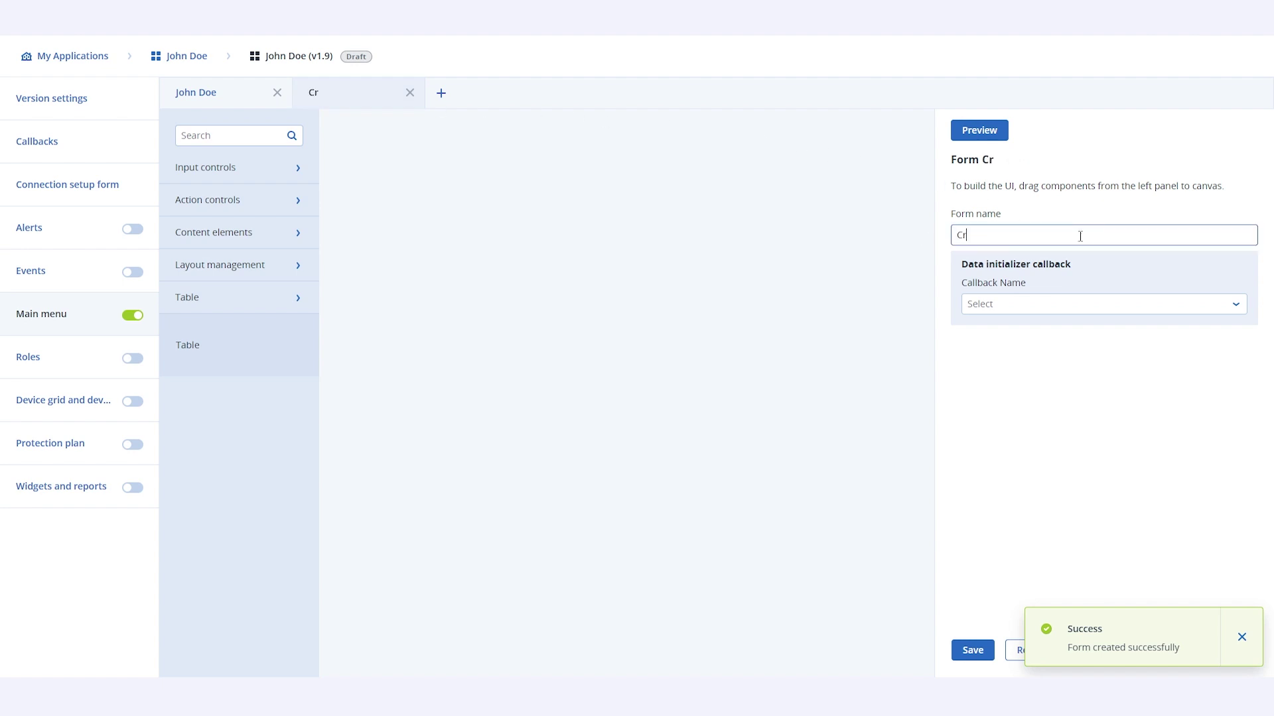
{"action": "type", "text": "eate User Form"}
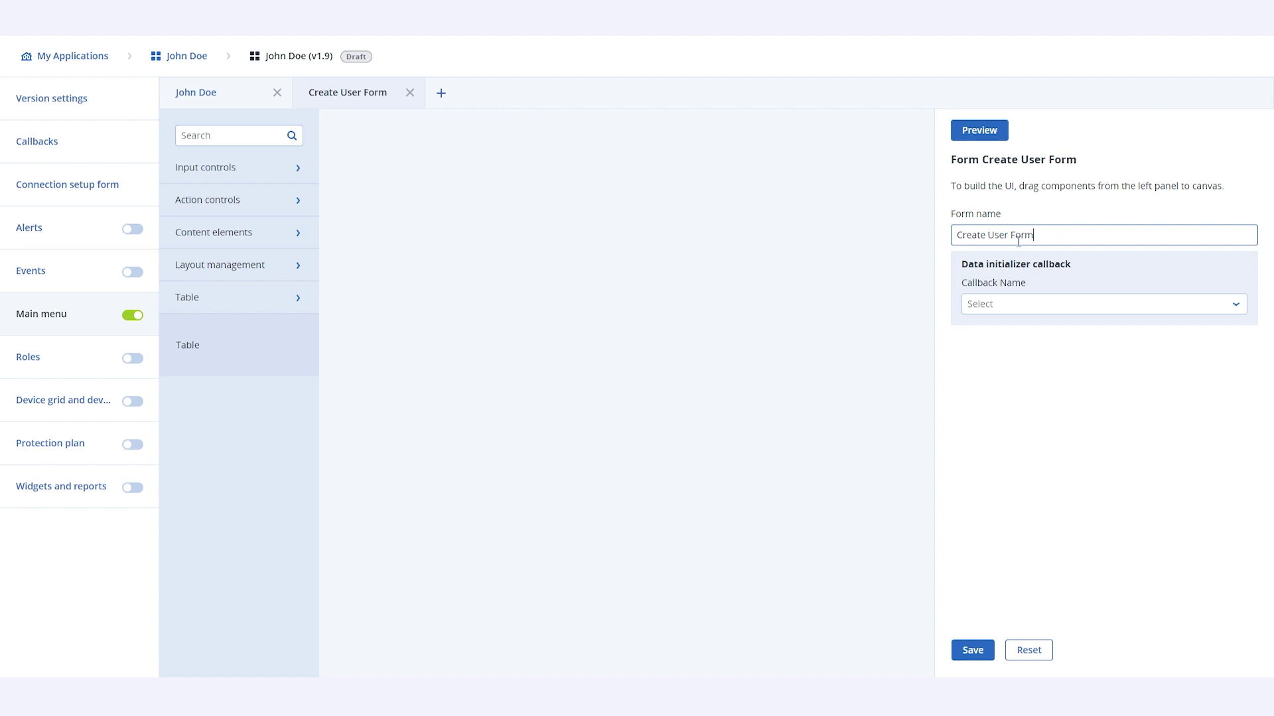
{"action": "left_click", "coordinate": [476, 224]}
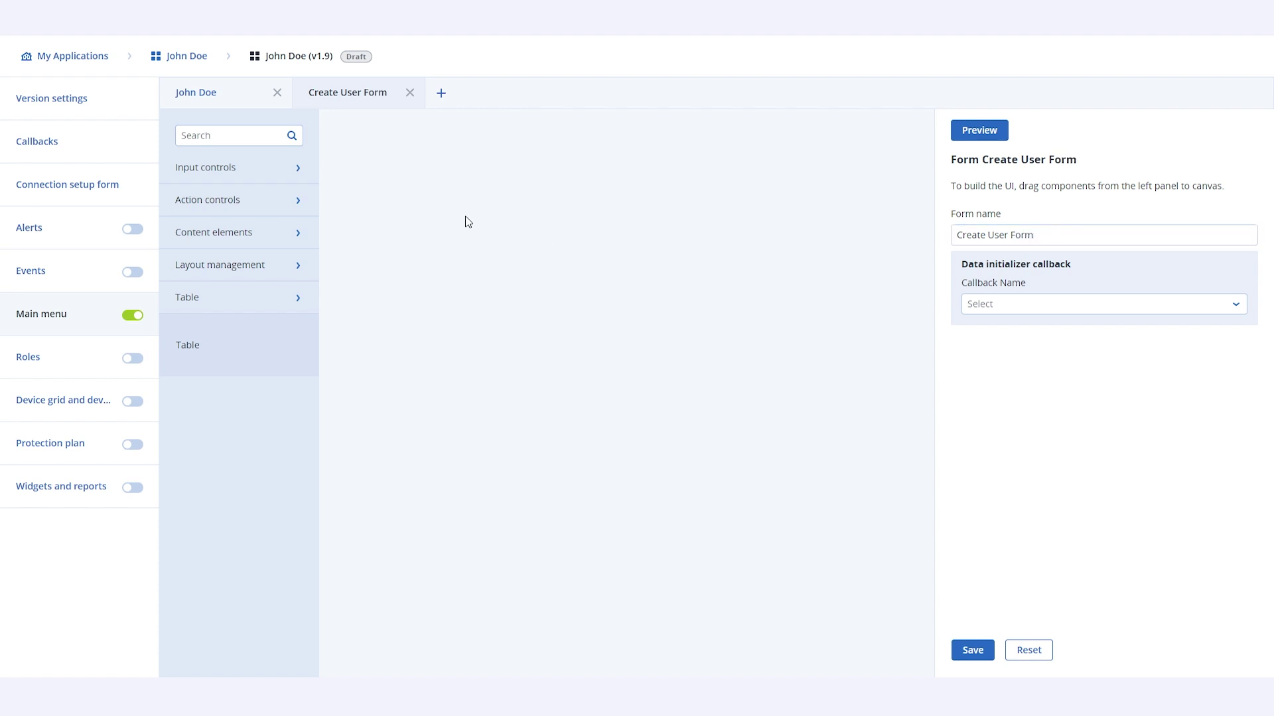
{"action": "left_click", "coordinate": [214, 173]}
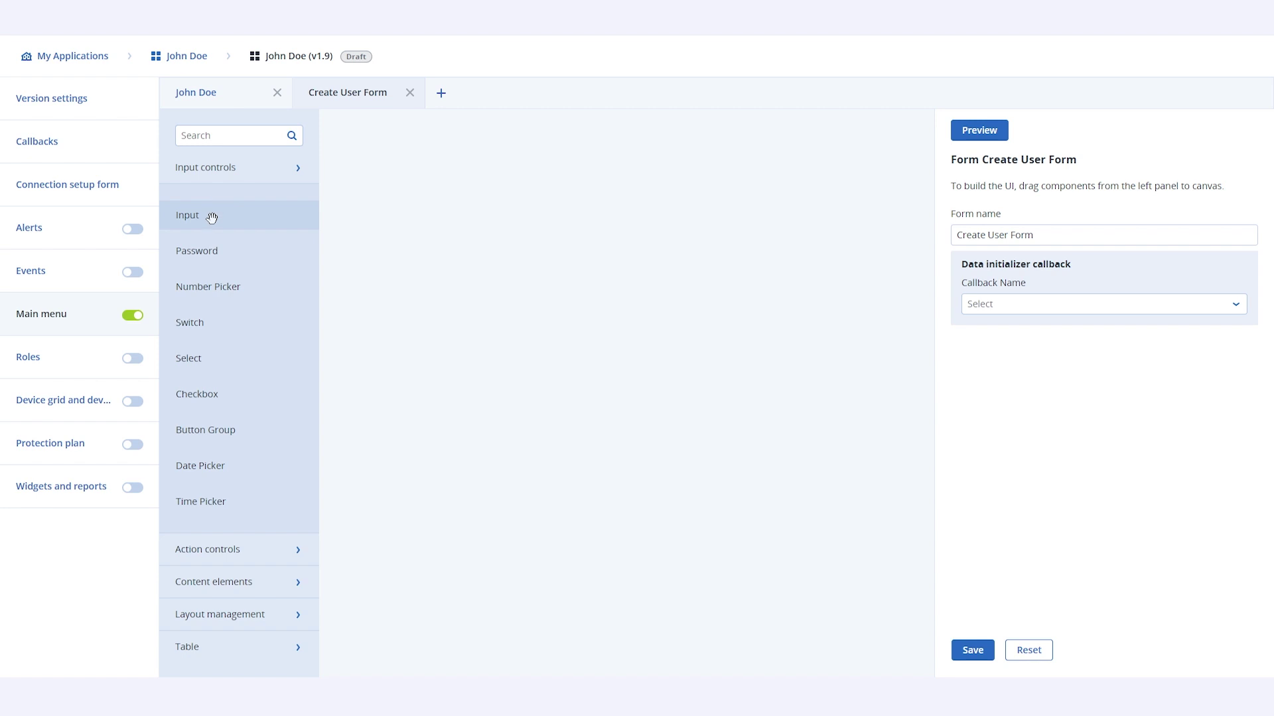
Add two more Input fields and bind the first input to login
{"action": "left_click_drag", "start_coordinate": [213, 215], "coordinate": [392, 190]}
{"action": "left_click_drag", "start_coordinate": [212, 218], "coordinate": [440, 222]}
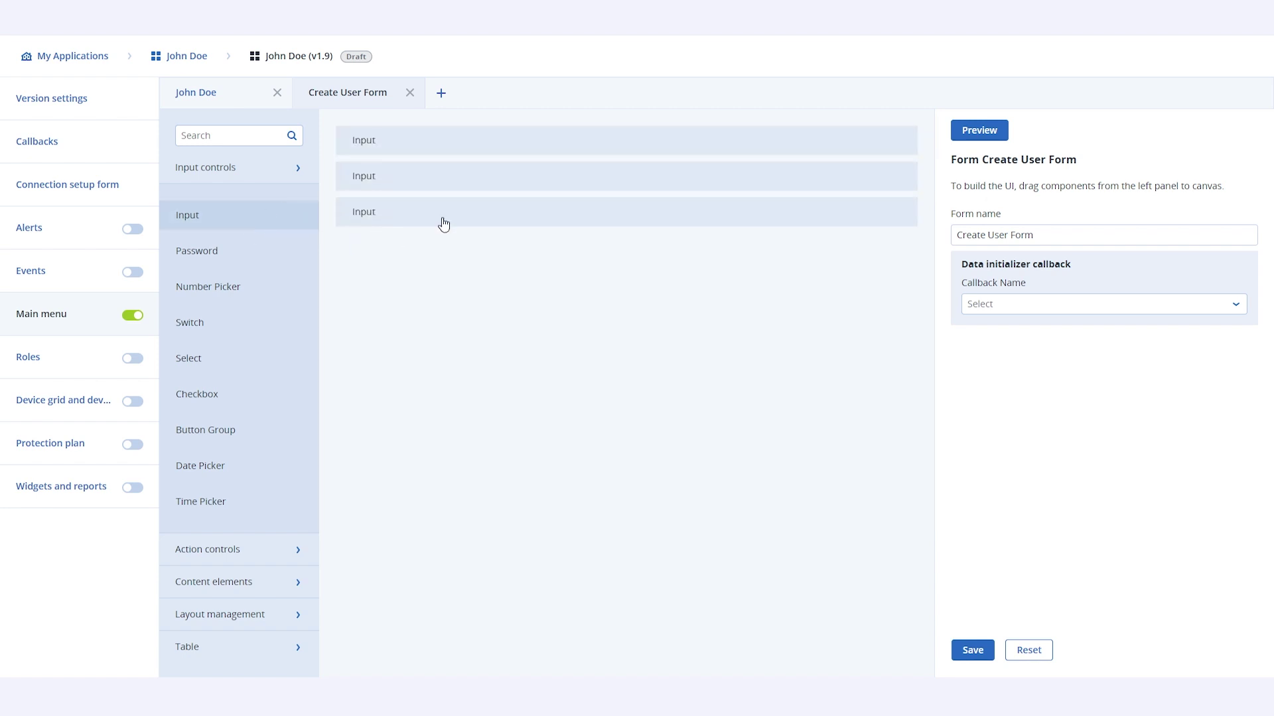
{"action": "left_click", "coordinate": [438, 142]}
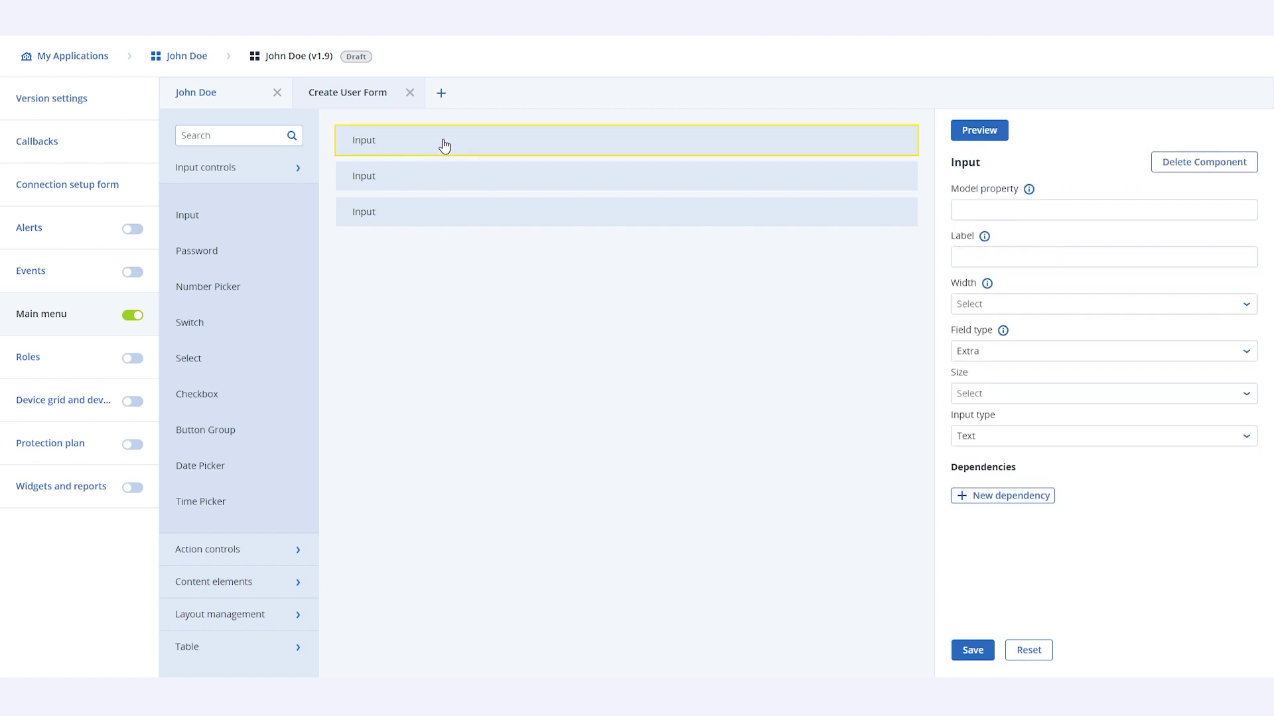
{"action": "left_click", "coordinate": [1043, 212]}
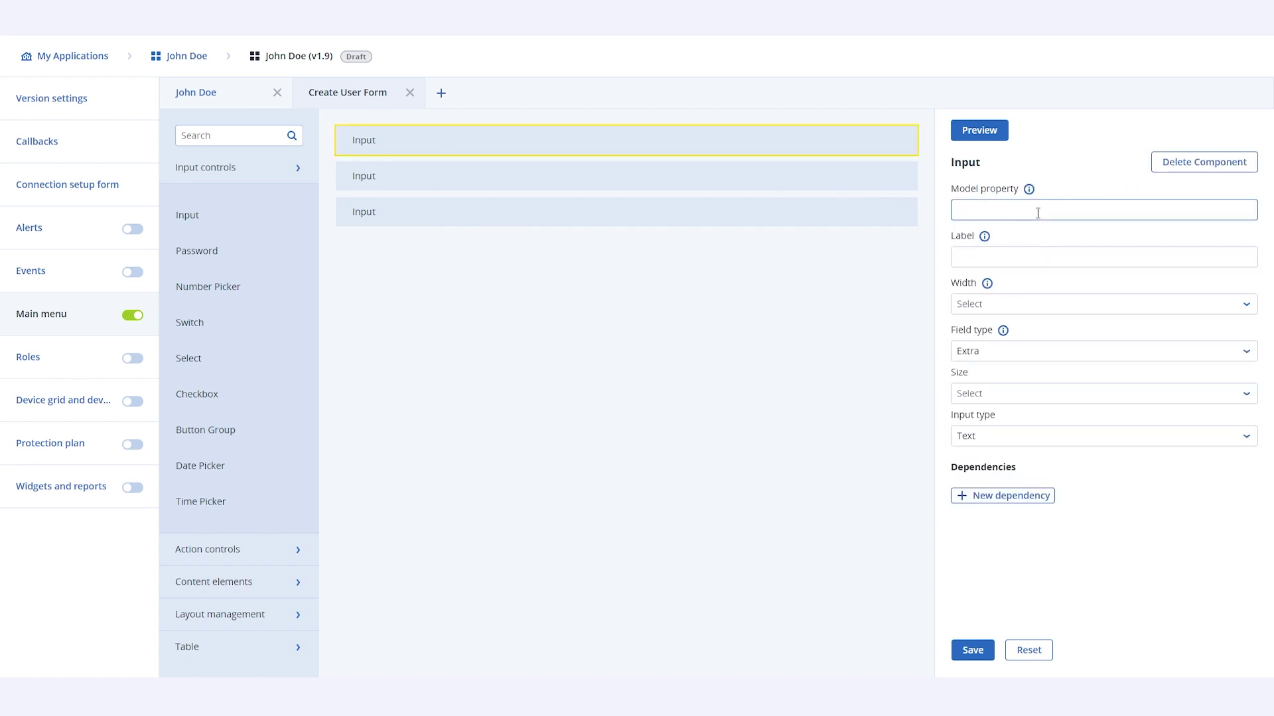
{"action": "type", "text": "login"}
Label the first input 'Login' with Full width, Default size and Text input type
{"action": "left_click", "coordinate": [1021, 254]}
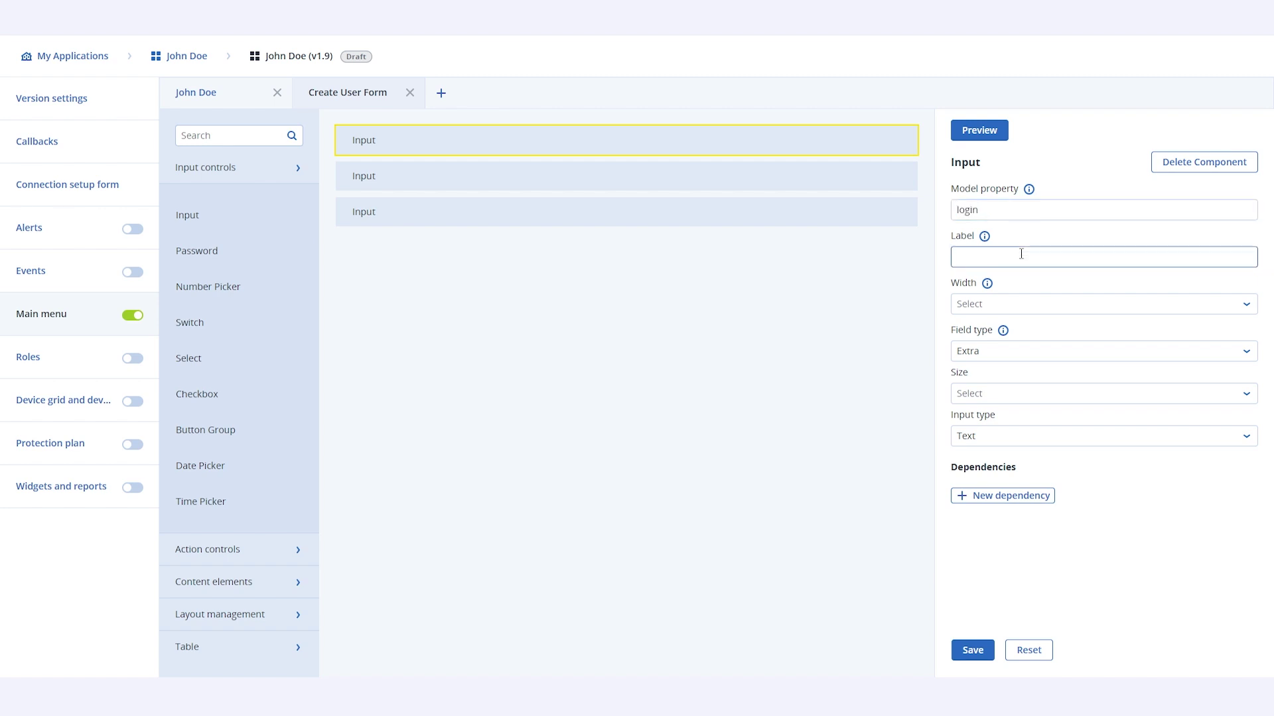
{"action": "type", "text": "Login"}
{"action": "left_click", "coordinate": [1012, 305]}
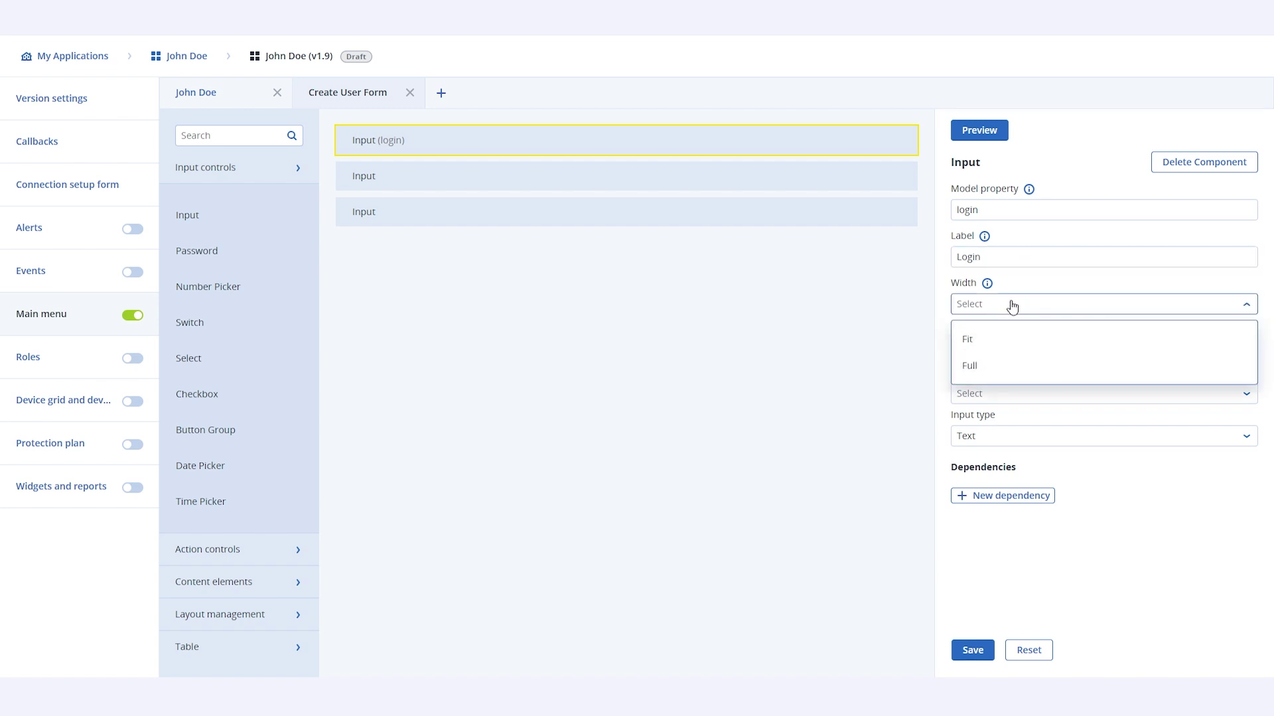
{"action": "left_click", "coordinate": [996, 367]}
{"action": "left_click", "coordinate": [998, 402]}
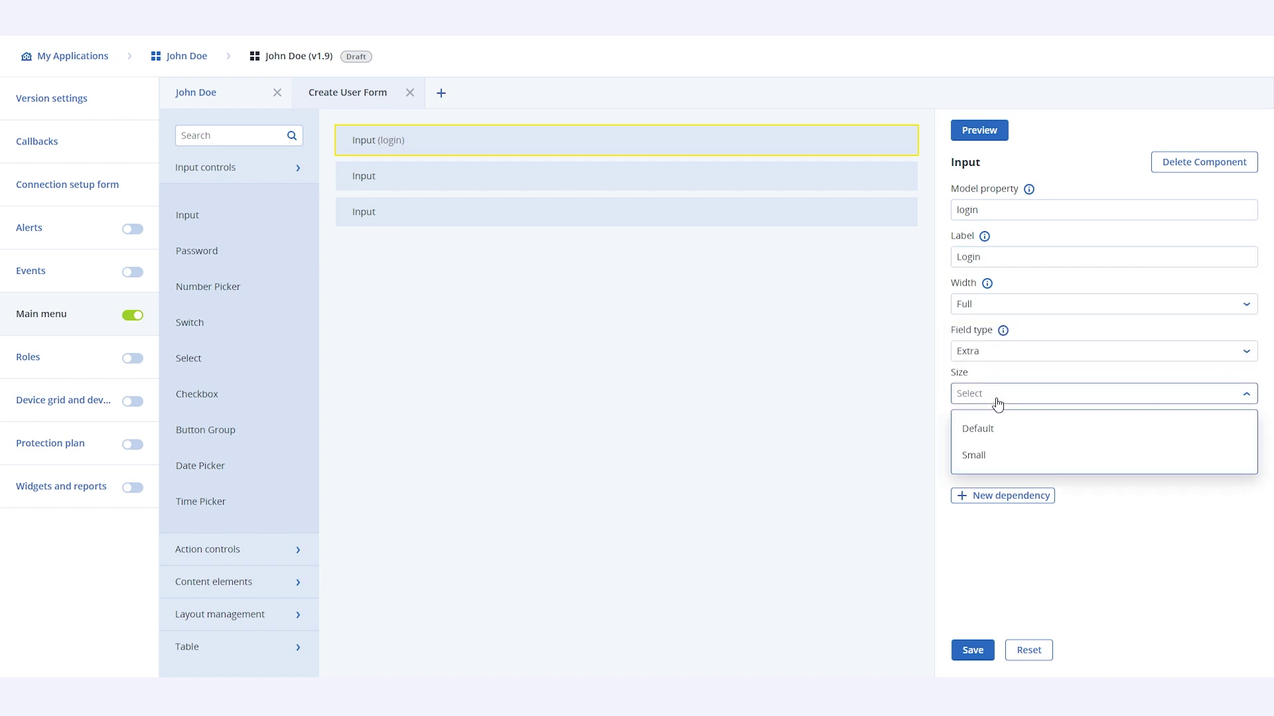
{"action": "left_click", "coordinate": [995, 430]}
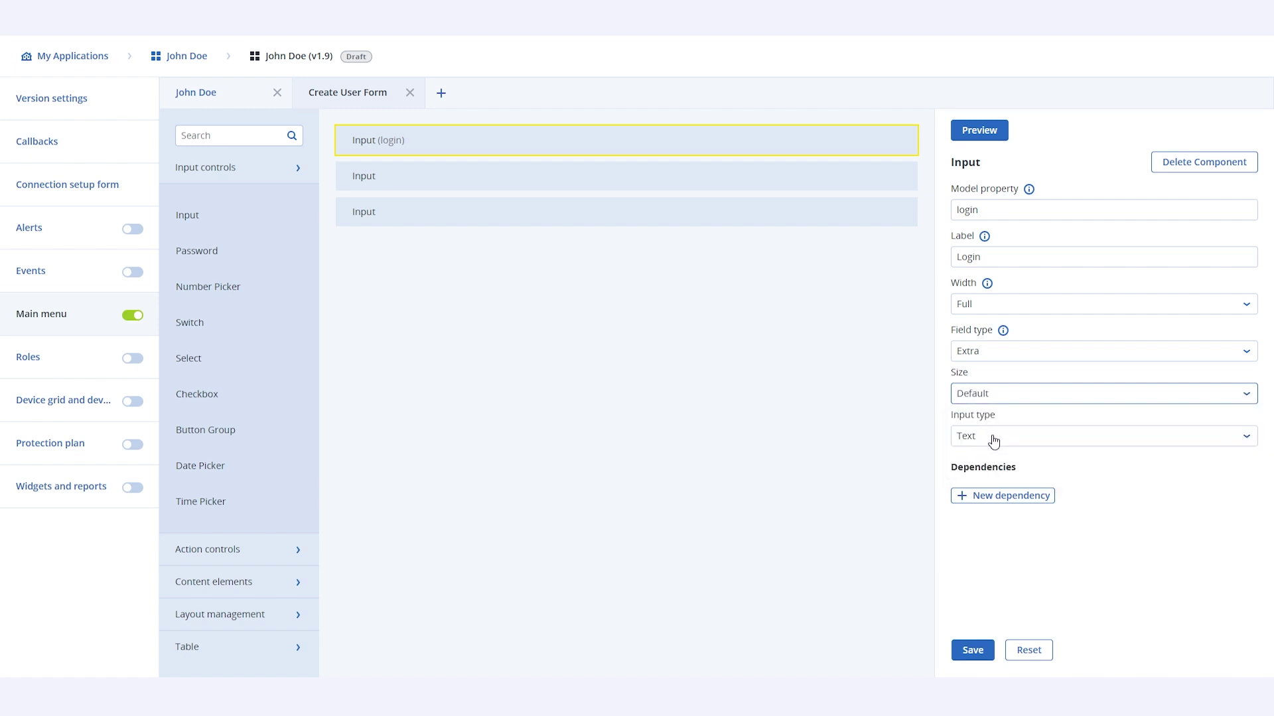
{"action": "left_click", "coordinate": [1005, 441]}
{"action": "left_click", "coordinate": [985, 477]}
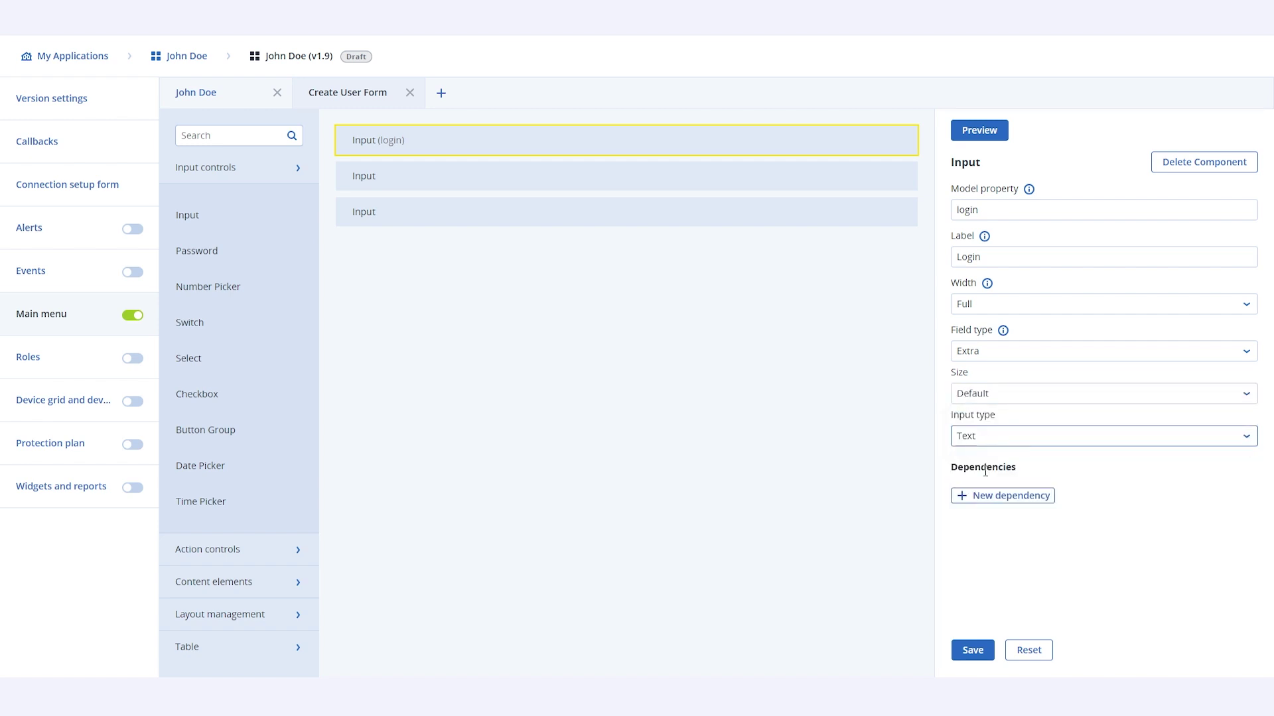
Bind the second input to name, label it 'Username', Full width, Default size, Text type
{"action": "left_click", "coordinate": [636, 184]}
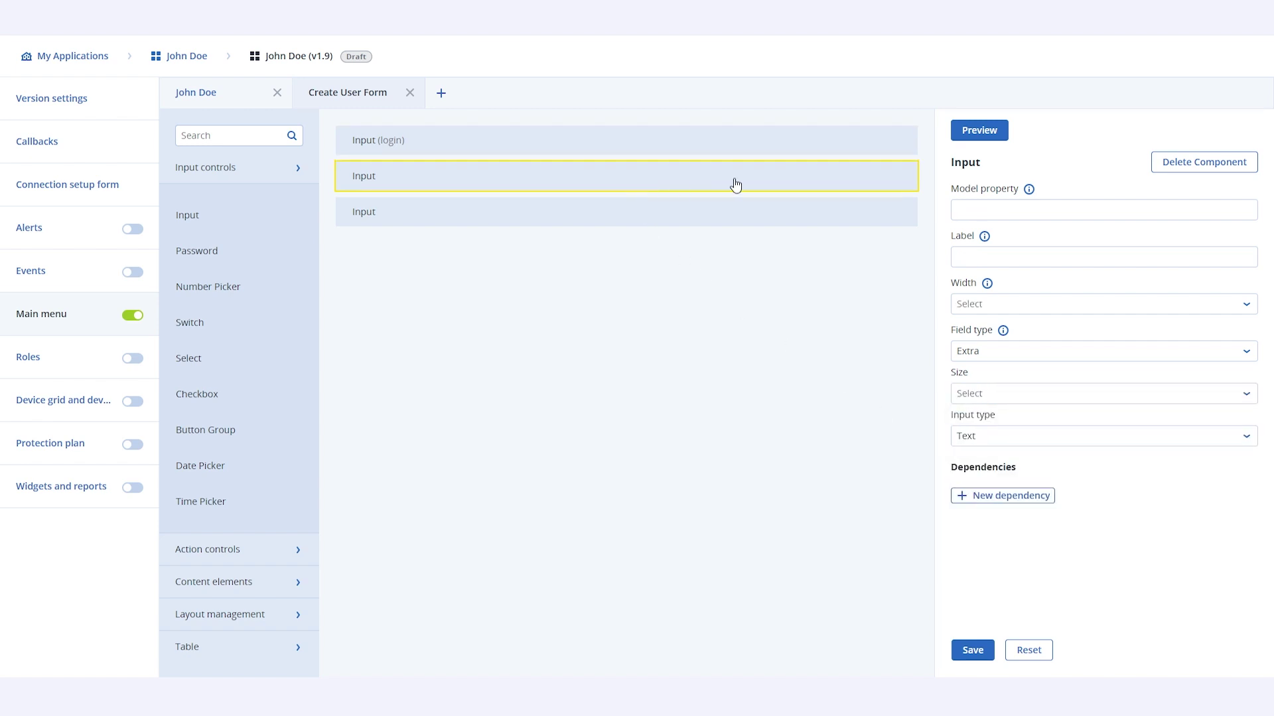
{"action": "left_click", "coordinate": [1059, 209]}
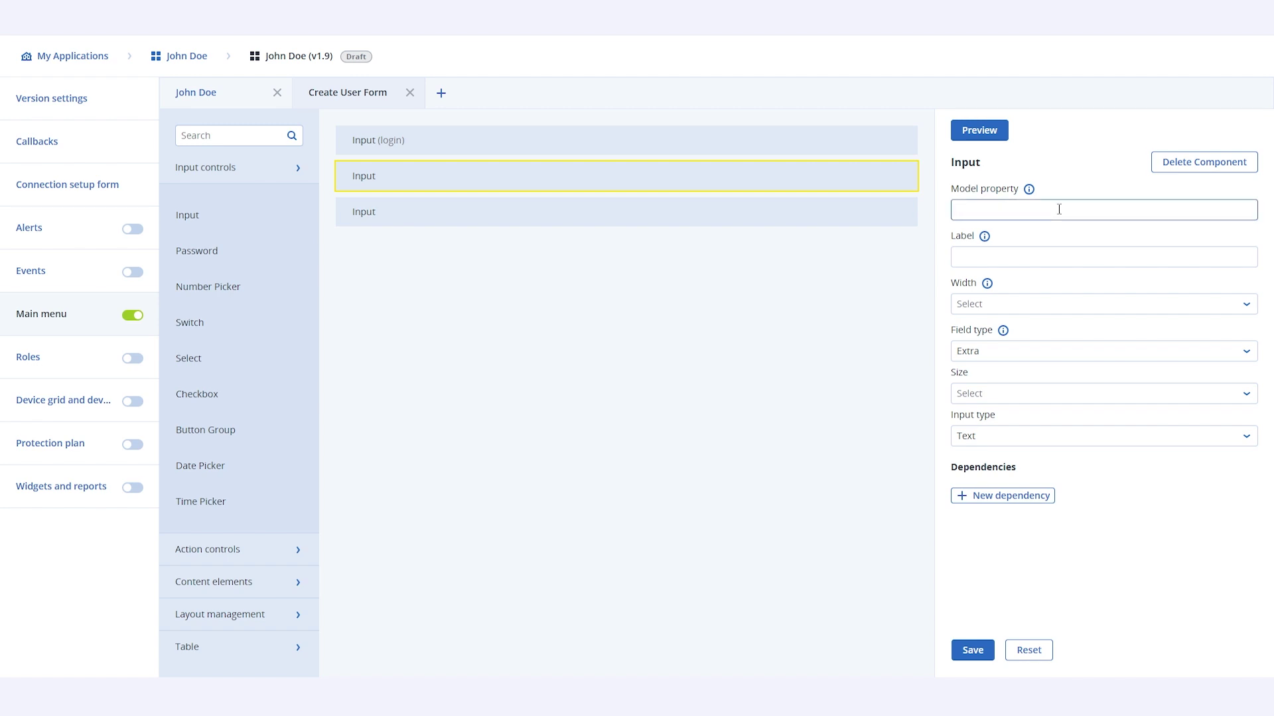
{"action": "type", "text": "name"}
{"action": "left_click", "coordinate": [1014, 259]}
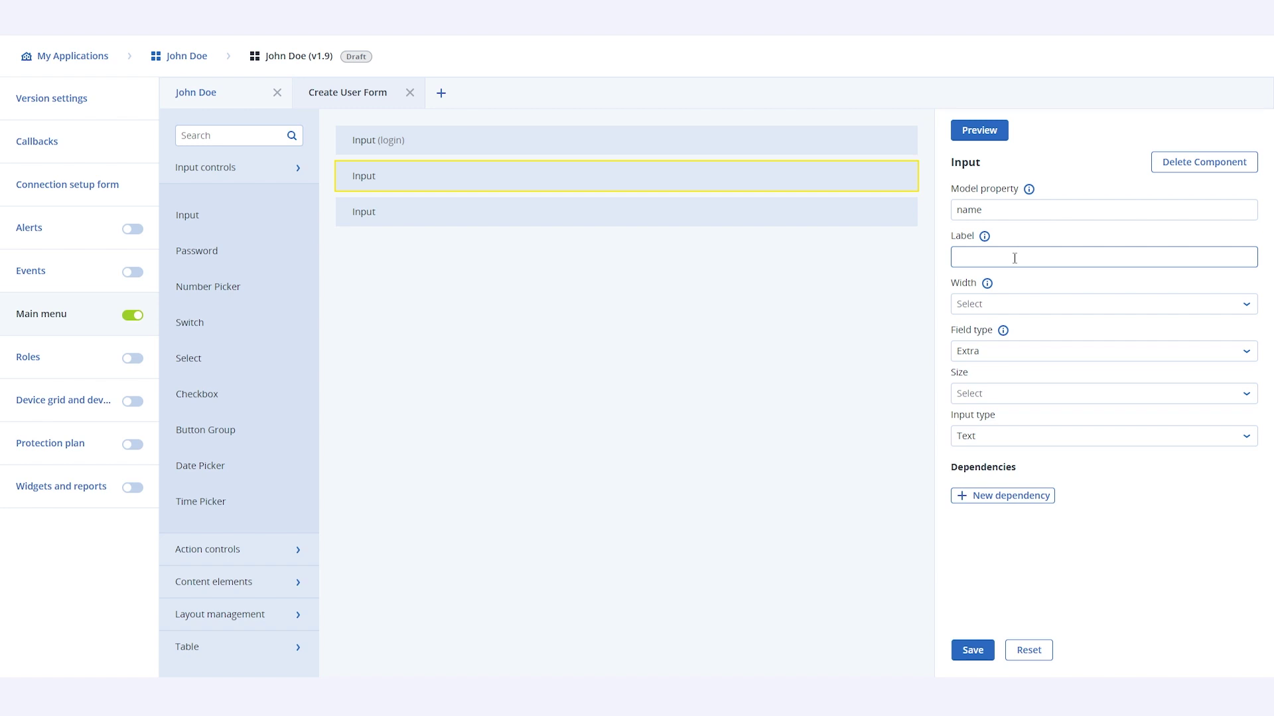
{"action": "type", "text": "Username"}
{"action": "left_click", "coordinate": [1015, 311]}
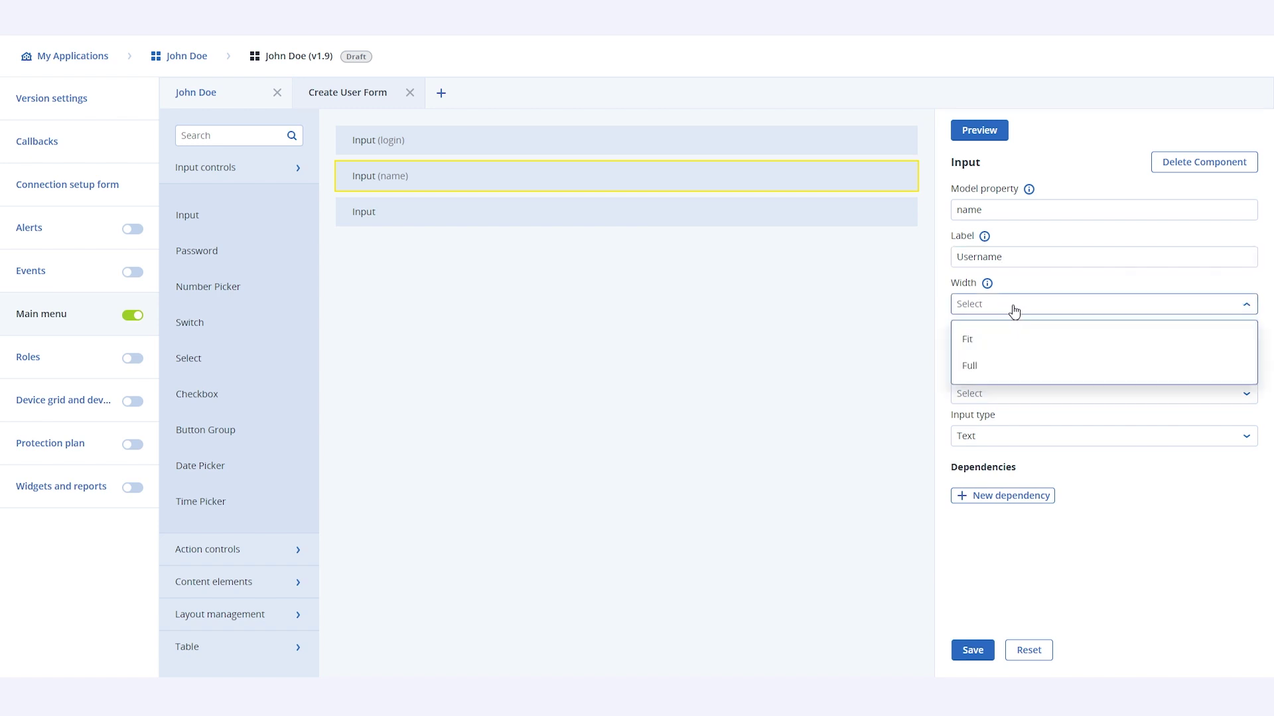
{"action": "left_click", "coordinate": [1003, 366]}
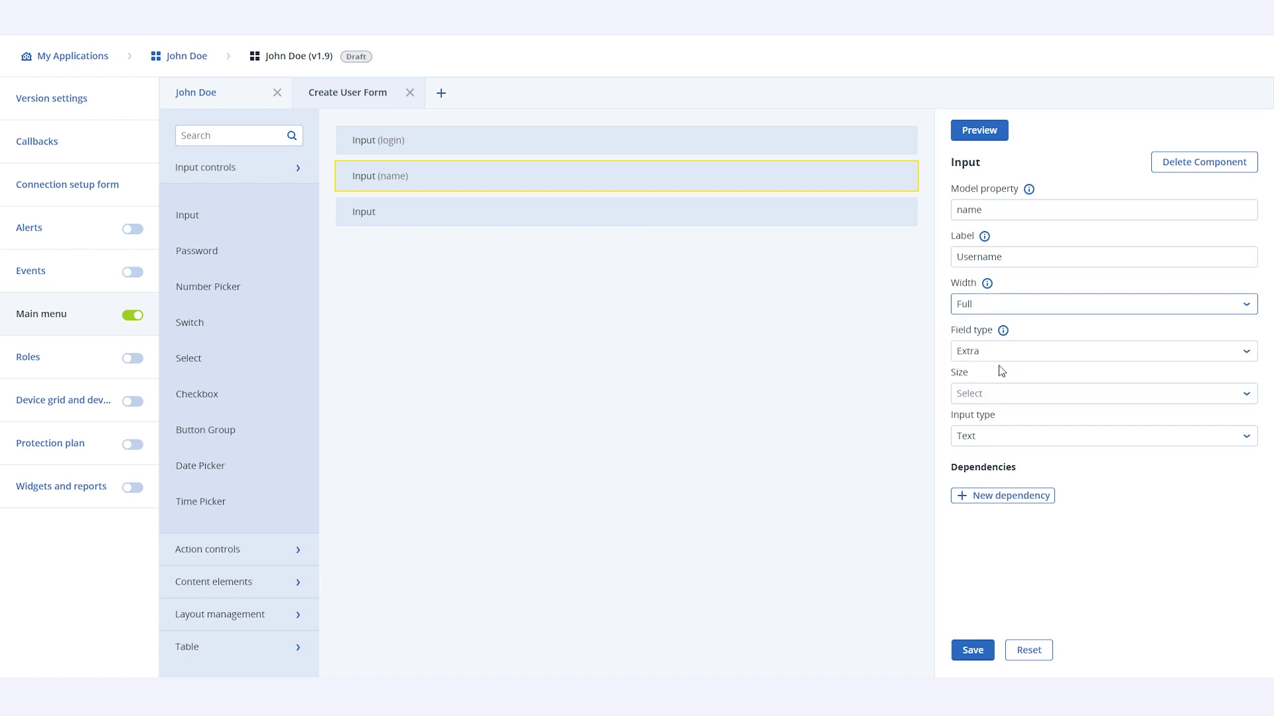
{"action": "left_click", "coordinate": [990, 399]}
{"action": "left_click", "coordinate": [998, 432]}
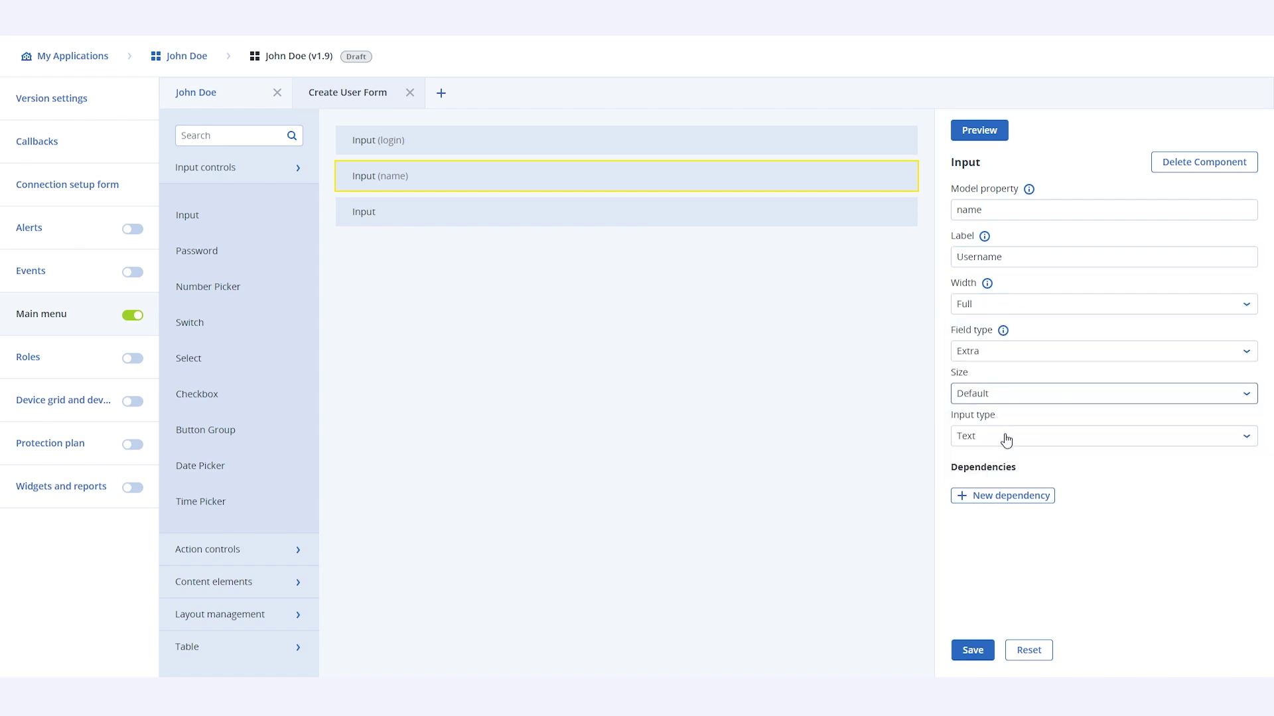
{"action": "left_click", "coordinate": [968, 443]}
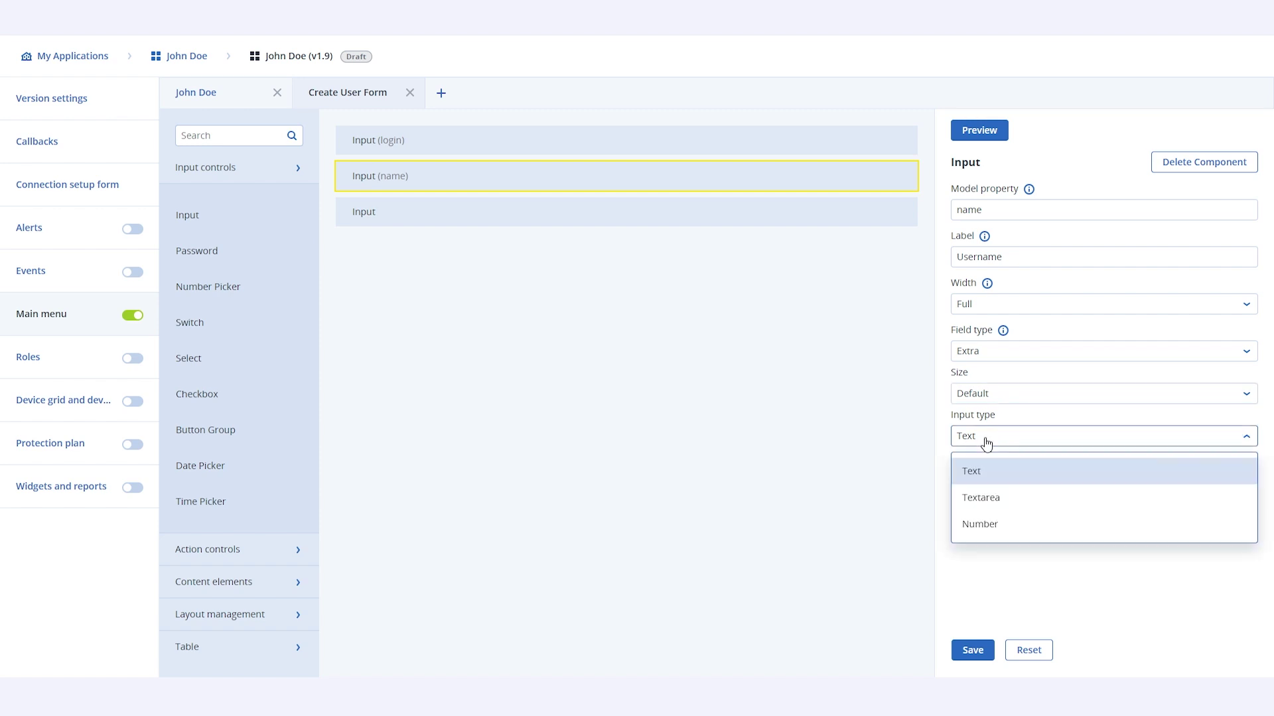
{"action": "left_click", "coordinate": [991, 474]}
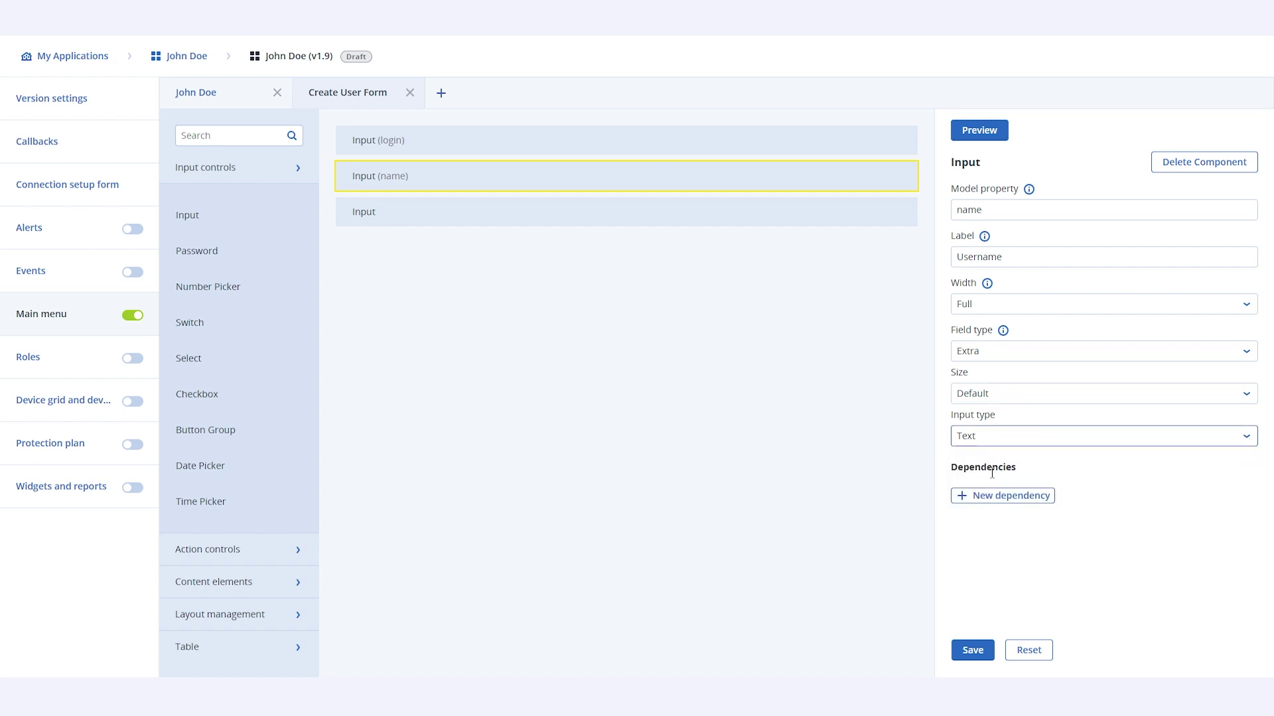
{"action": "left_click", "coordinate": [647, 220]}
Bind the third input to email, label it 'Email', Full width, Default size, Text type
{"action": "left_click", "coordinate": [1009, 210]}
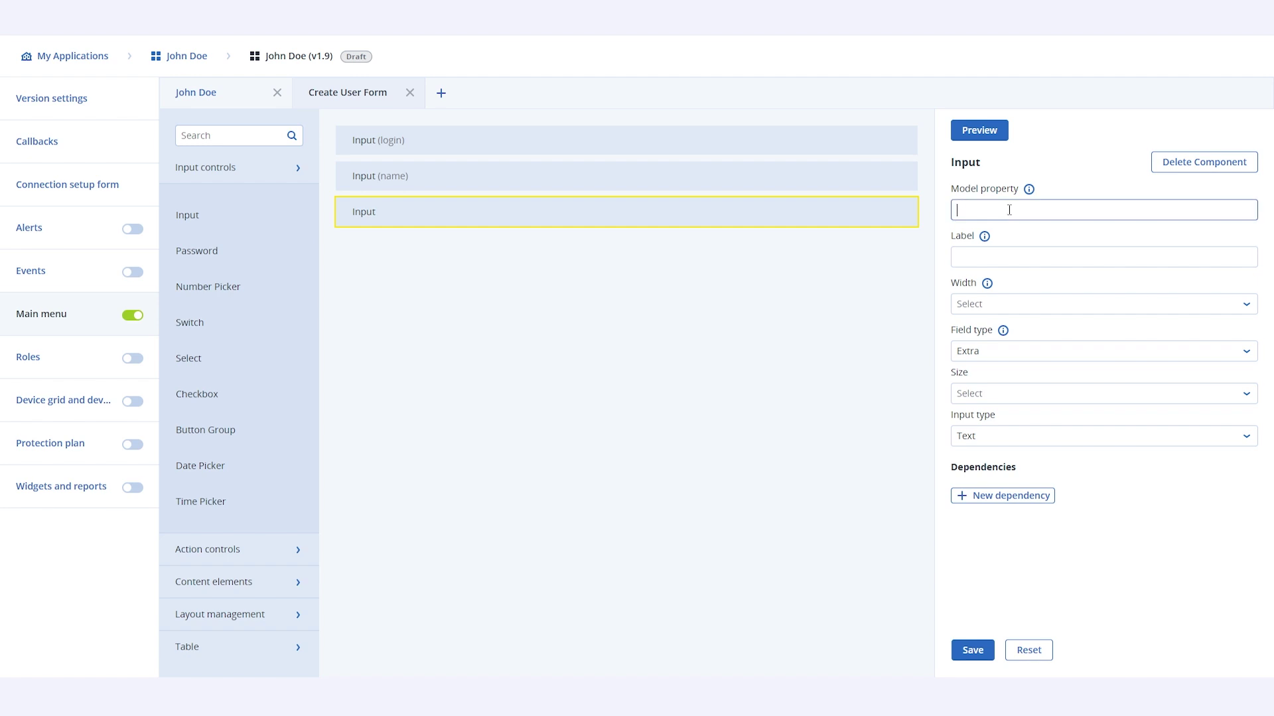
{"action": "type", "text": "email"}
{"action": "key", "text": "Tab"}
{"action": "type", "text": "Emai"}
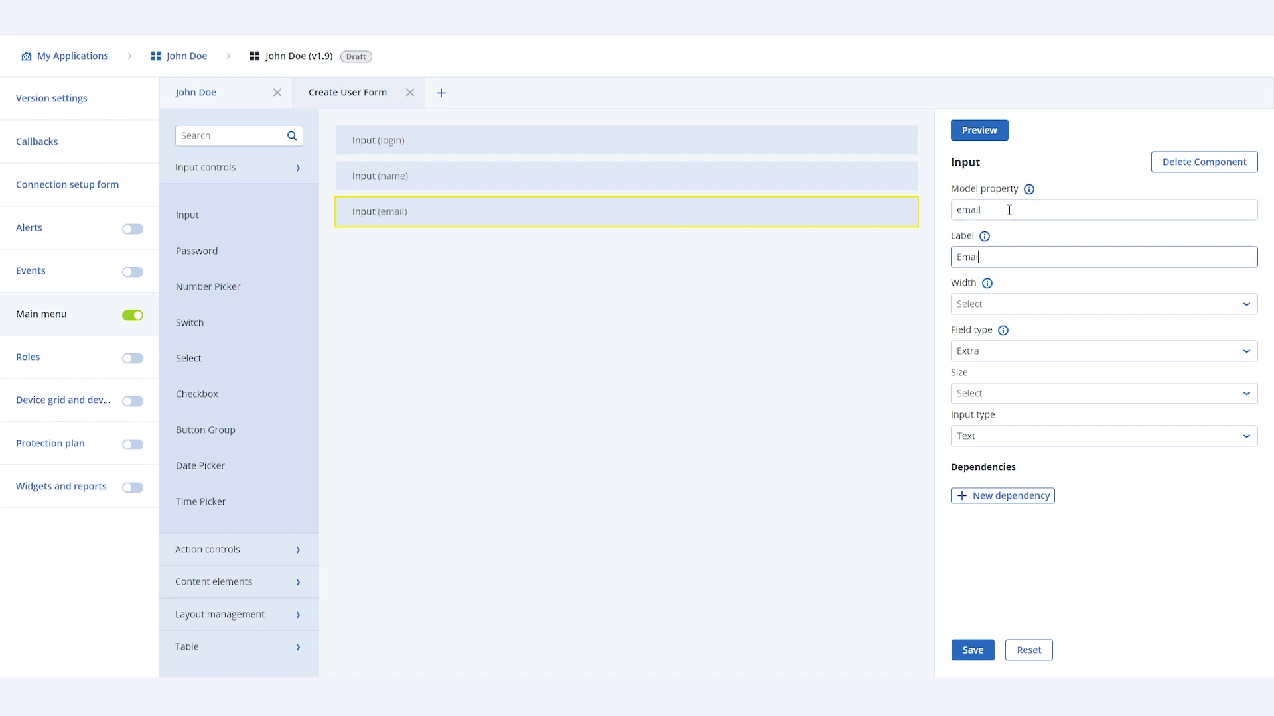
{"action": "type", "text": "l"}
{"action": "left_click", "coordinate": [1006, 307]}
{"action": "left_click", "coordinate": [995, 367]}
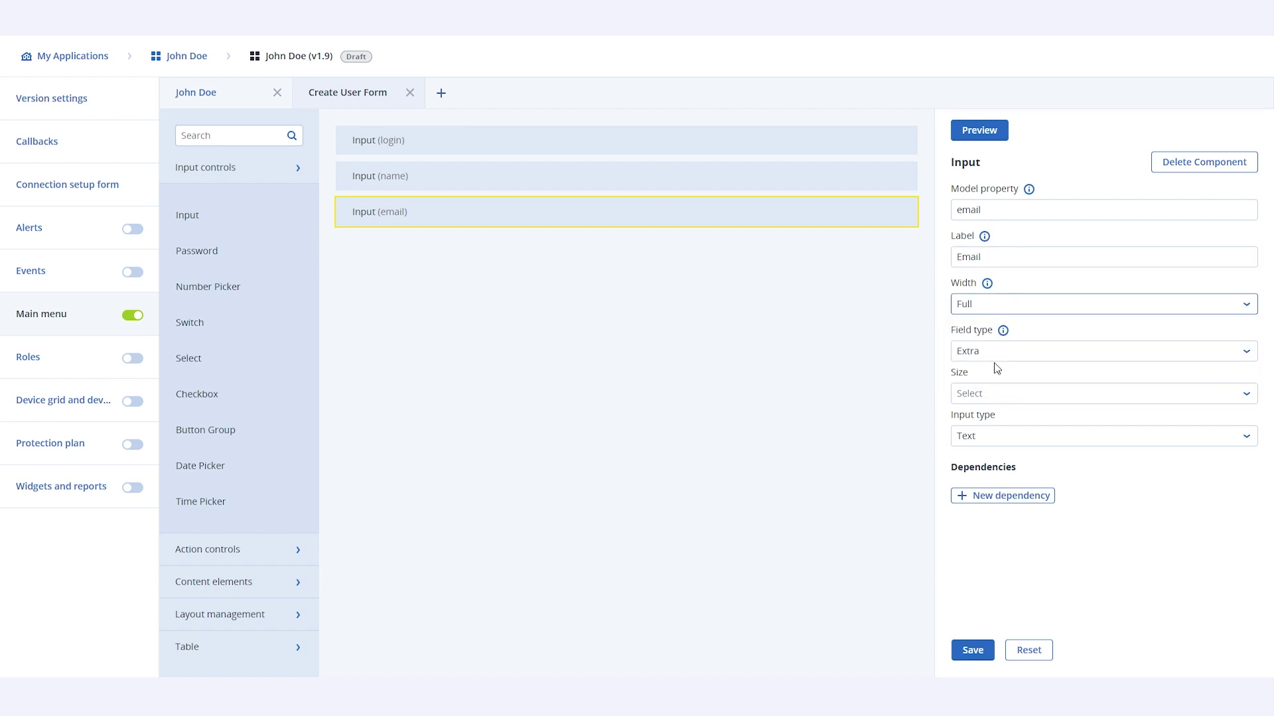
{"action": "left_click", "coordinate": [995, 400]}
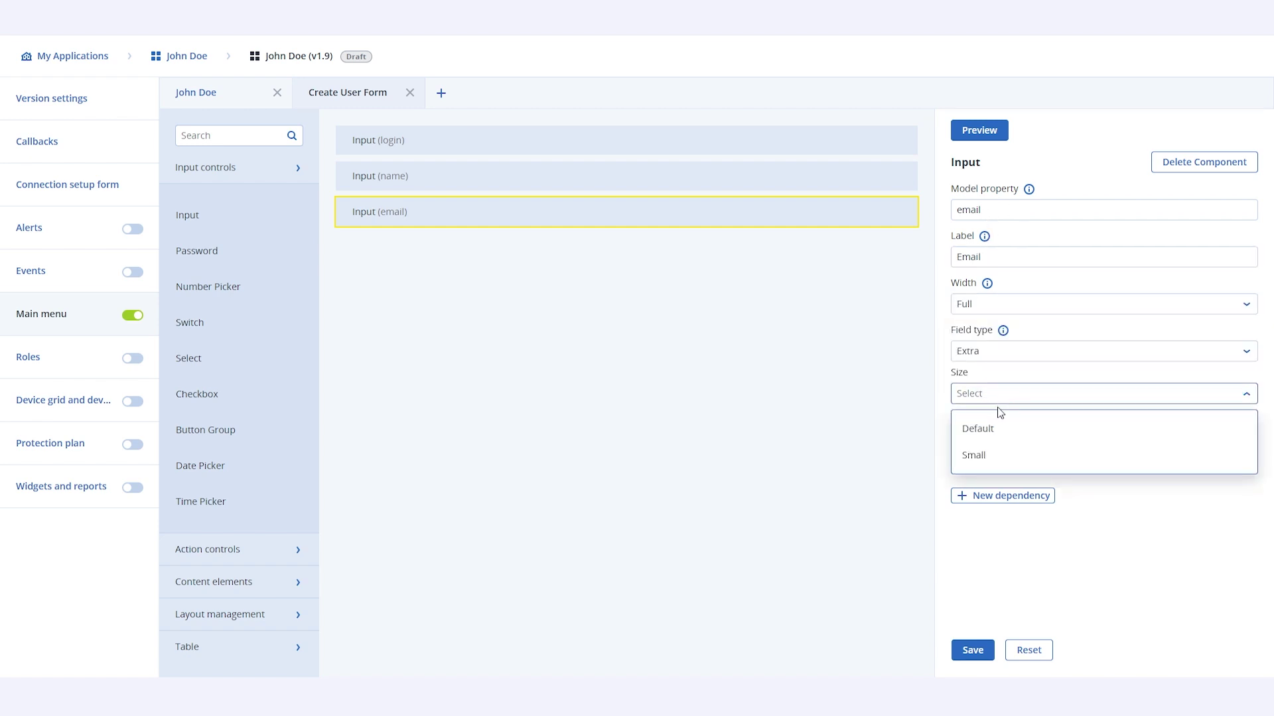
{"action": "left_click", "coordinate": [998, 431]}
{"action": "left_click", "coordinate": [996, 441]}
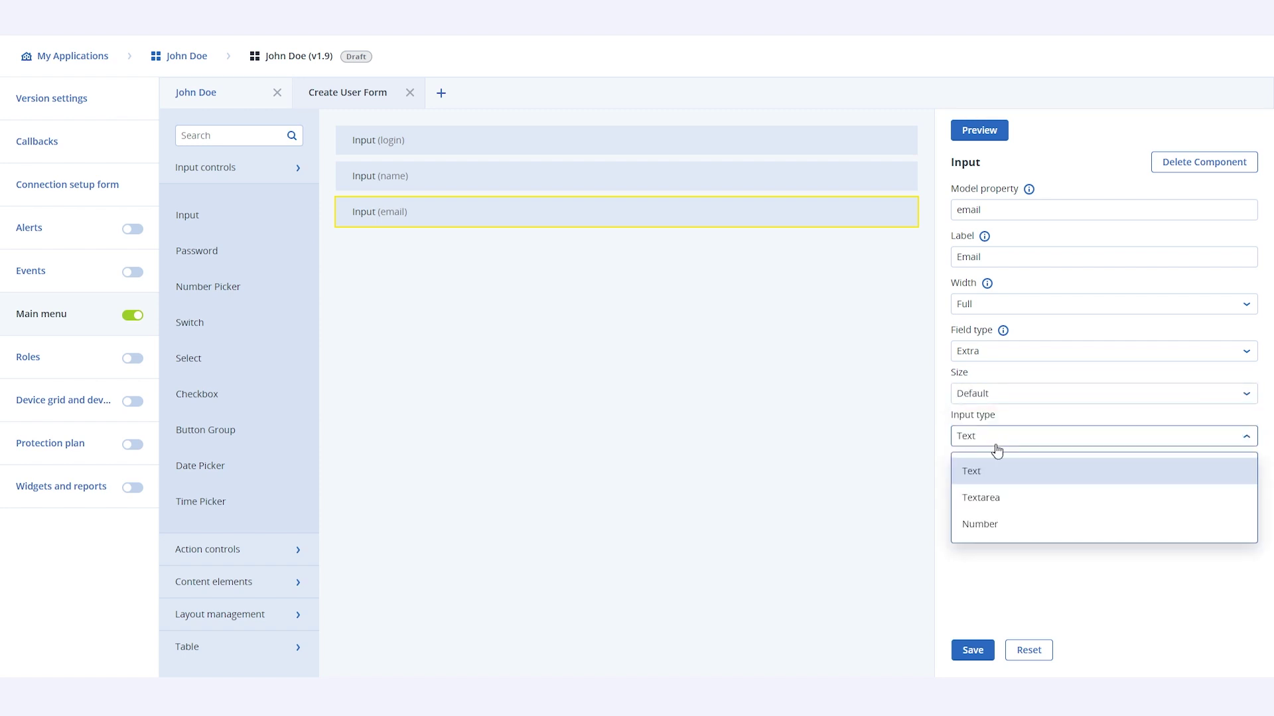
{"action": "left_click", "coordinate": [991, 473]}
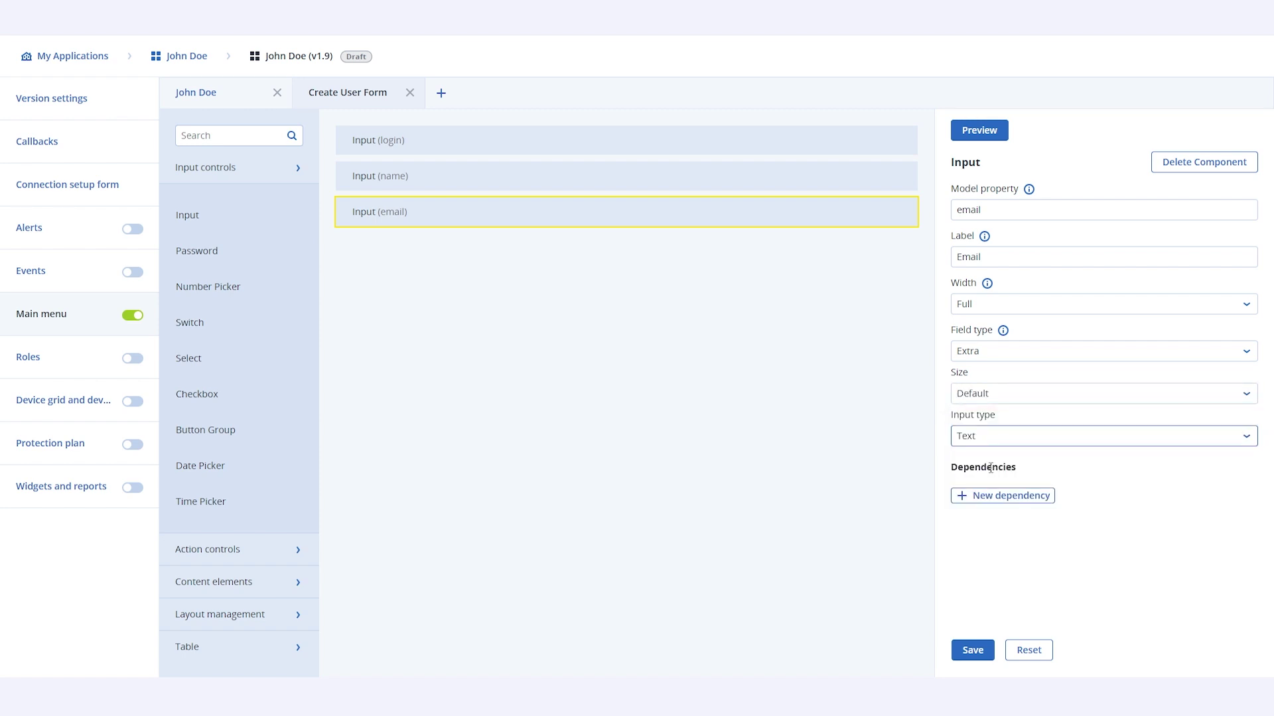
Save the Create User Form and return to the John Doe page
{"action": "left_click", "coordinate": [971, 653]}
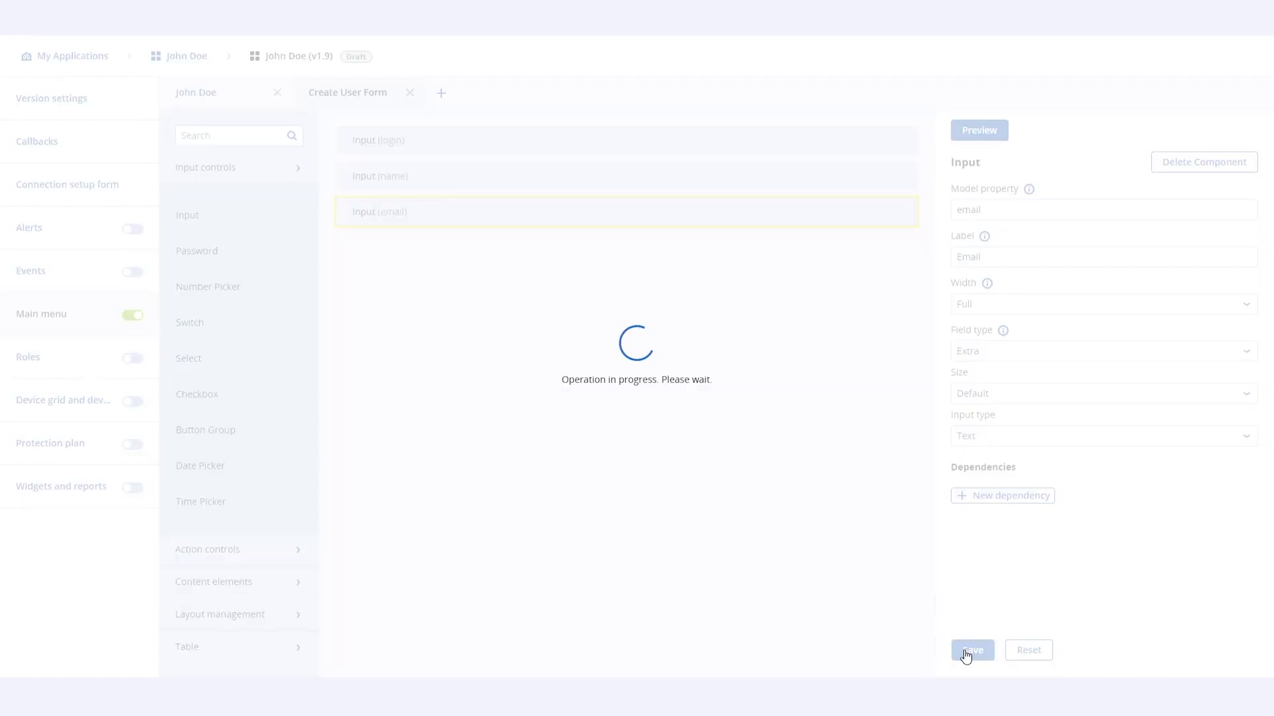
{"action": "left_click", "coordinate": [540, 325]}
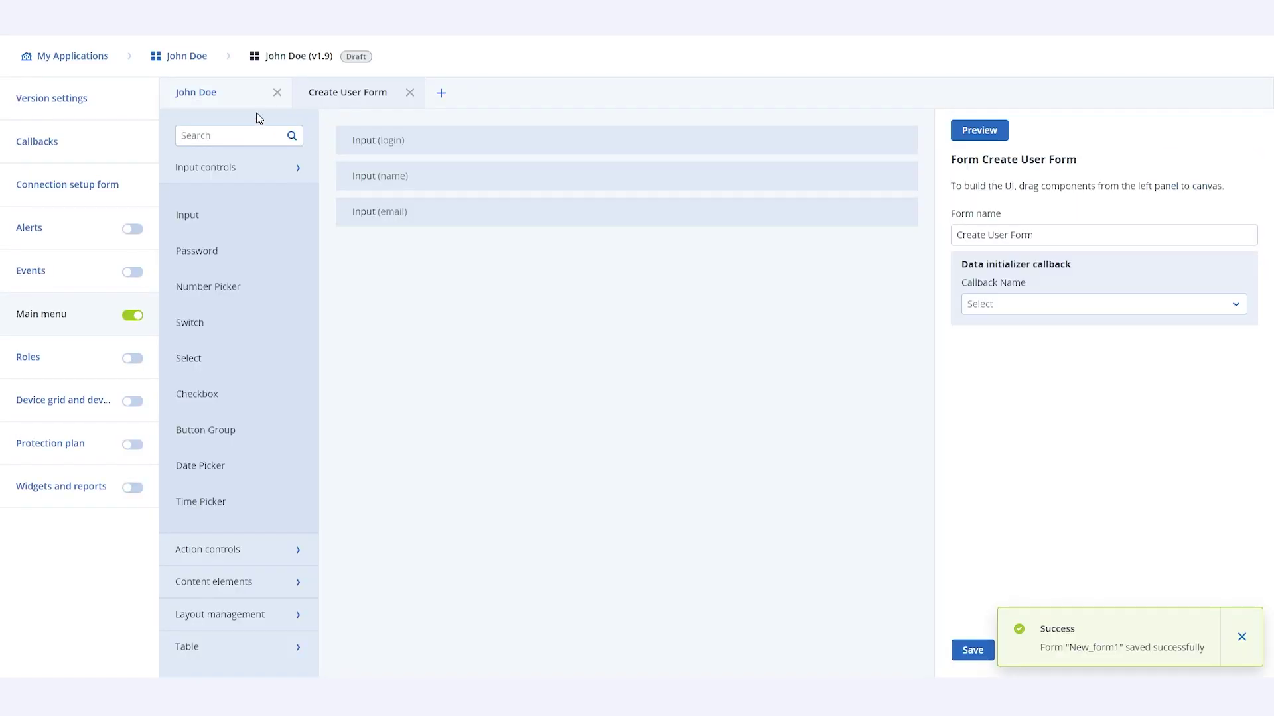
{"action": "left_click", "coordinate": [220, 106]}
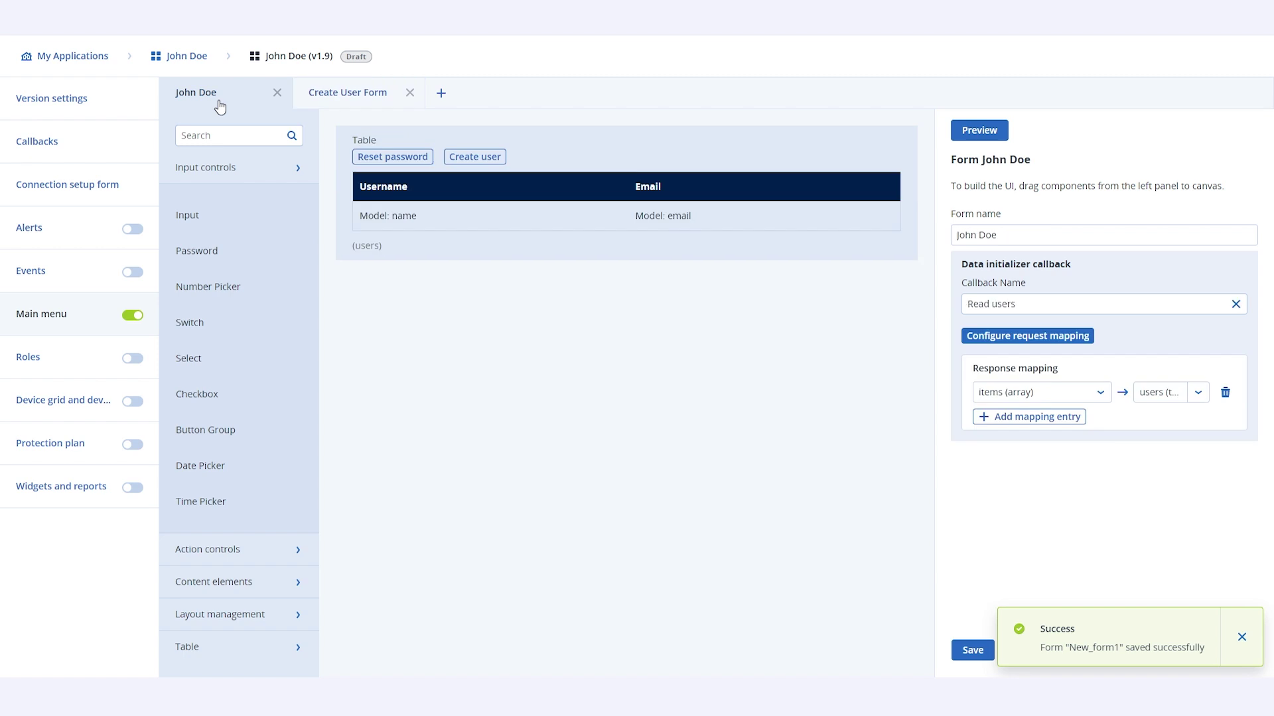
Point the Create user action at Create User Form and run the Create user callback on acceptance
{"action": "left_click", "coordinate": [741, 245]}
{"action": "scroll", "coordinate": [1052, 396], "scroll_direction": "down", "scroll_amount": 8}
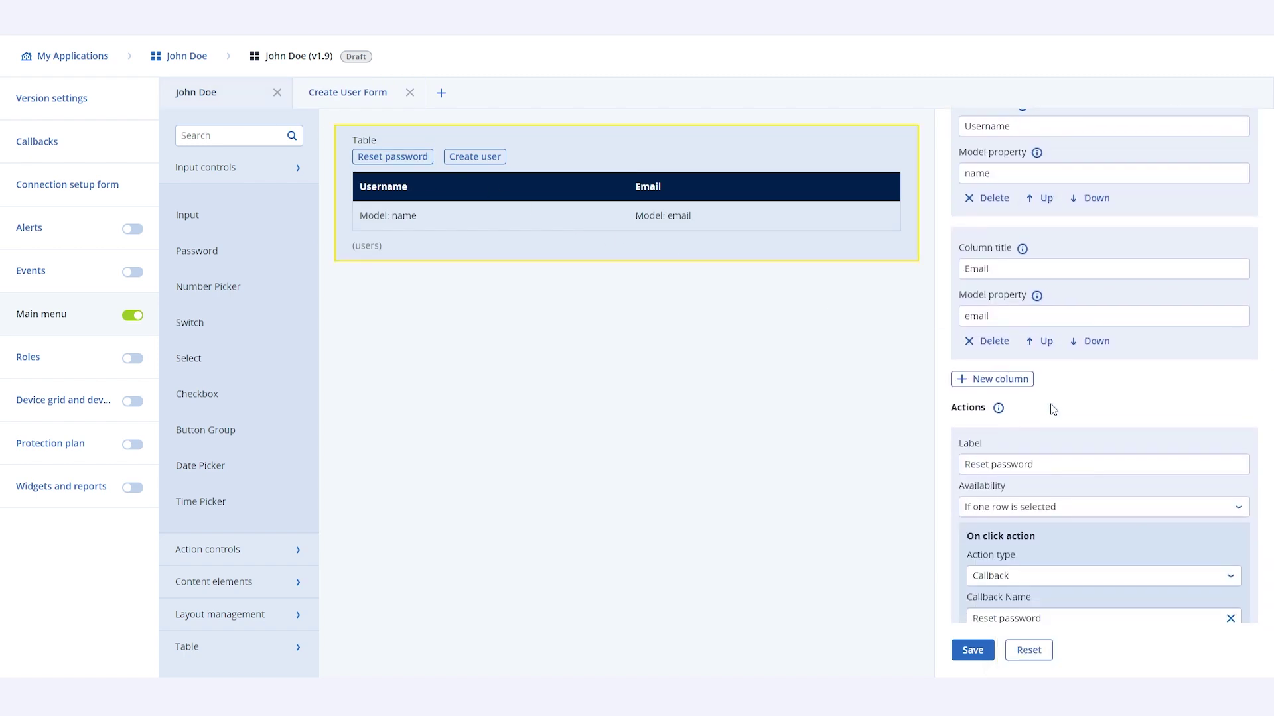
{"action": "scroll", "coordinate": [1052, 419], "scroll_direction": "down", "scroll_amount": 5}
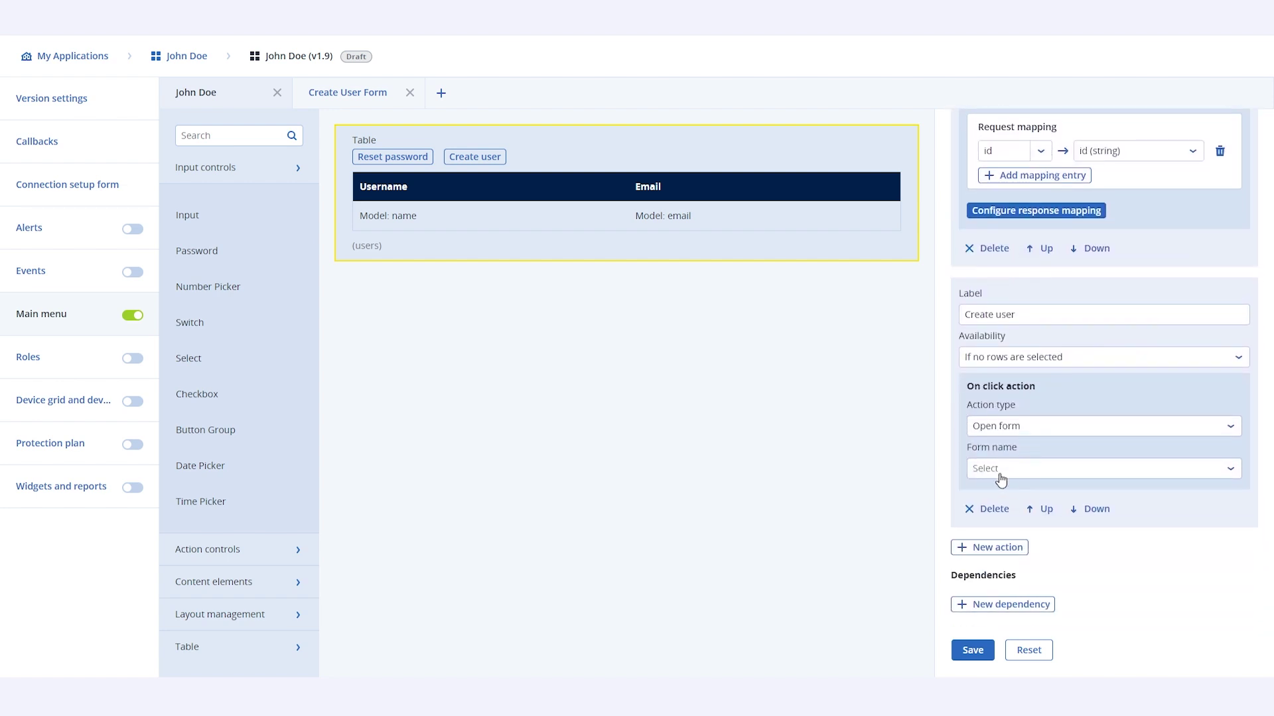
{"action": "left_click", "coordinate": [1055, 479]}
{"action": "left_click", "coordinate": [1029, 504]}
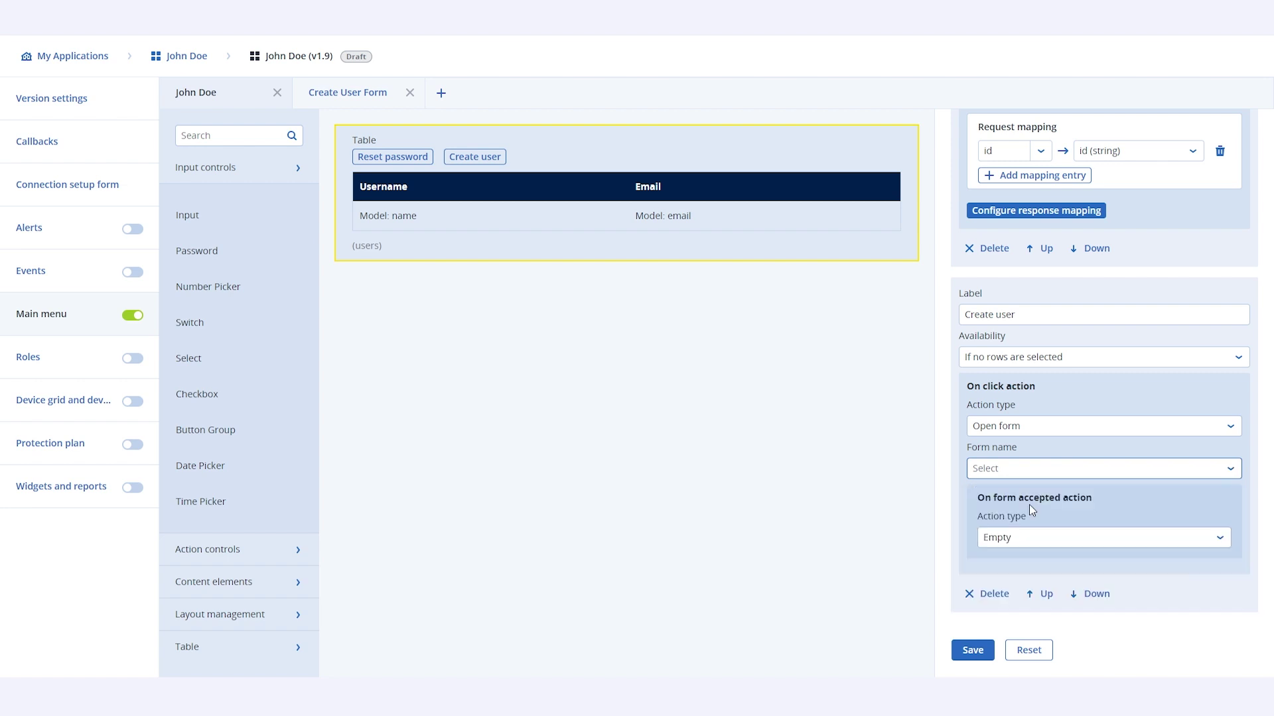
{"action": "scroll", "coordinate": [1074, 516], "scroll_direction": "down", "scroll_amount": 2}
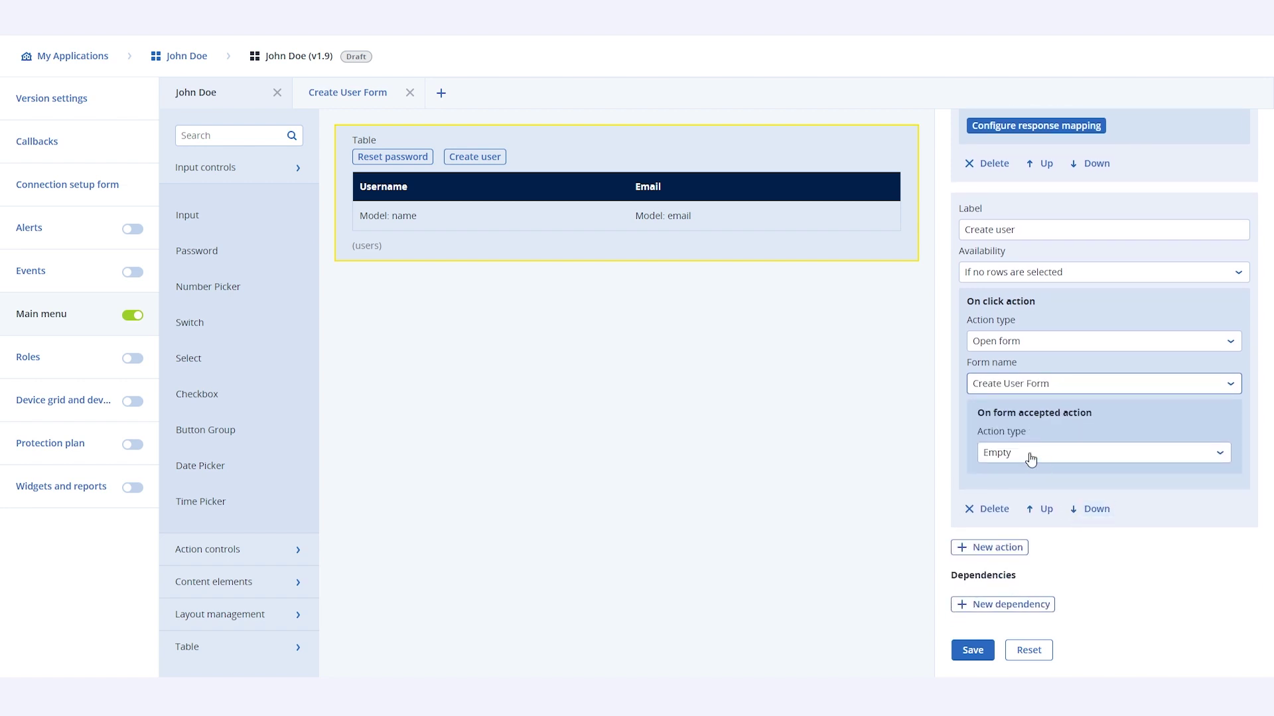
{"action": "left_click", "coordinate": [1072, 461]}
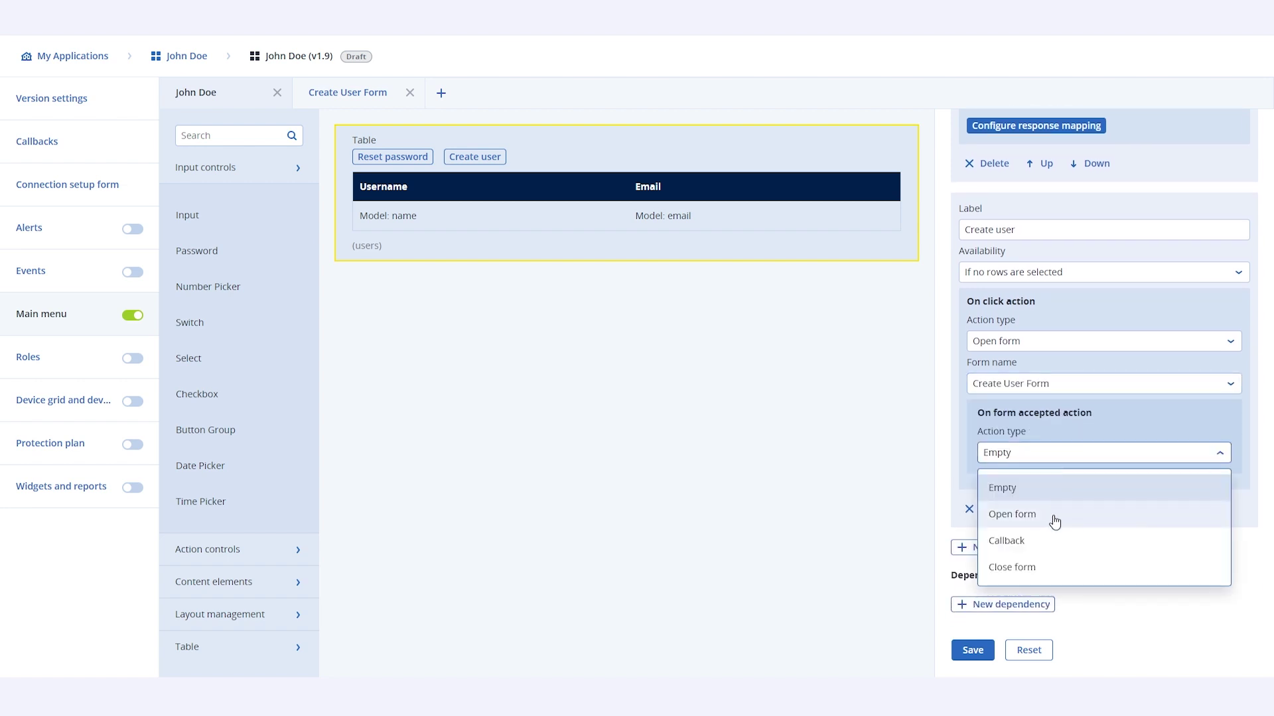
{"action": "left_click", "coordinate": [1048, 541]}
{"action": "left_click", "coordinate": [1053, 499]}
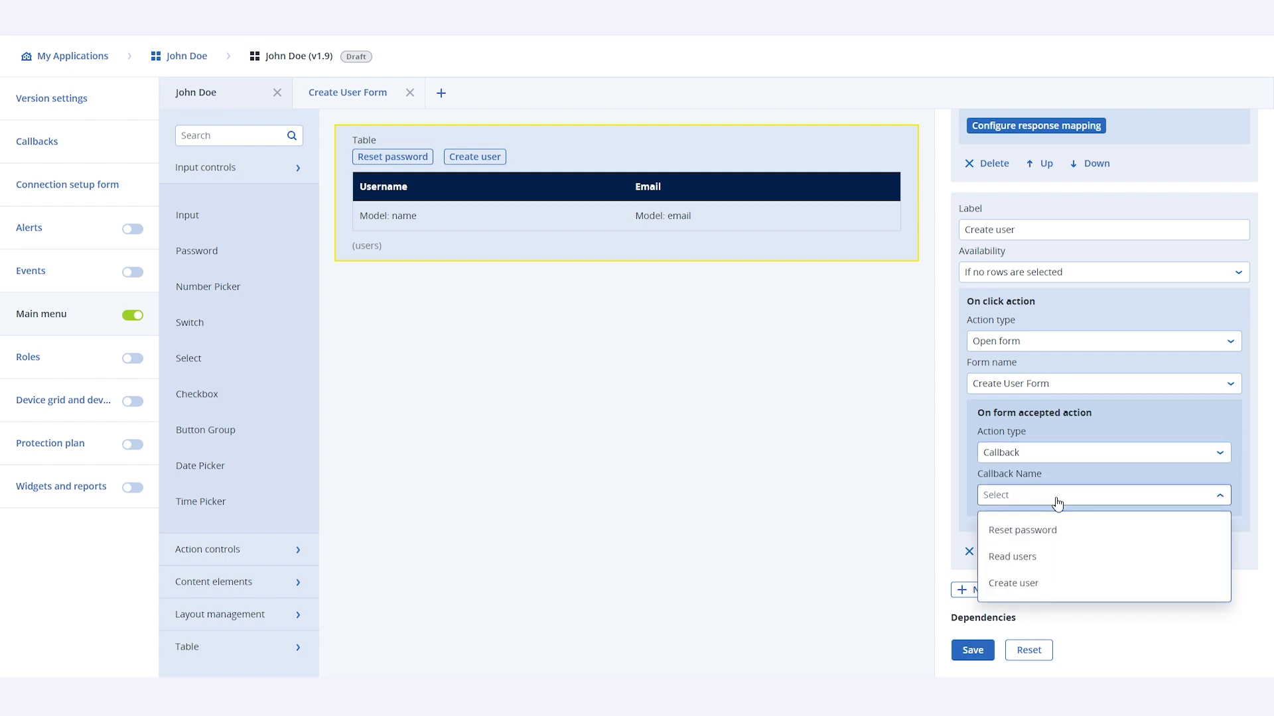
{"action": "left_click", "coordinate": [1053, 590]}
Add a request mapping entry for the Create user callback with source value login
{"action": "scroll", "coordinate": [1051, 558], "scroll_direction": "down", "scroll_amount": 3}
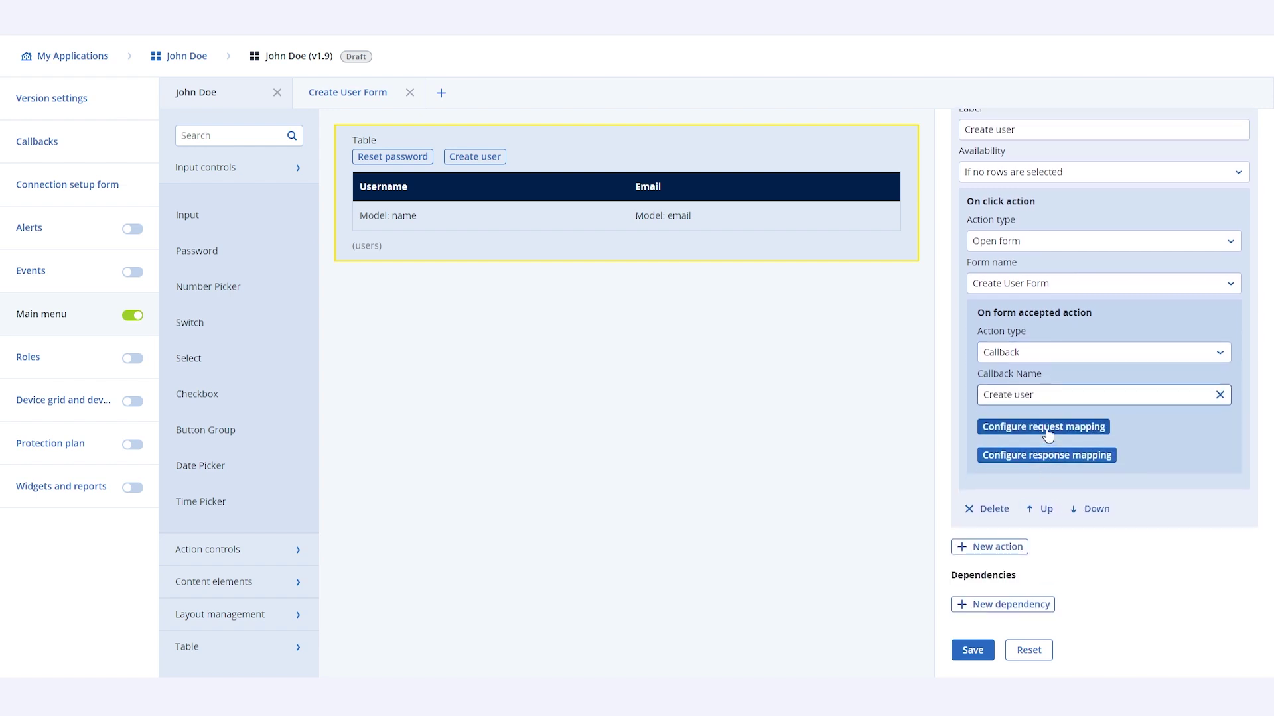
{"action": "left_click", "coordinate": [1047, 437]}
{"action": "left_click", "coordinate": [1041, 450]}
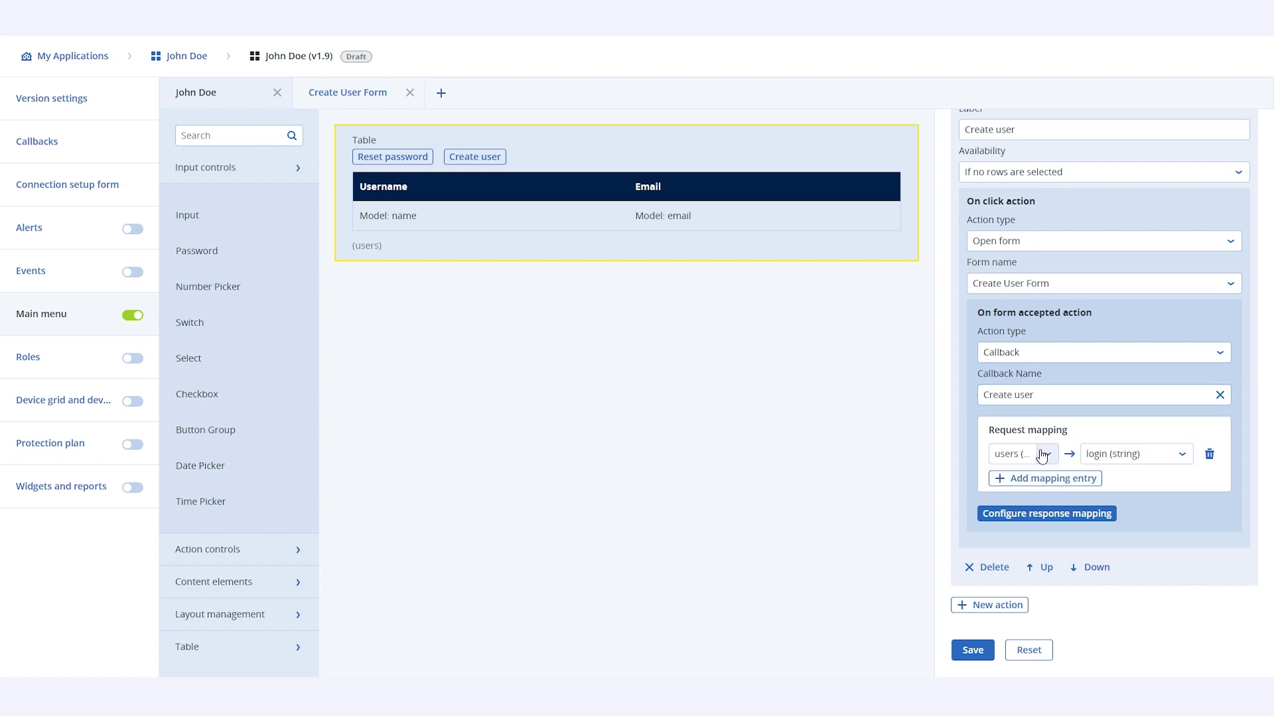
{"action": "scroll", "coordinate": [1041, 455], "scroll_direction": "down", "scroll_amount": 2}
{"action": "left_click", "coordinate": [1015, 396]}
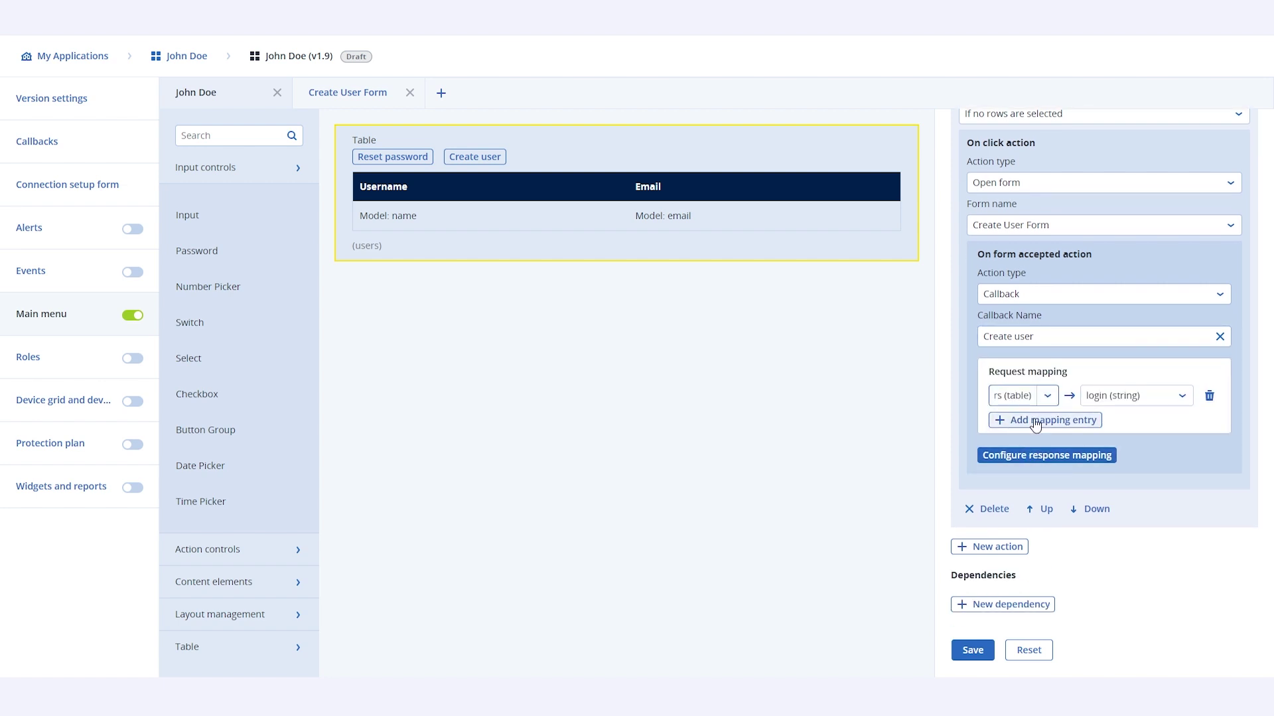
{"action": "key", "text": "ctrl+a"}
{"action": "type", "text": "login"}
Add a second mapping entry mapping name to the name (string) field
{"action": "left_click", "coordinate": [1053, 420]}
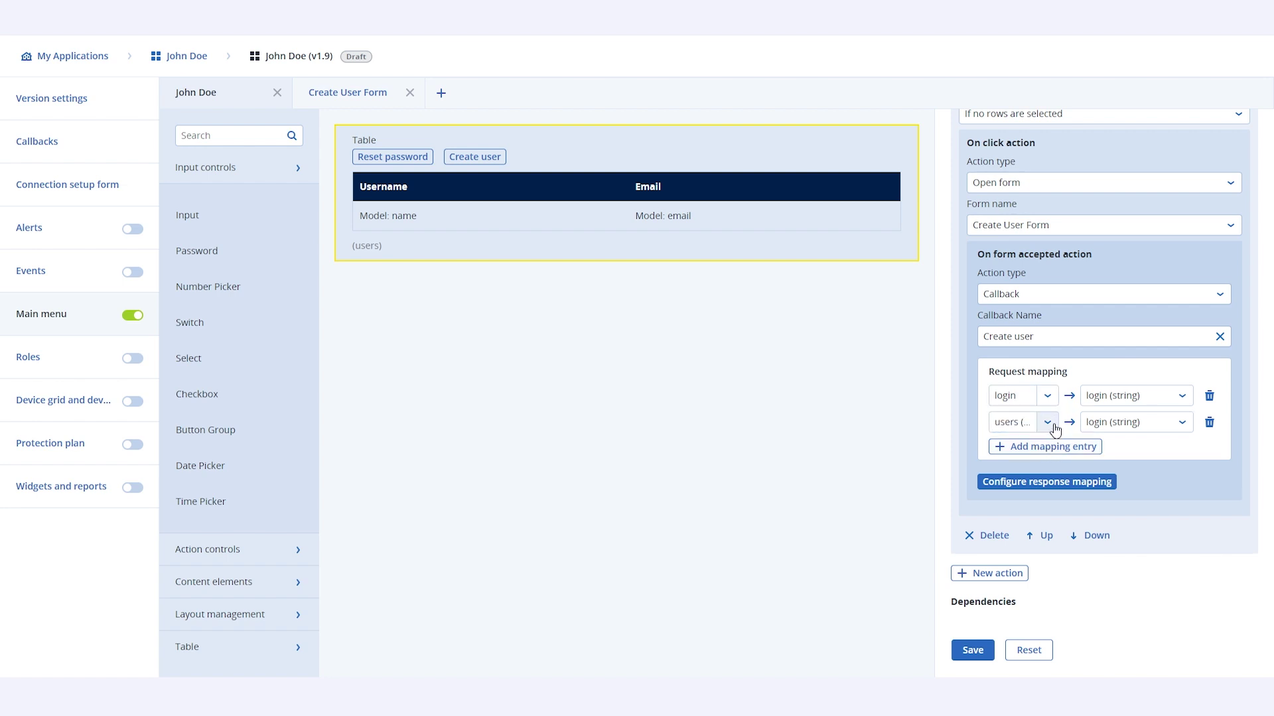
{"action": "left_click", "coordinate": [1128, 425]}
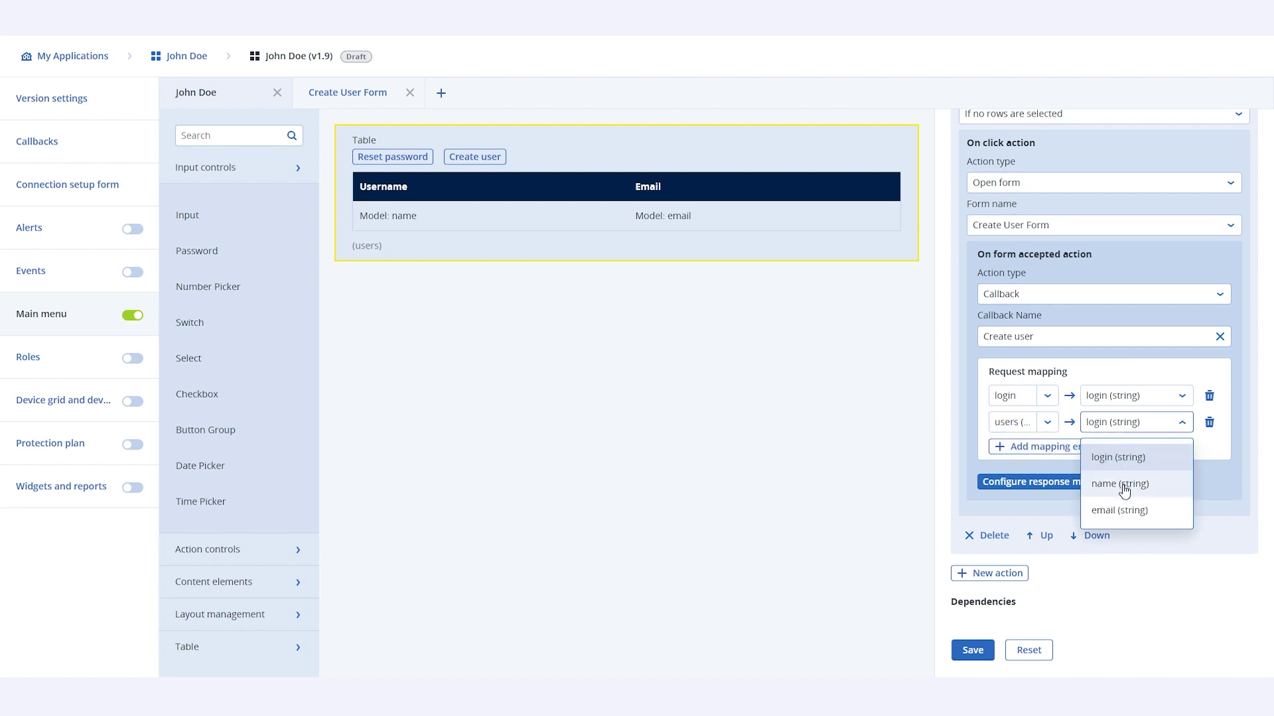
{"action": "left_click", "coordinate": [1127, 486]}
{"action": "left_click", "coordinate": [1038, 430]}
{"action": "key", "text": "ctrl+a"}
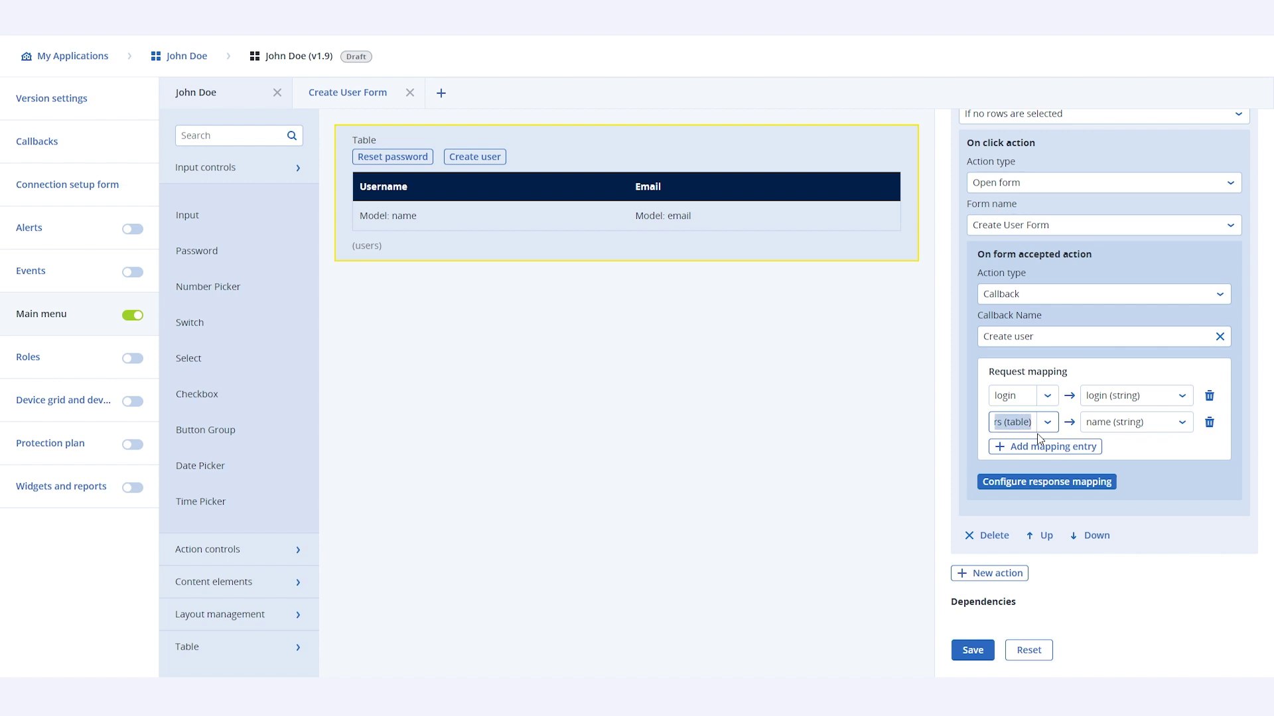
{"action": "type", "text": "name"}
Add a third mapping entry mapping email to the email (string) field
{"action": "left_click", "coordinate": [1040, 443]}
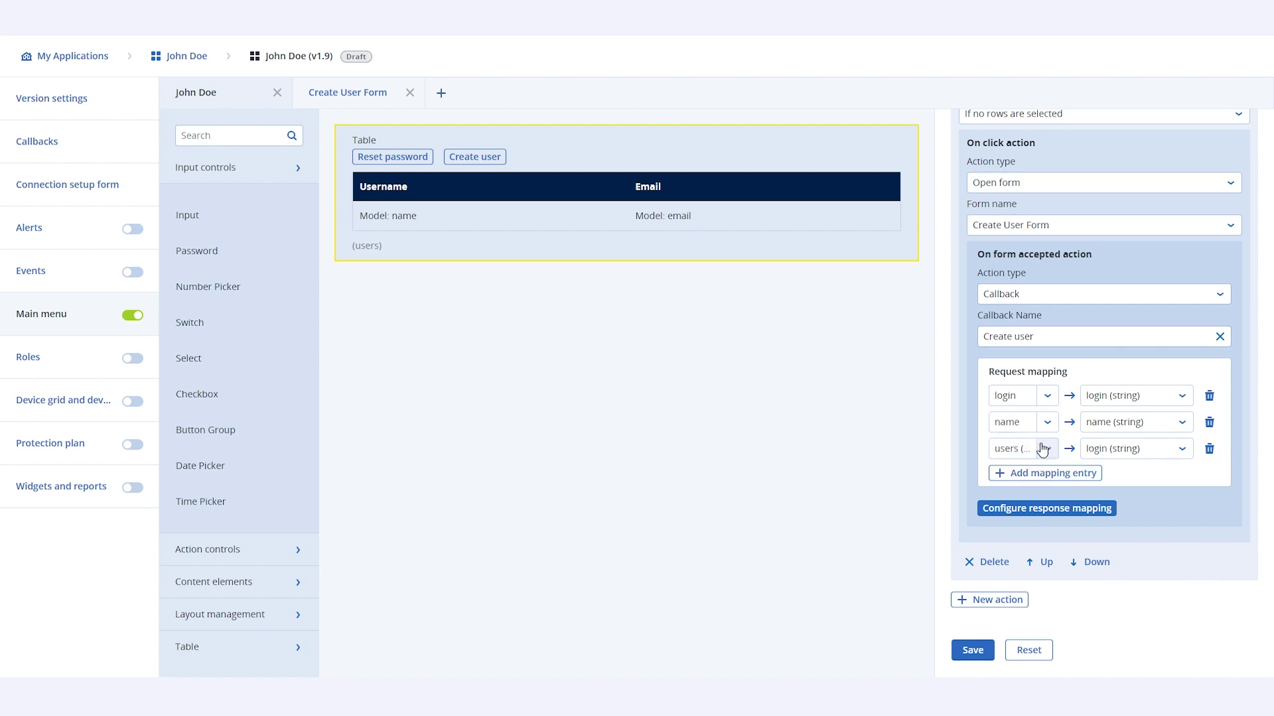
{"action": "left_click", "coordinate": [1114, 456]}
{"action": "left_click", "coordinate": [1121, 539]}
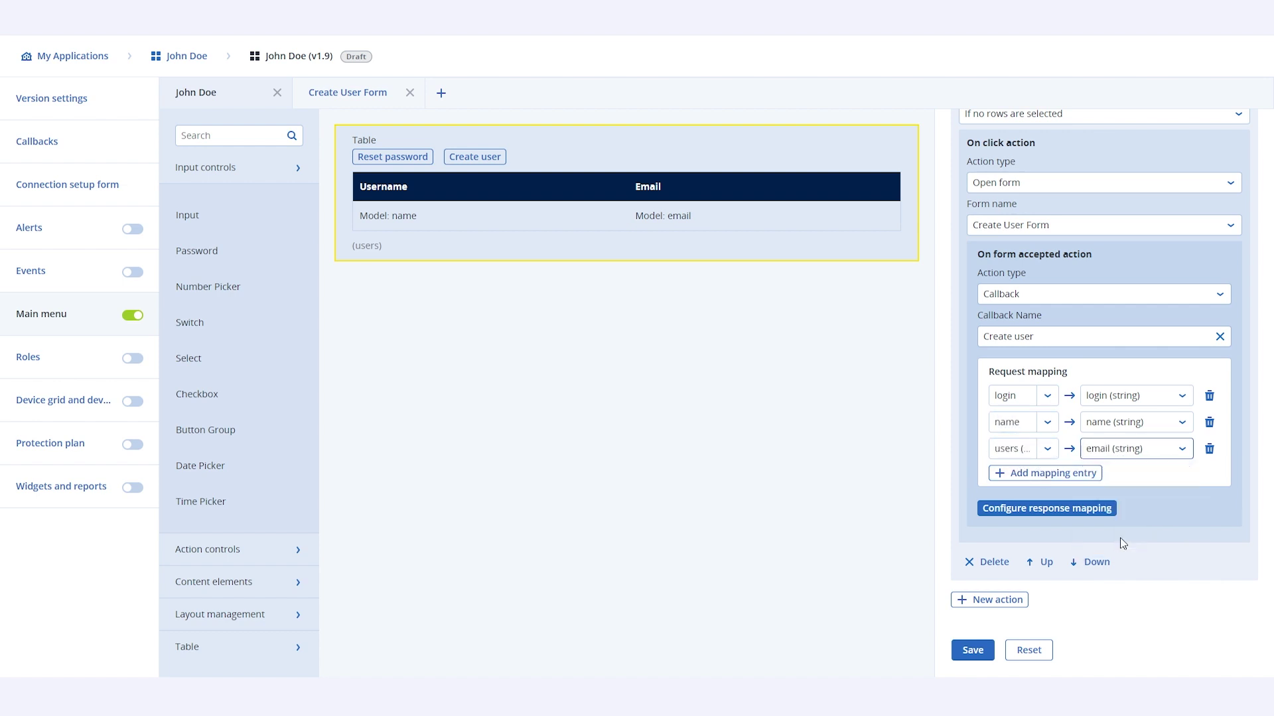
{"action": "left_click", "coordinate": [999, 441]}
{"action": "type", "text": "email"}
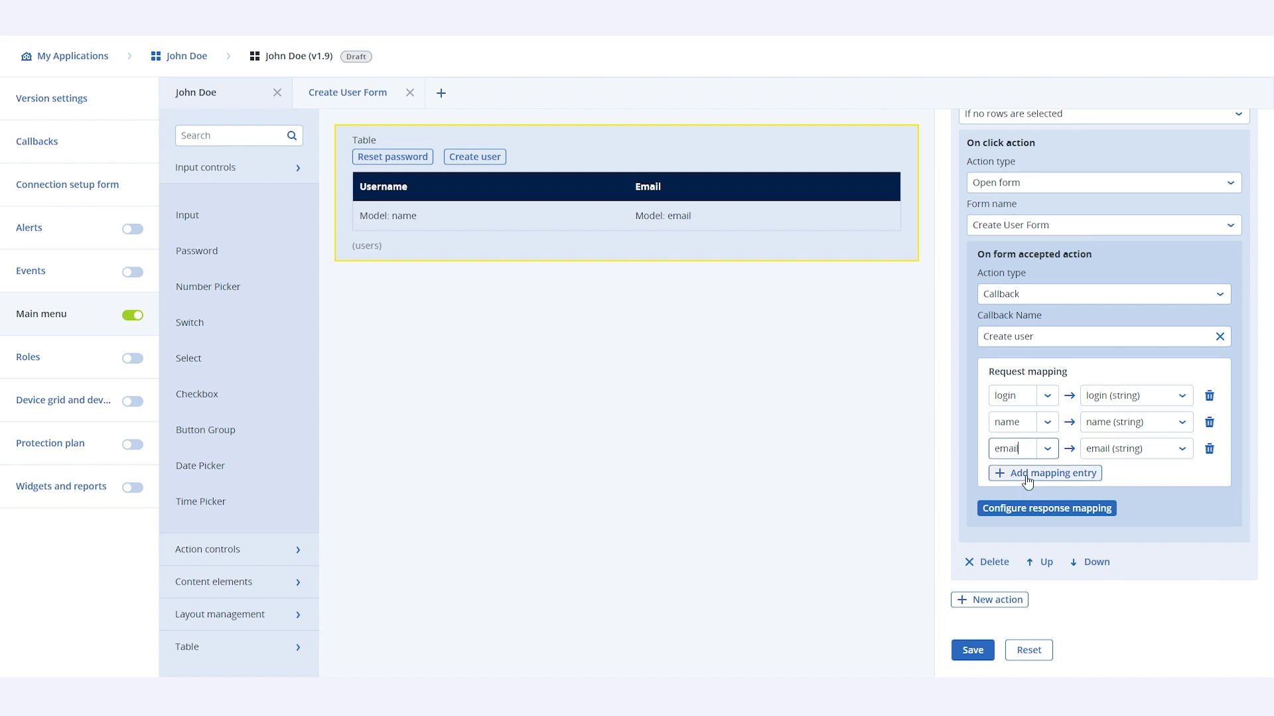
Save the Root_form changes and deselect the table
{"action": "scroll", "coordinate": [1043, 494], "scroll_direction": "down", "scroll_amount": 1}
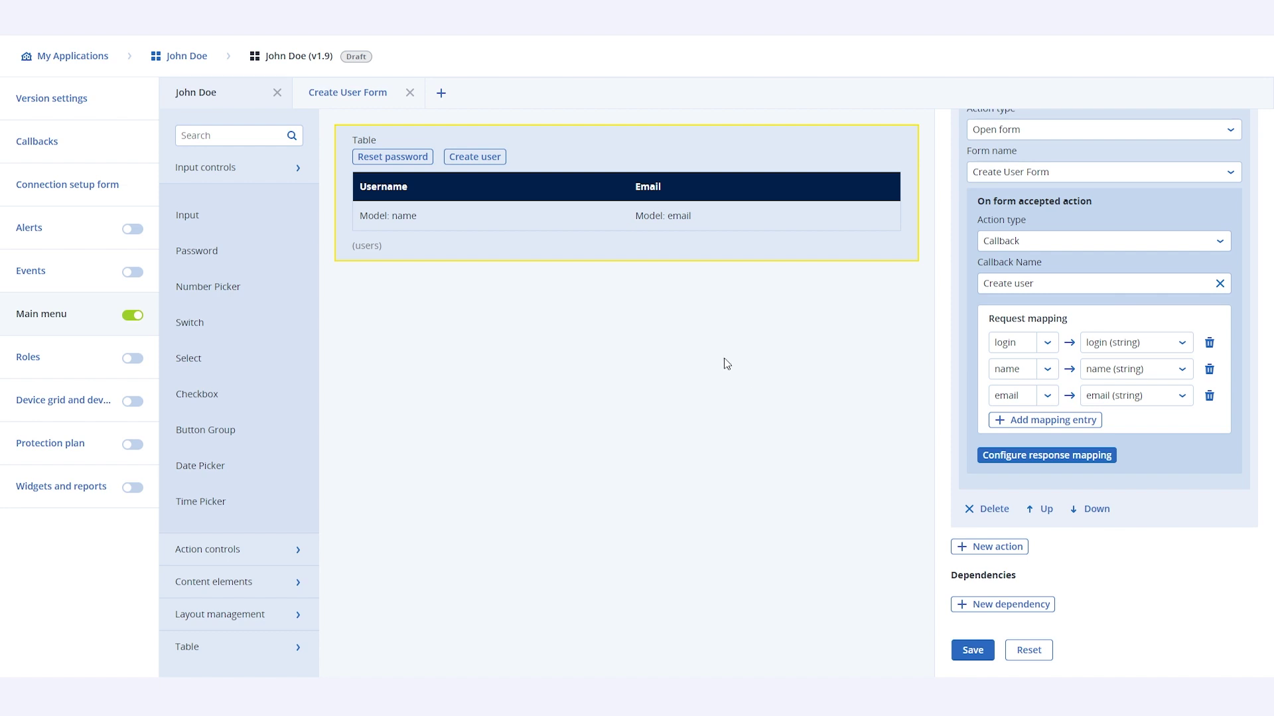
{"action": "left_click", "coordinate": [972, 651]}
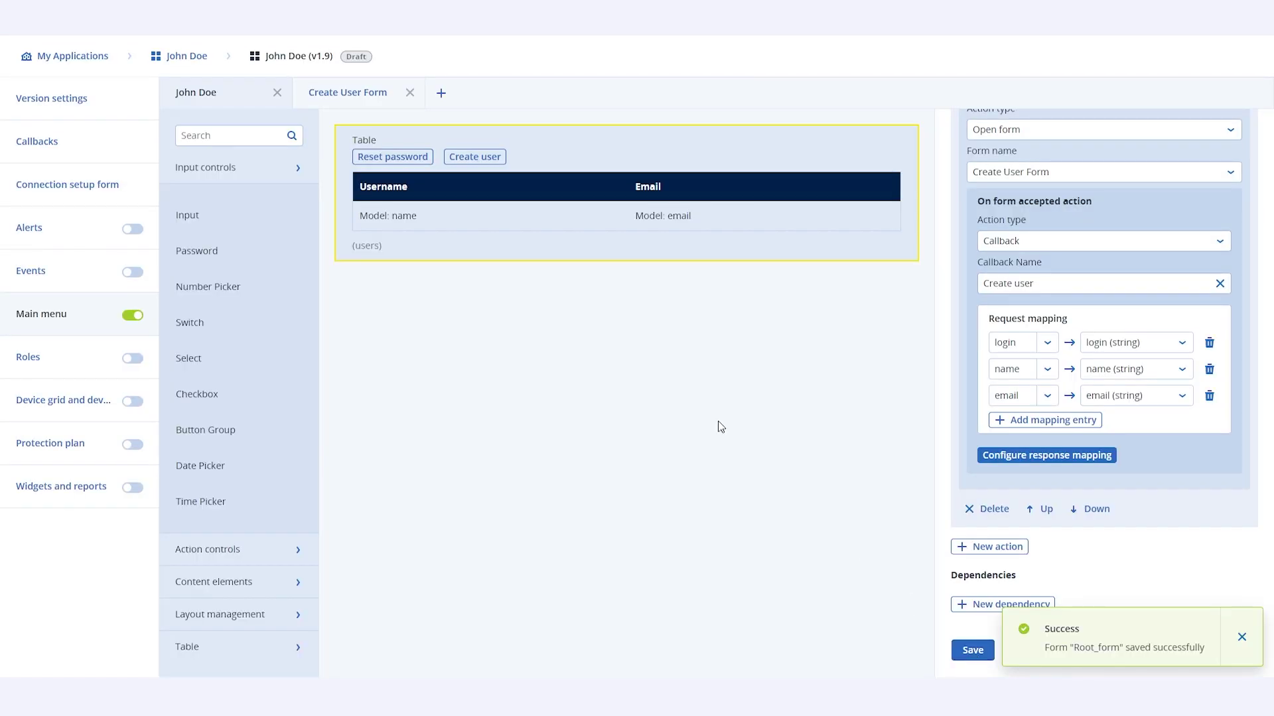
{"action": "left_click", "coordinate": [739, 344]}
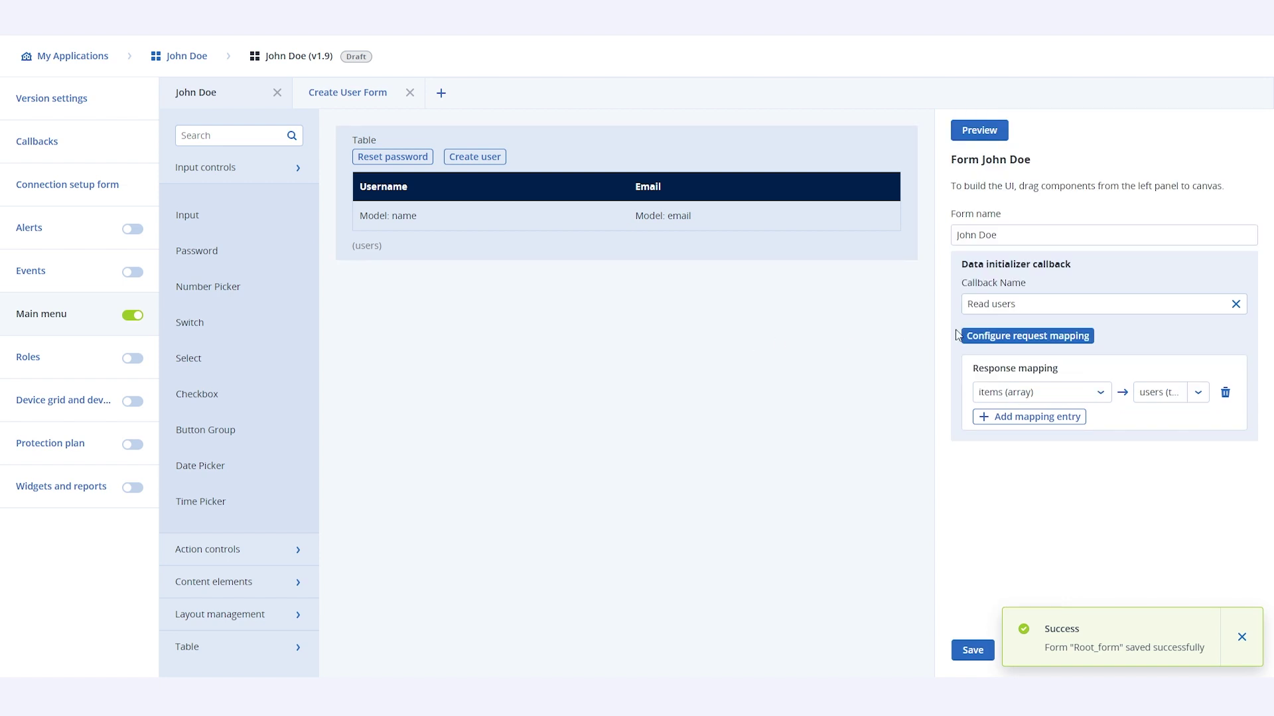
From the John Doe application's Deployment tab, start a Deploy to test environment request
{"action": "left_click", "coordinate": [186, 63]}
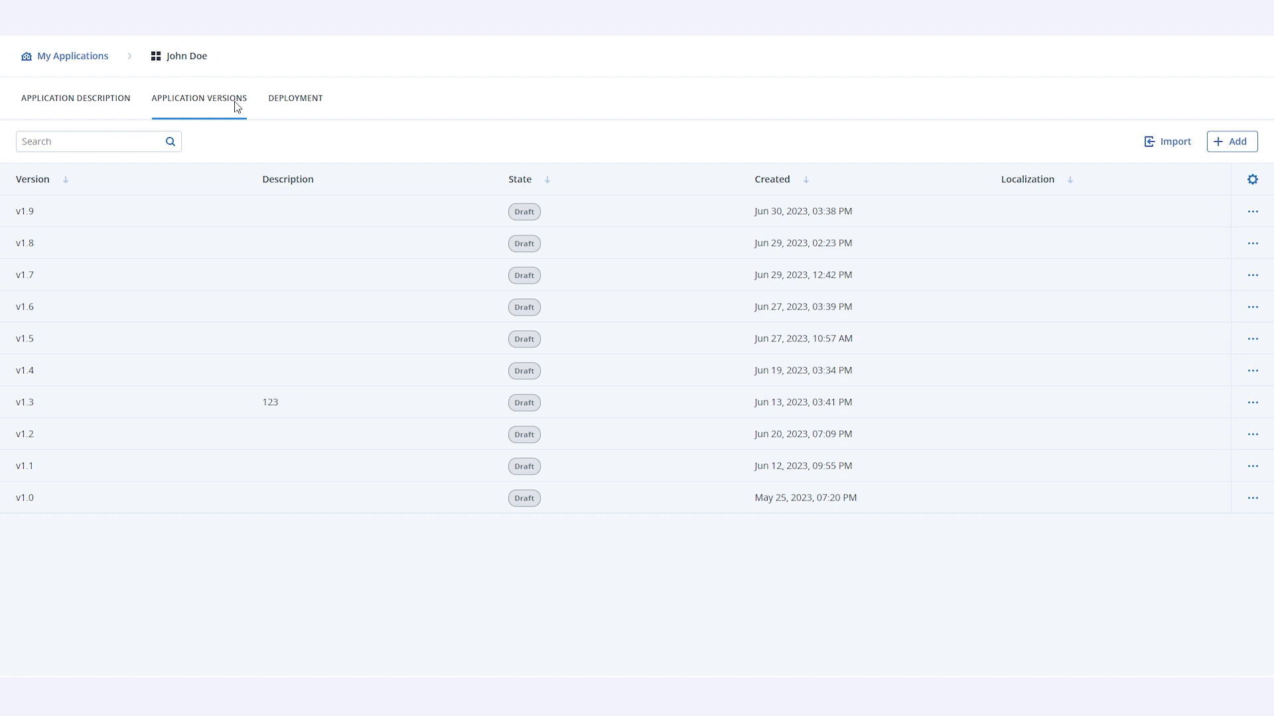
{"action": "left_click", "coordinate": [300, 101]}
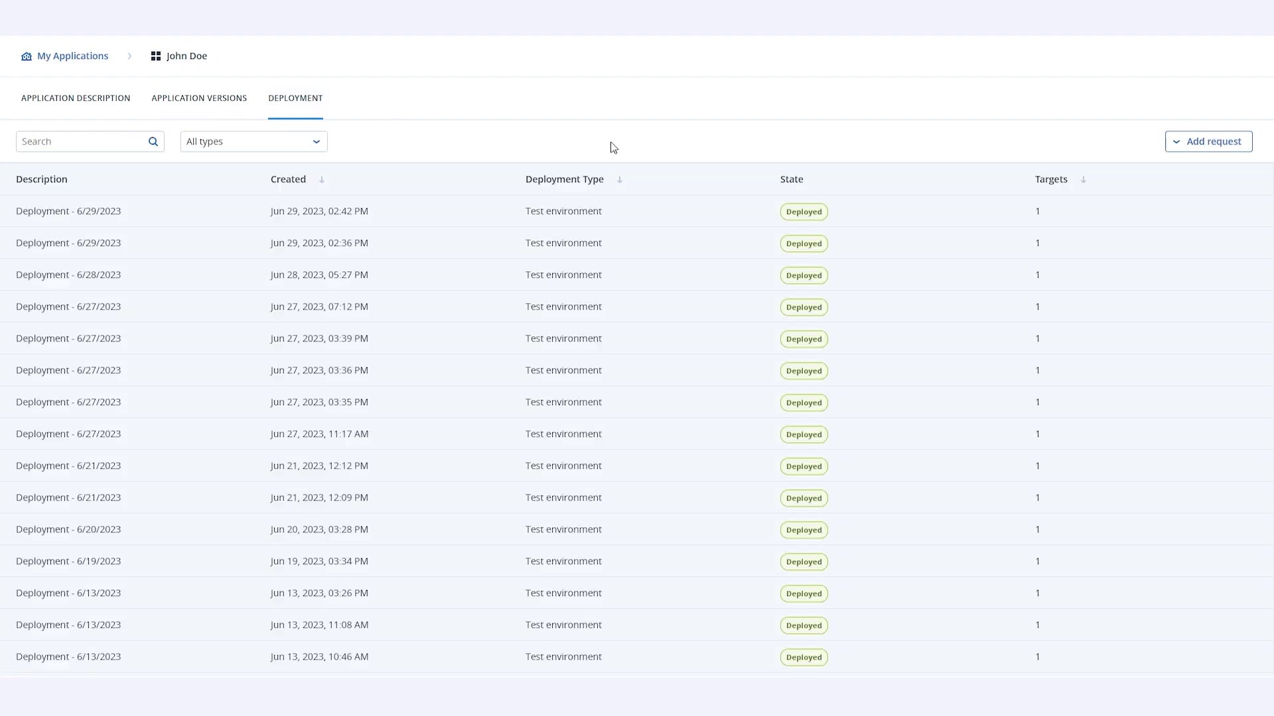
{"action": "left_click", "coordinate": [1187, 142]}
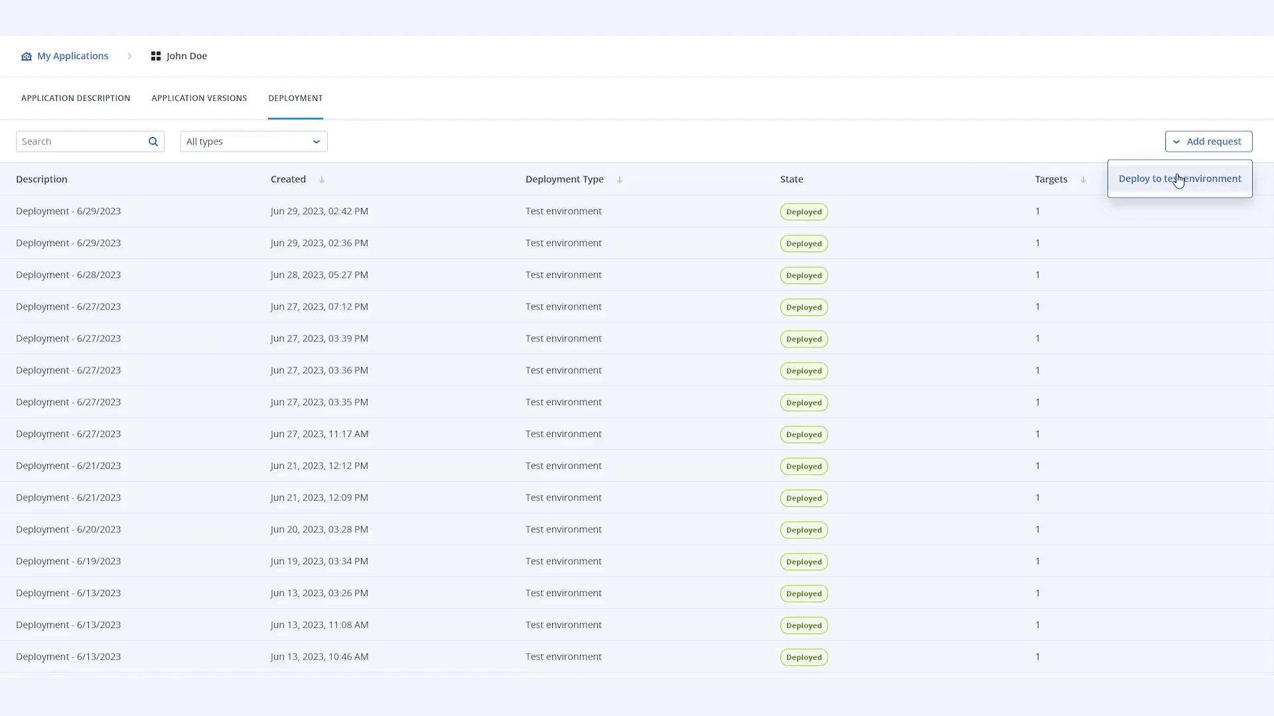
{"action": "left_click", "coordinate": [1177, 179]}
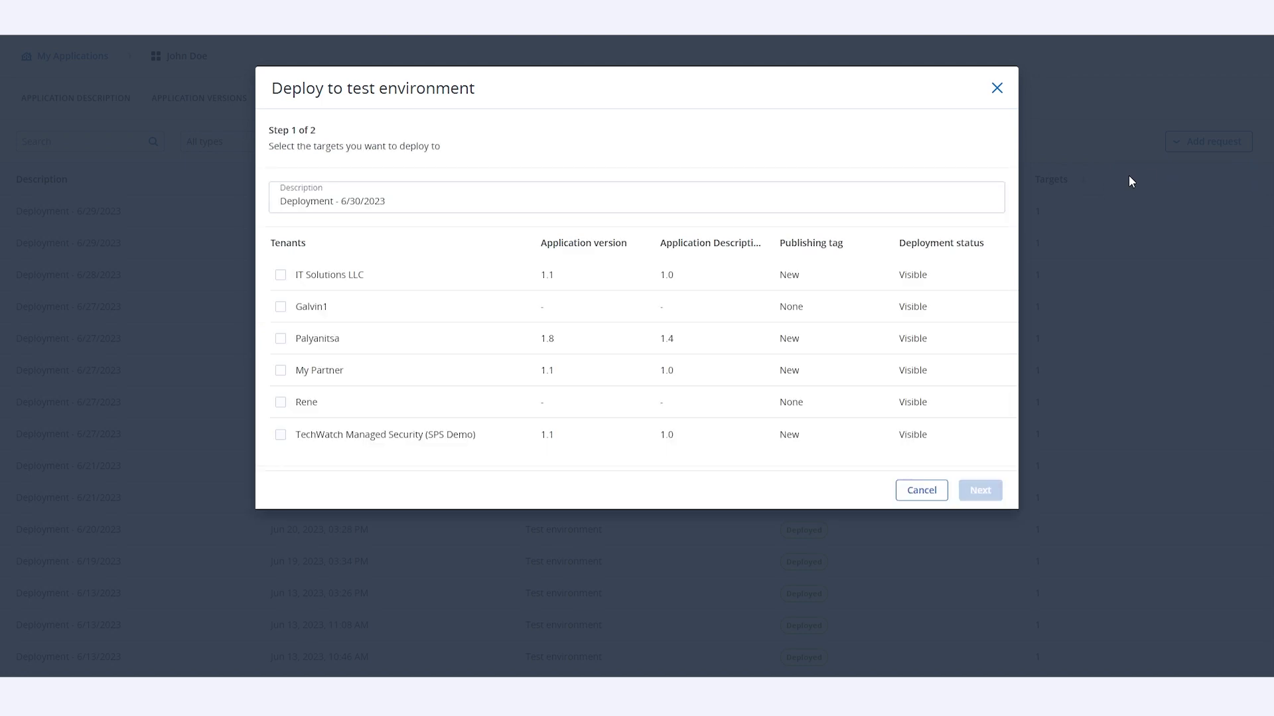
Target the Palyanitsa tenant with version 1.9, verify, and send the deployment request
{"action": "left_click", "coordinate": [280, 339]}
{"action": "left_click", "coordinate": [605, 341]}
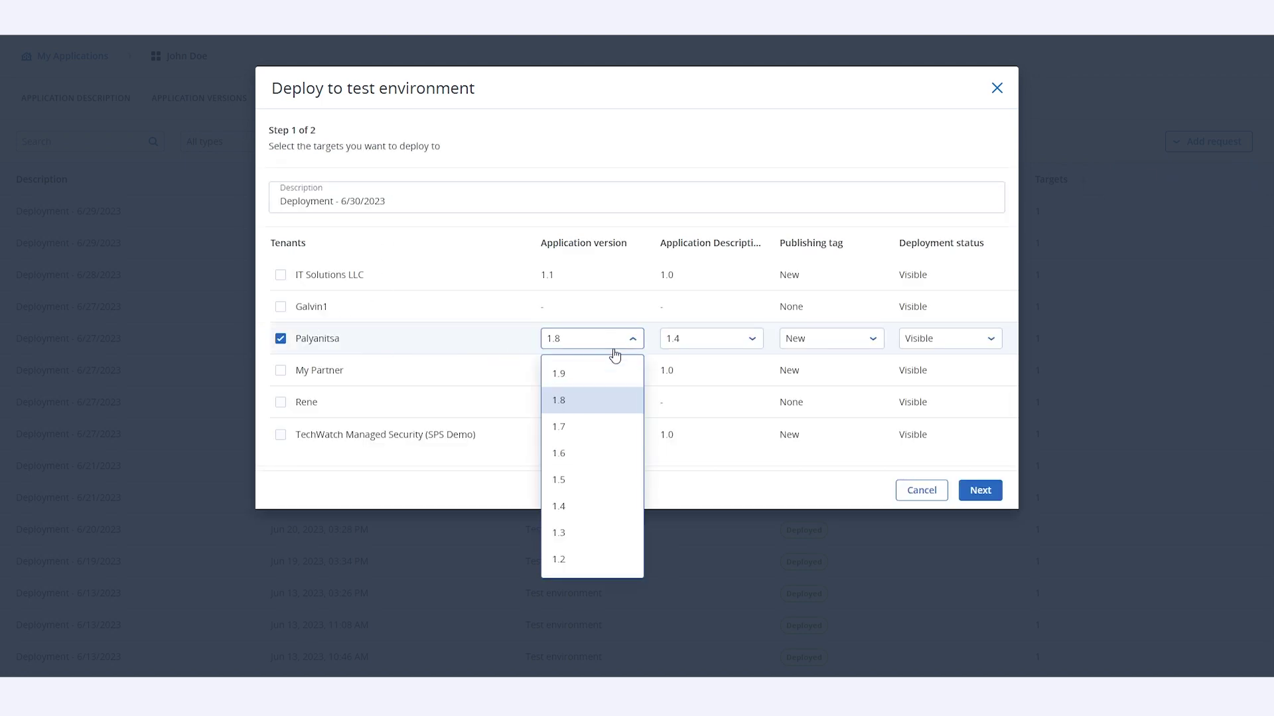
{"action": "left_click", "coordinate": [609, 385]}
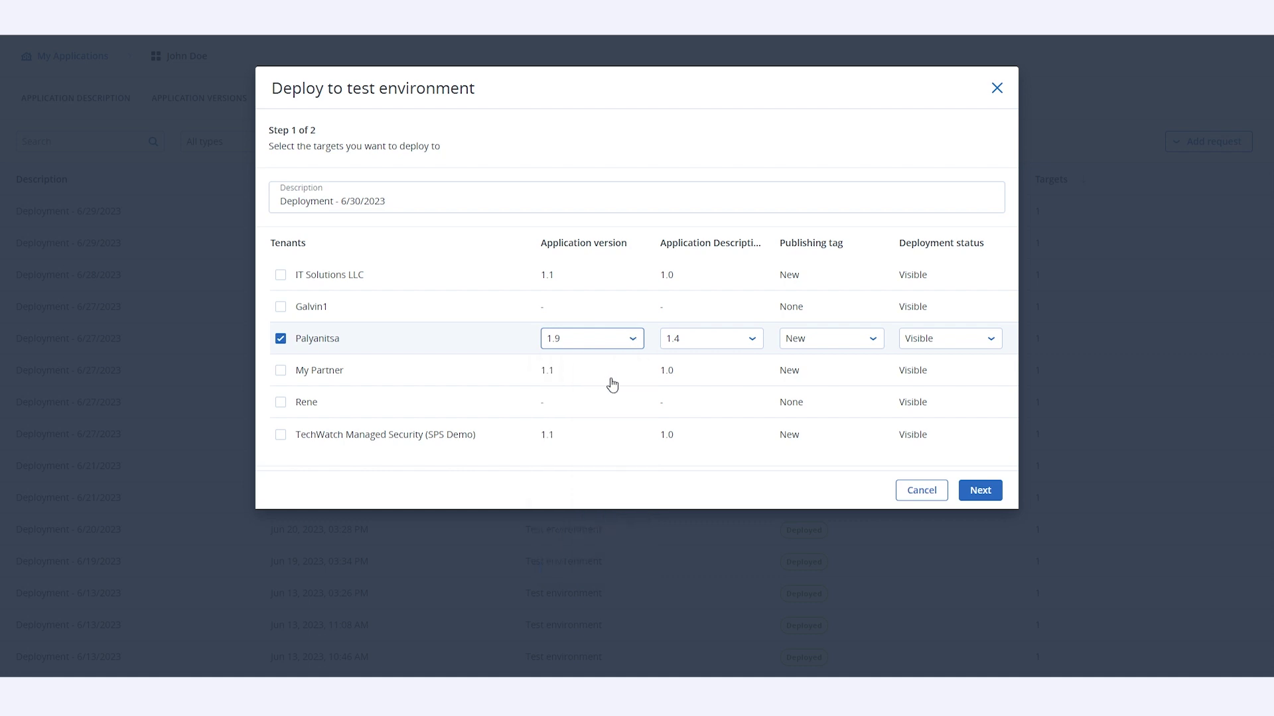
{"action": "left_click", "coordinate": [980, 491]}
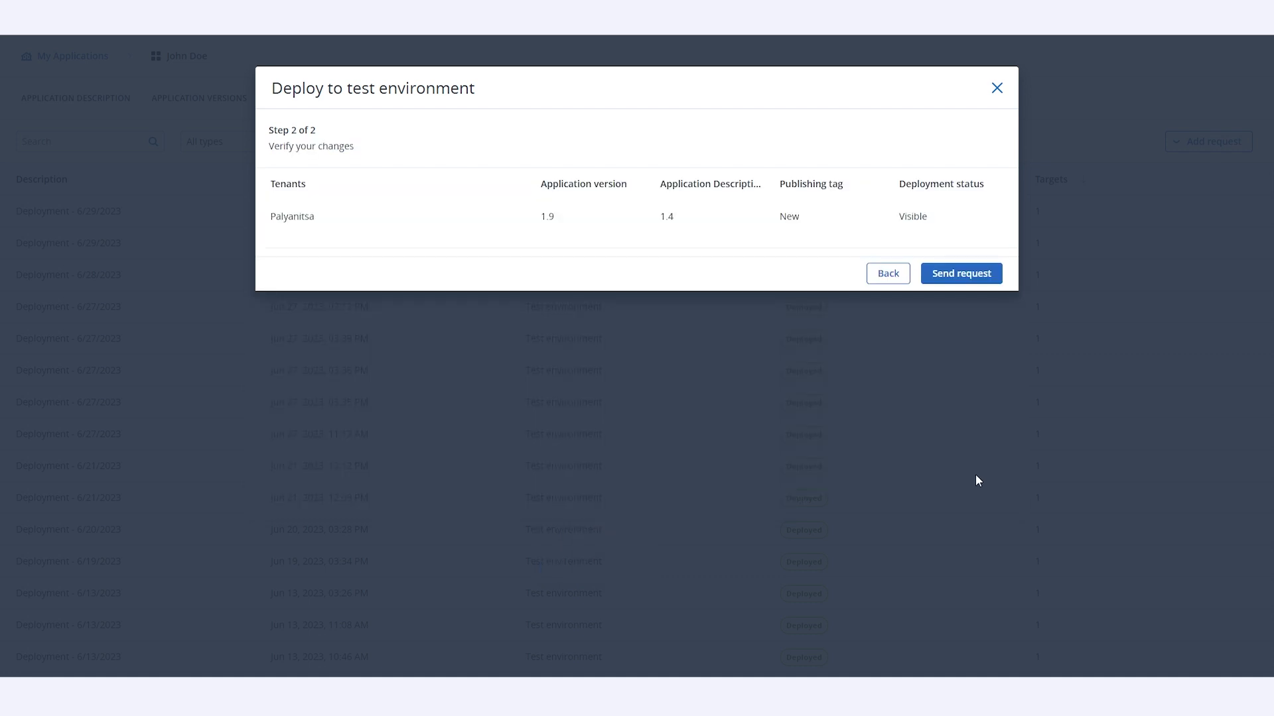
{"action": "left_click", "coordinate": [962, 273]}
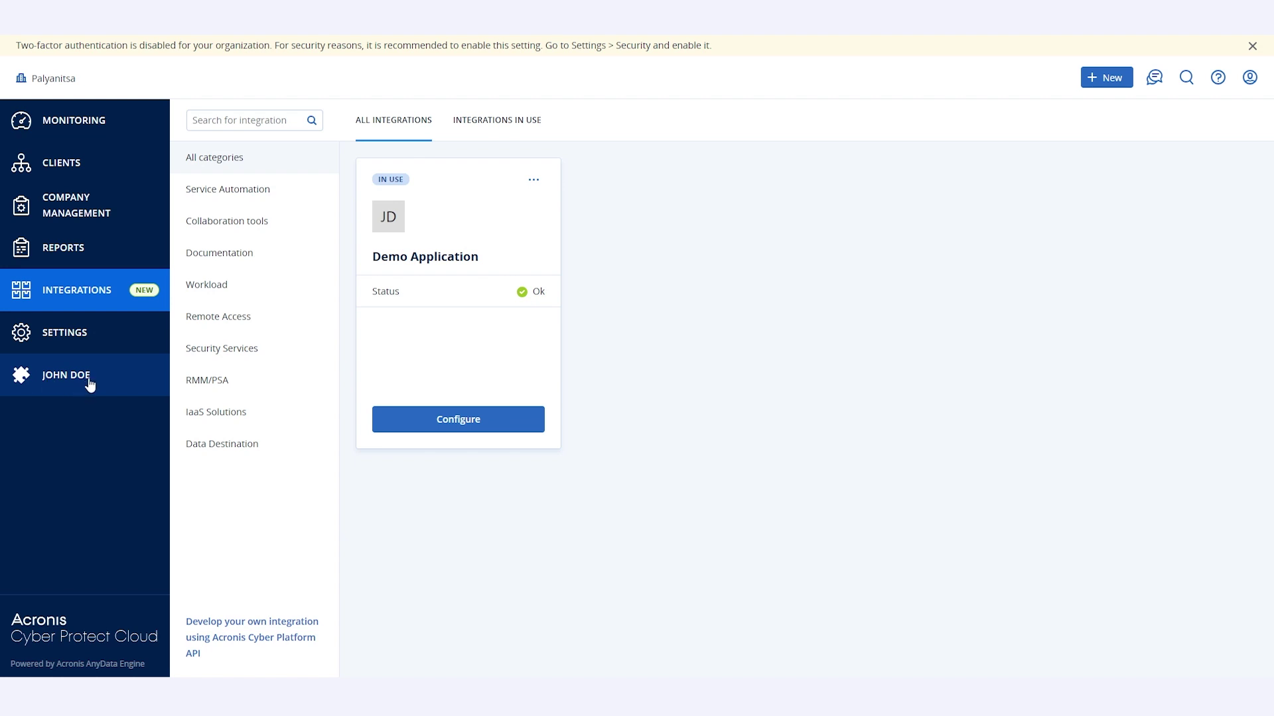
On the John Doe page, reset the first user's password, deselect it, then open Create user
{"action": "left_click", "coordinate": [89, 382]}
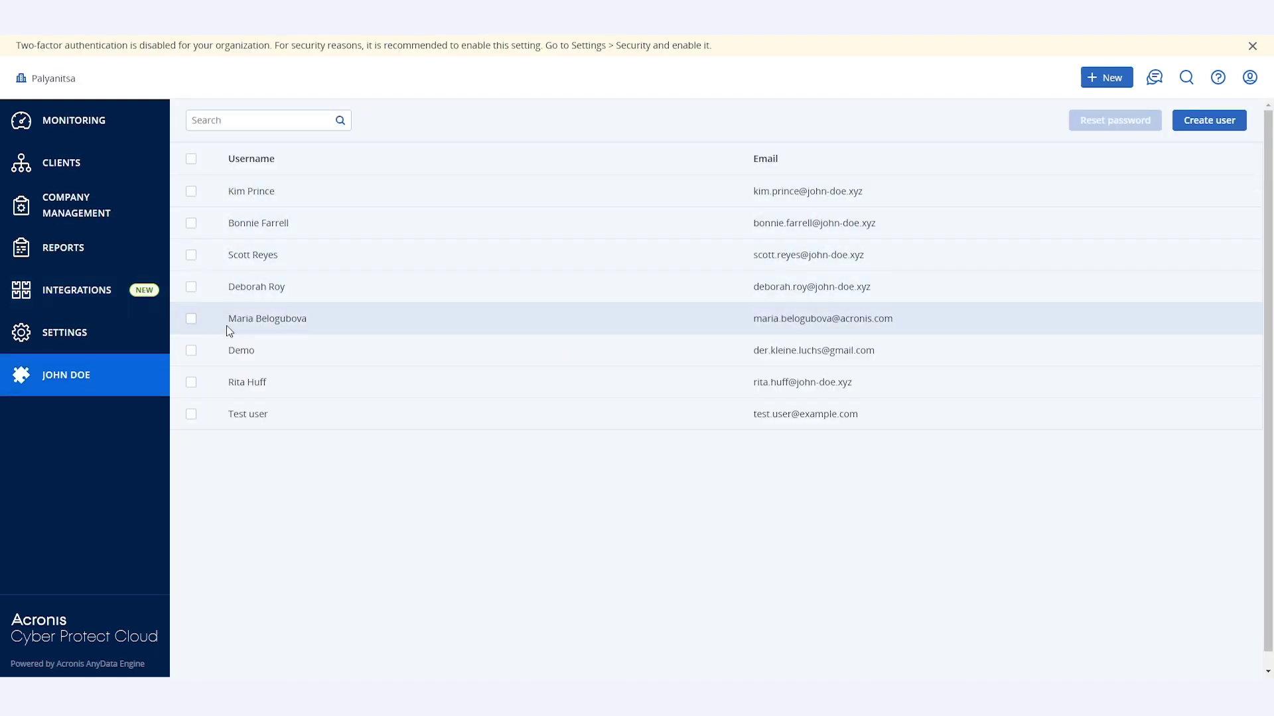
{"action": "left_click", "coordinate": [192, 192]}
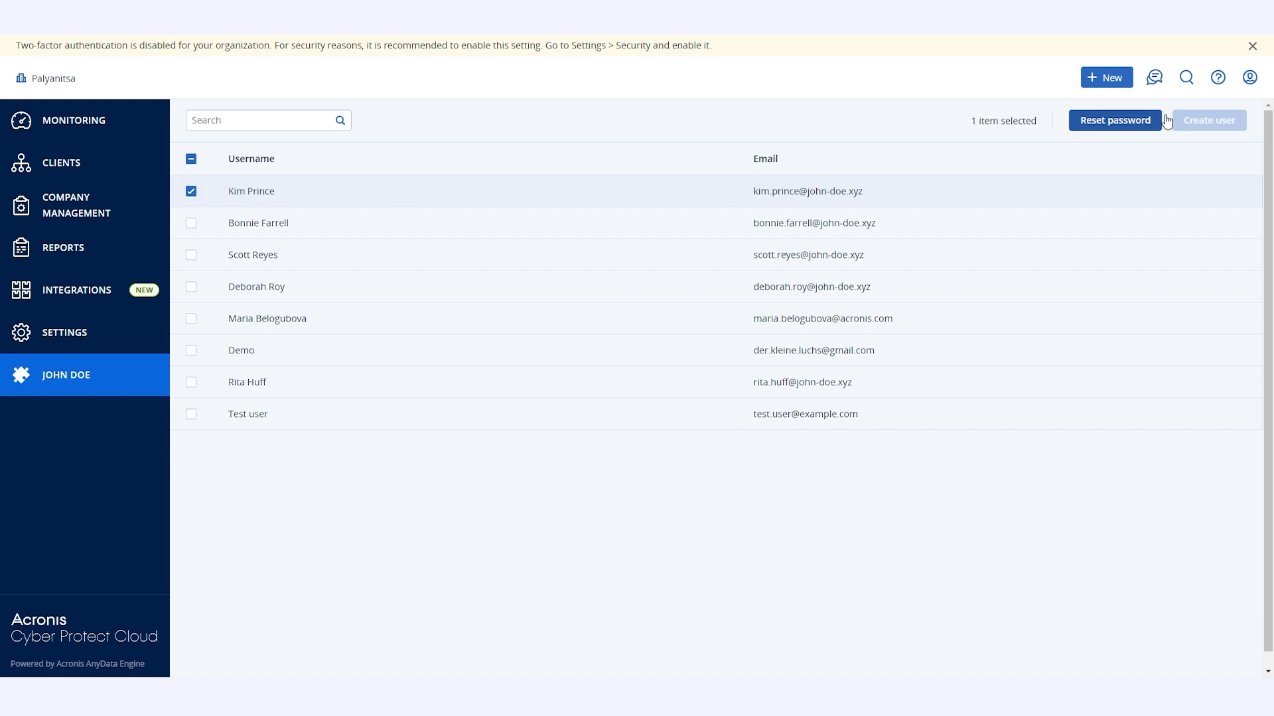
{"action": "left_click", "coordinate": [1126, 124]}
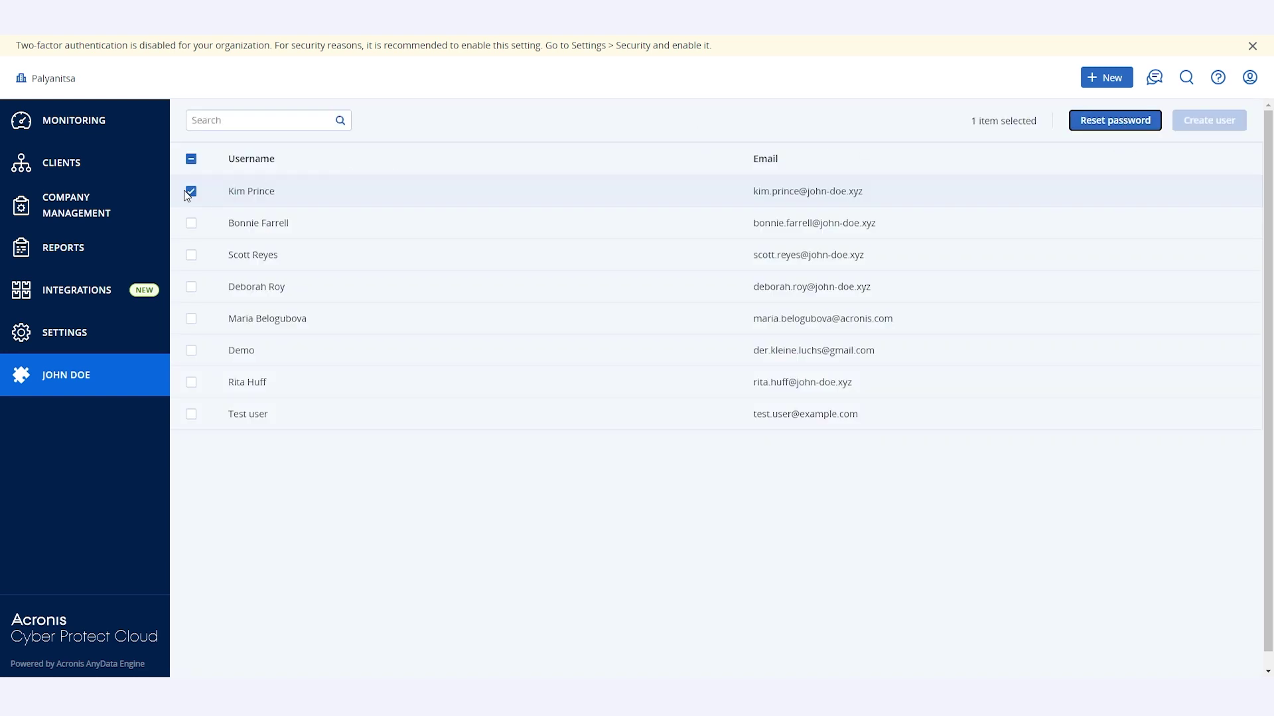
{"action": "left_click", "coordinate": [191, 192]}
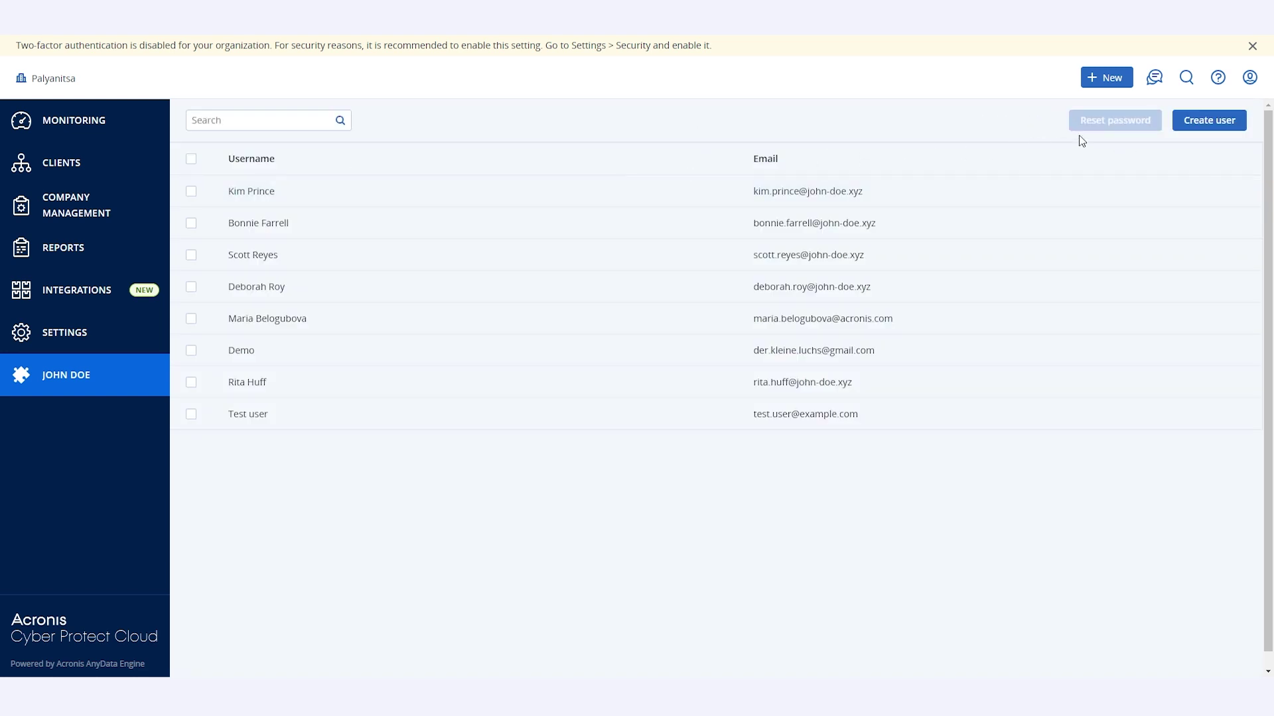
{"action": "left_click", "coordinate": [1211, 124]}
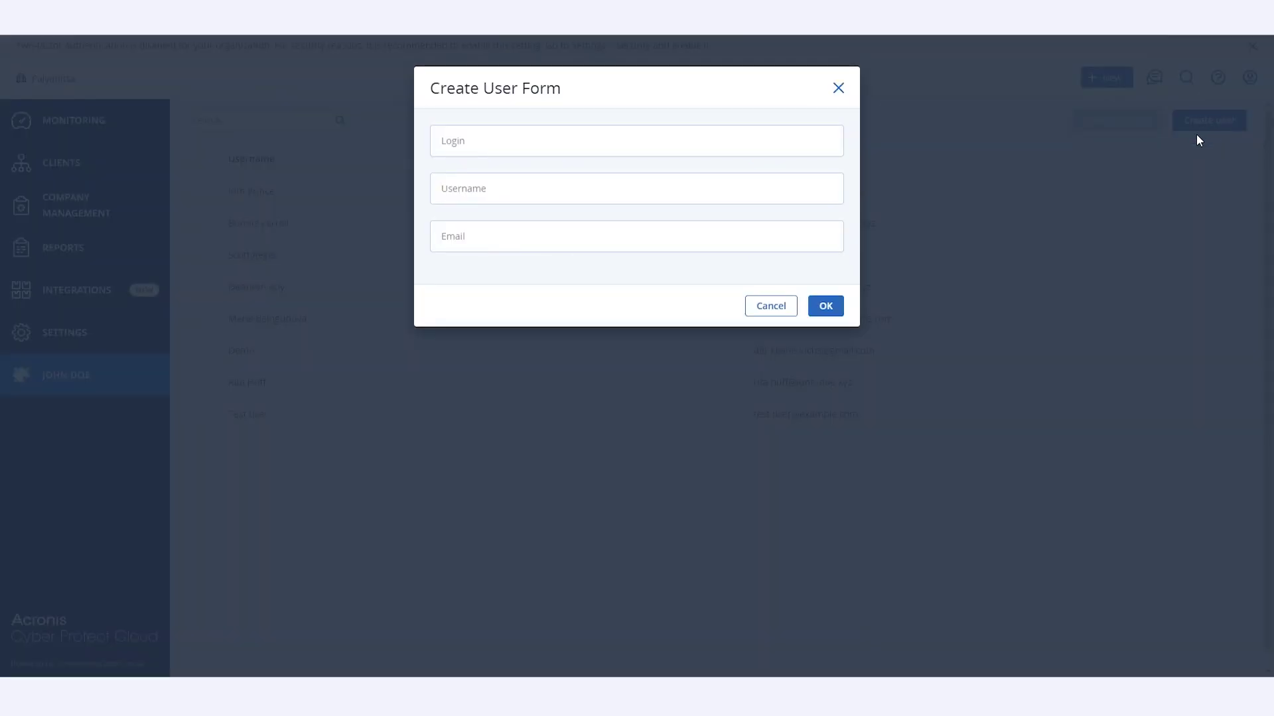
Fill in the user's login, username 'New Test User' and email, then submit the form
{"action": "left_click", "coordinate": [575, 145]}
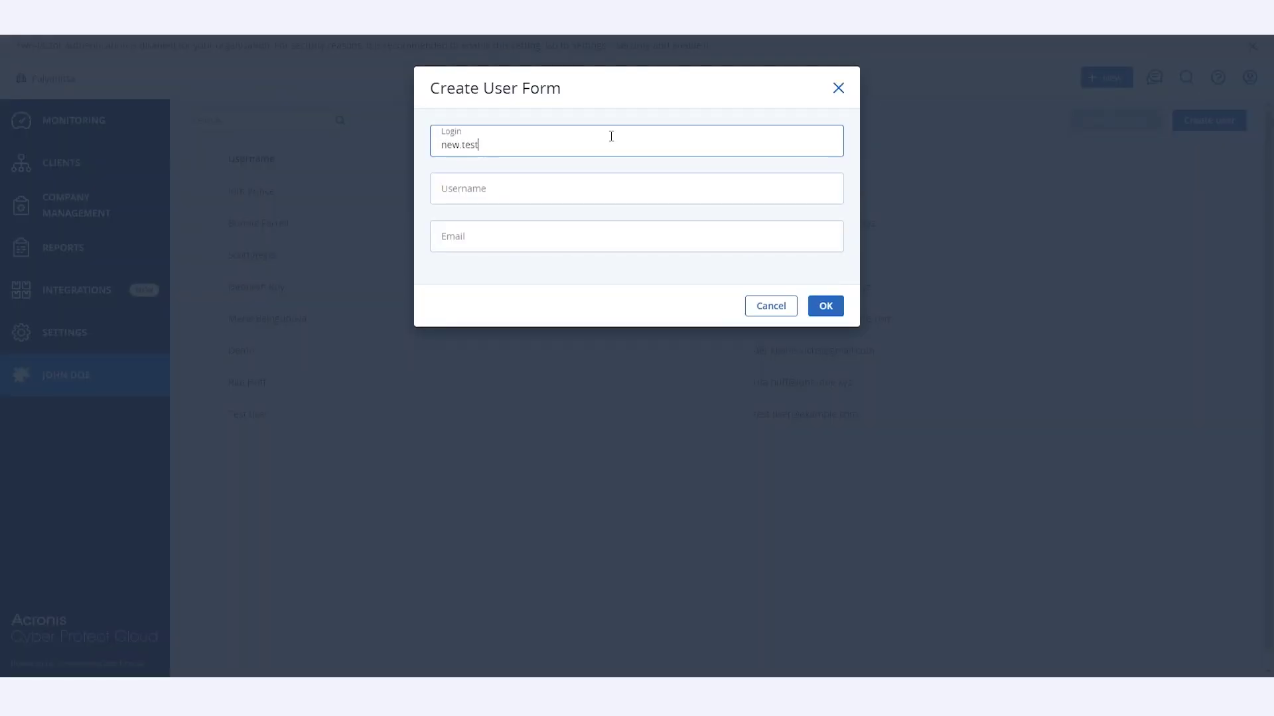
{"action": "type", "text": "new.test.user"}
{"action": "key", "text": "Tab"}
{"action": "type", "text": "New"}
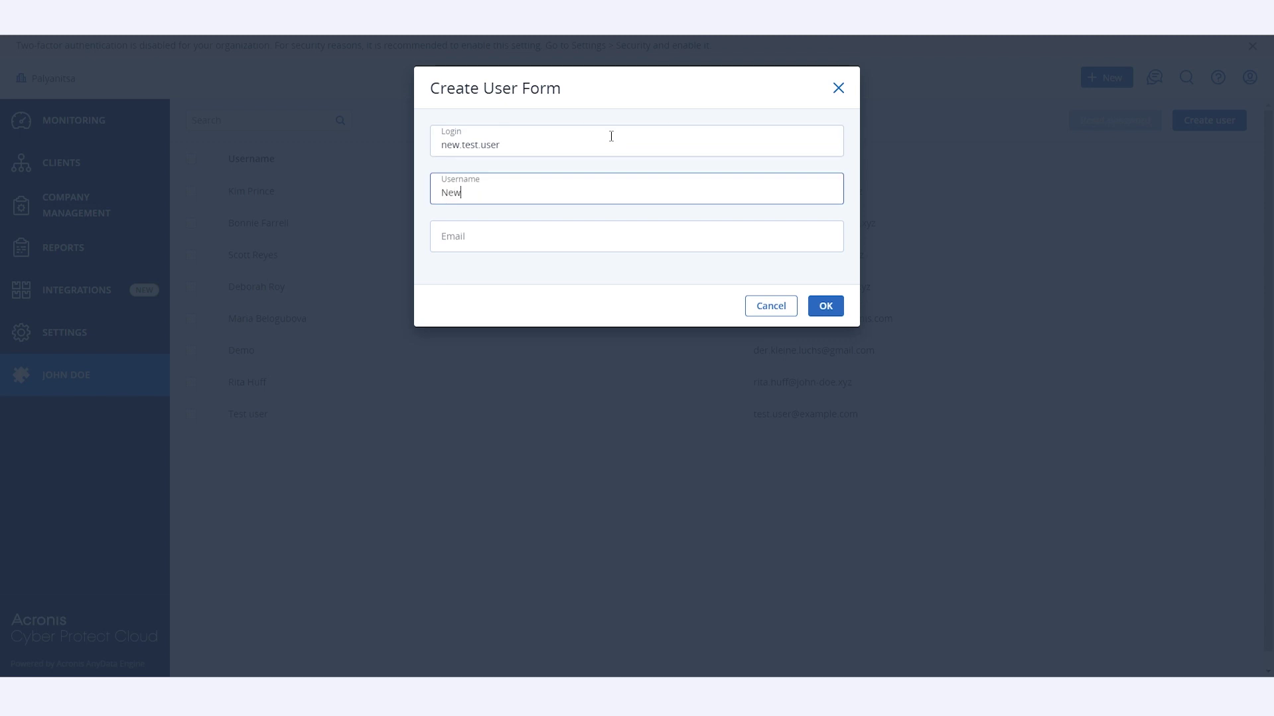
{"action": "type", "text": " Test User"}
{"action": "key", "text": "Tab"}
{"action": "type", "text": "new"}
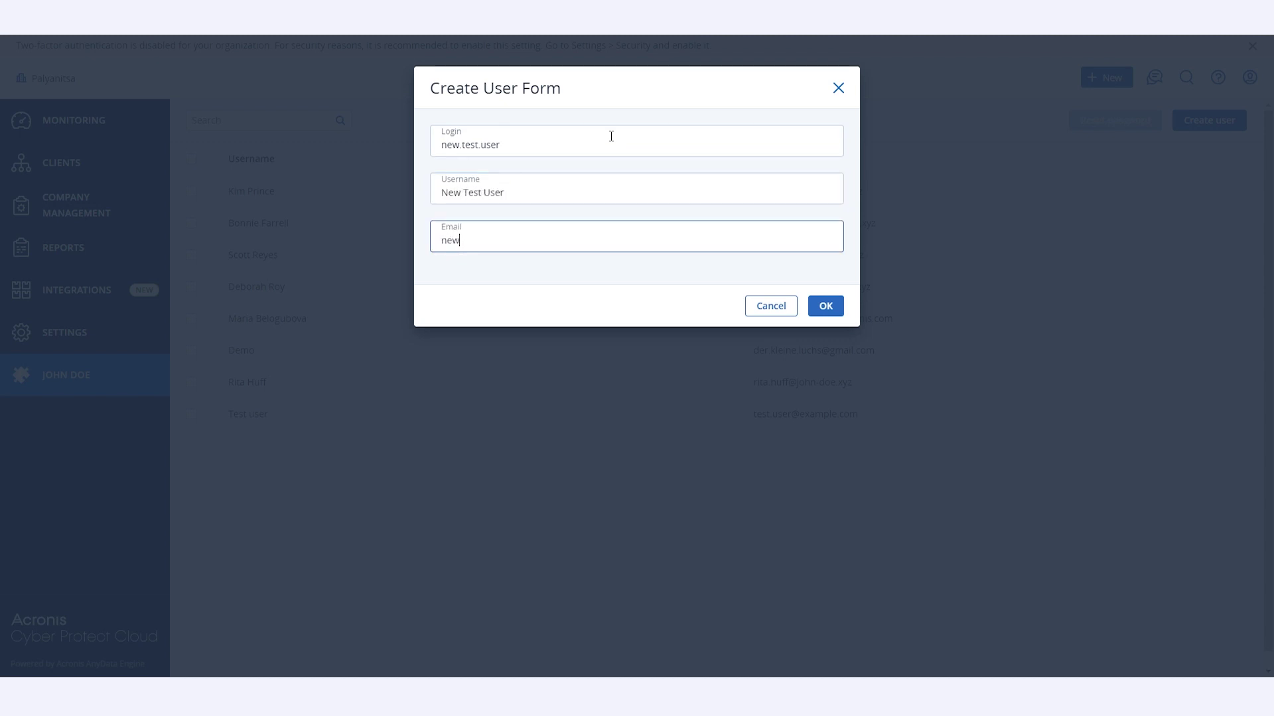
{"action": "type", "text": ".test.user@example.com"}
{"action": "left_click", "coordinate": [826, 309]}
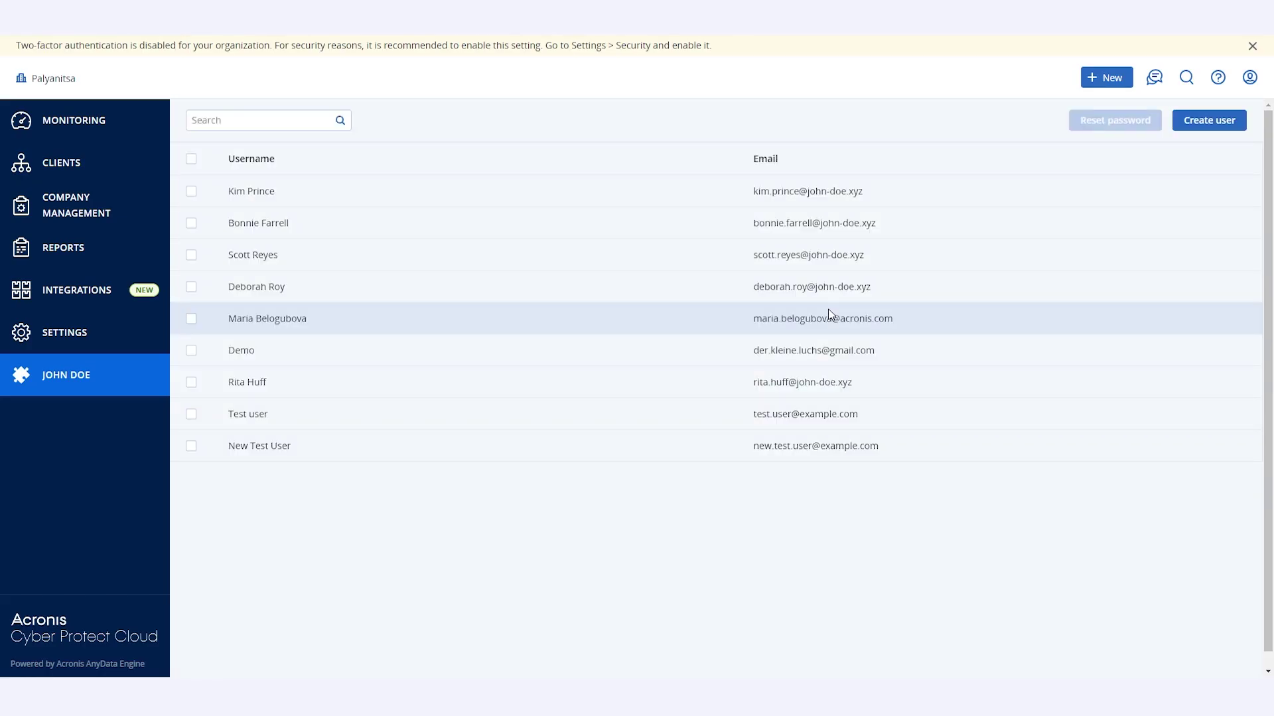
Tick the checkbox of New Test User at the end of the users table
{"action": "left_click", "coordinate": [191, 446]}
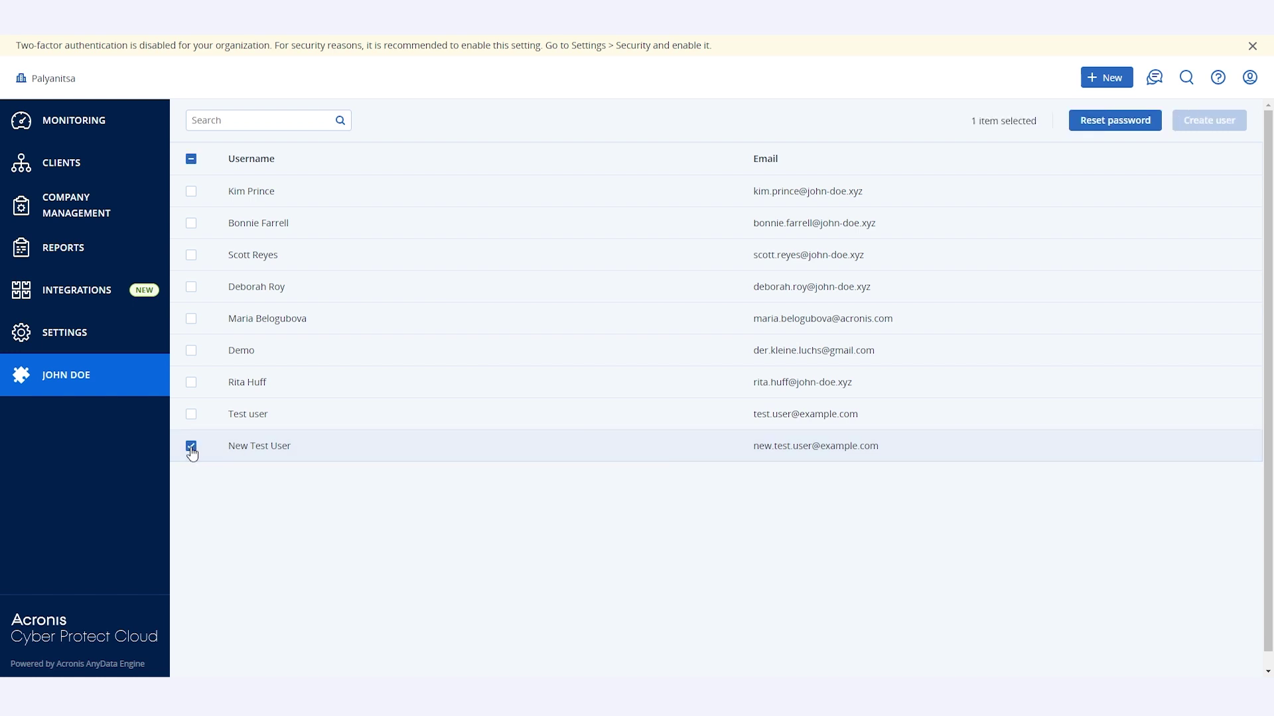